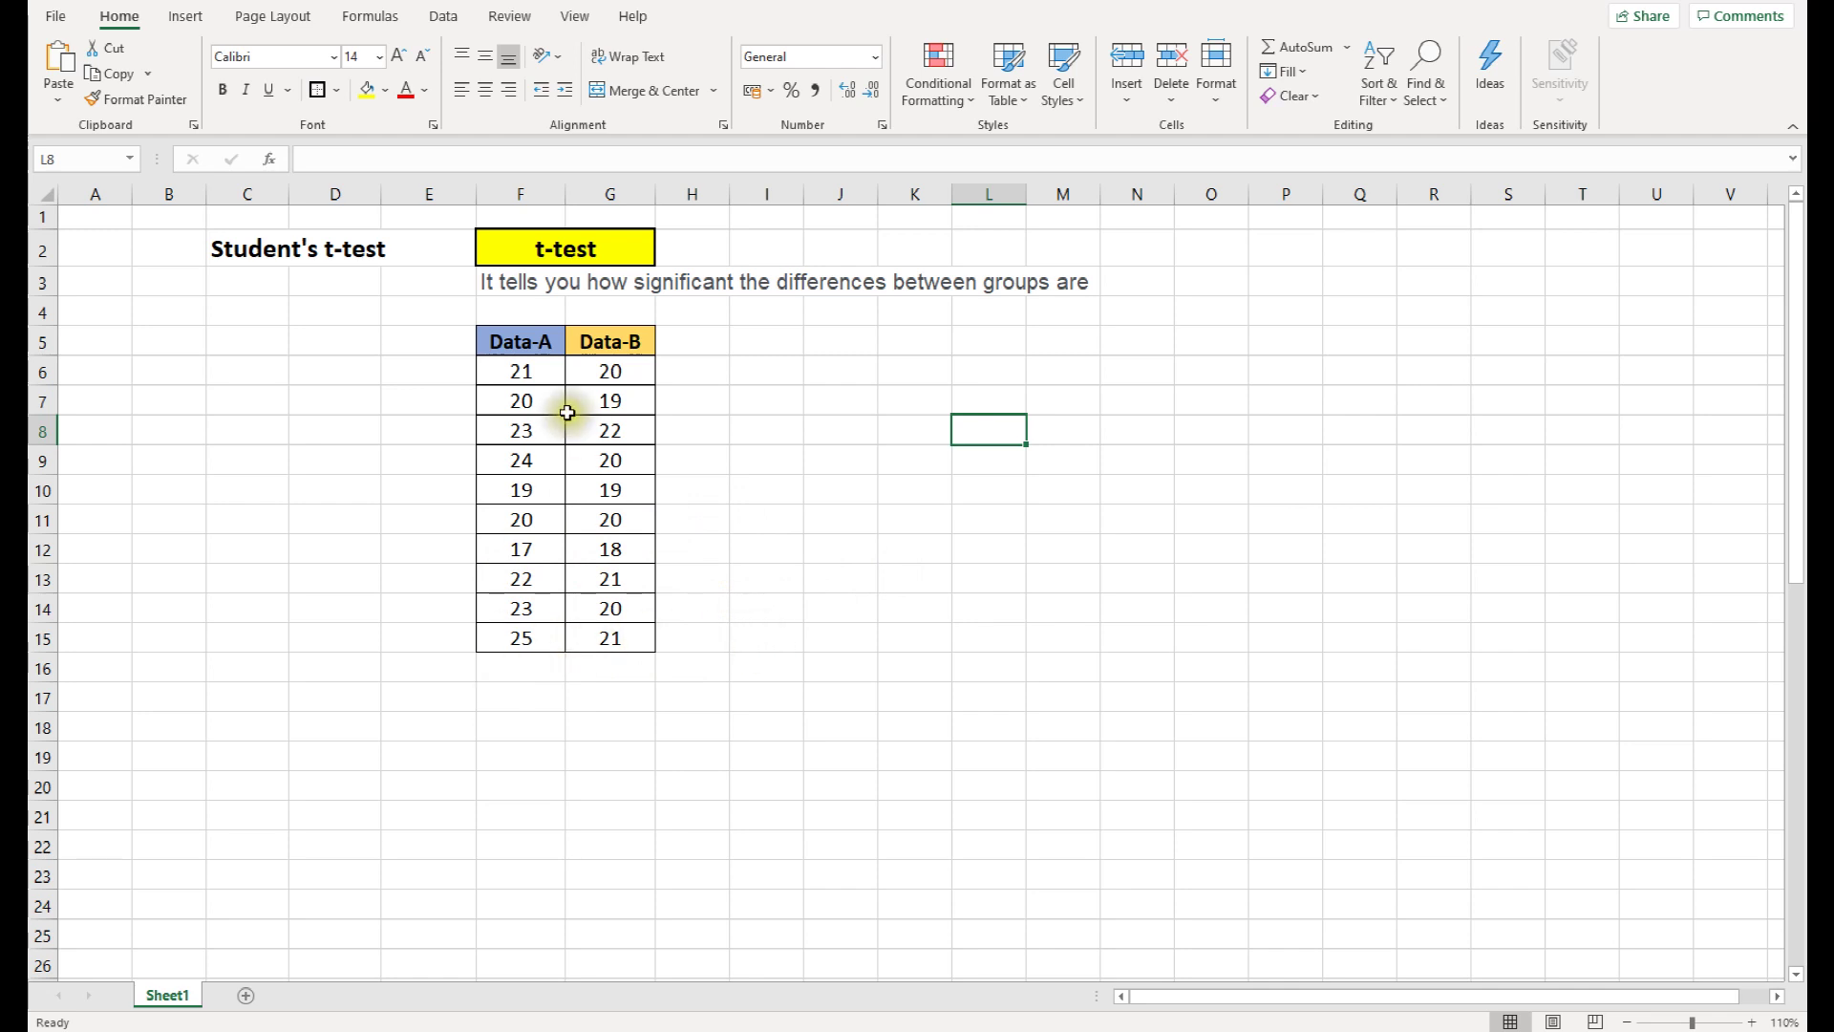
Calculate the averages of the Data-A and Data-B columns in row 16, directly below the data.
{"action": "left_click_drag", "start_coordinate": [514, 373], "coordinate": [516, 631]}
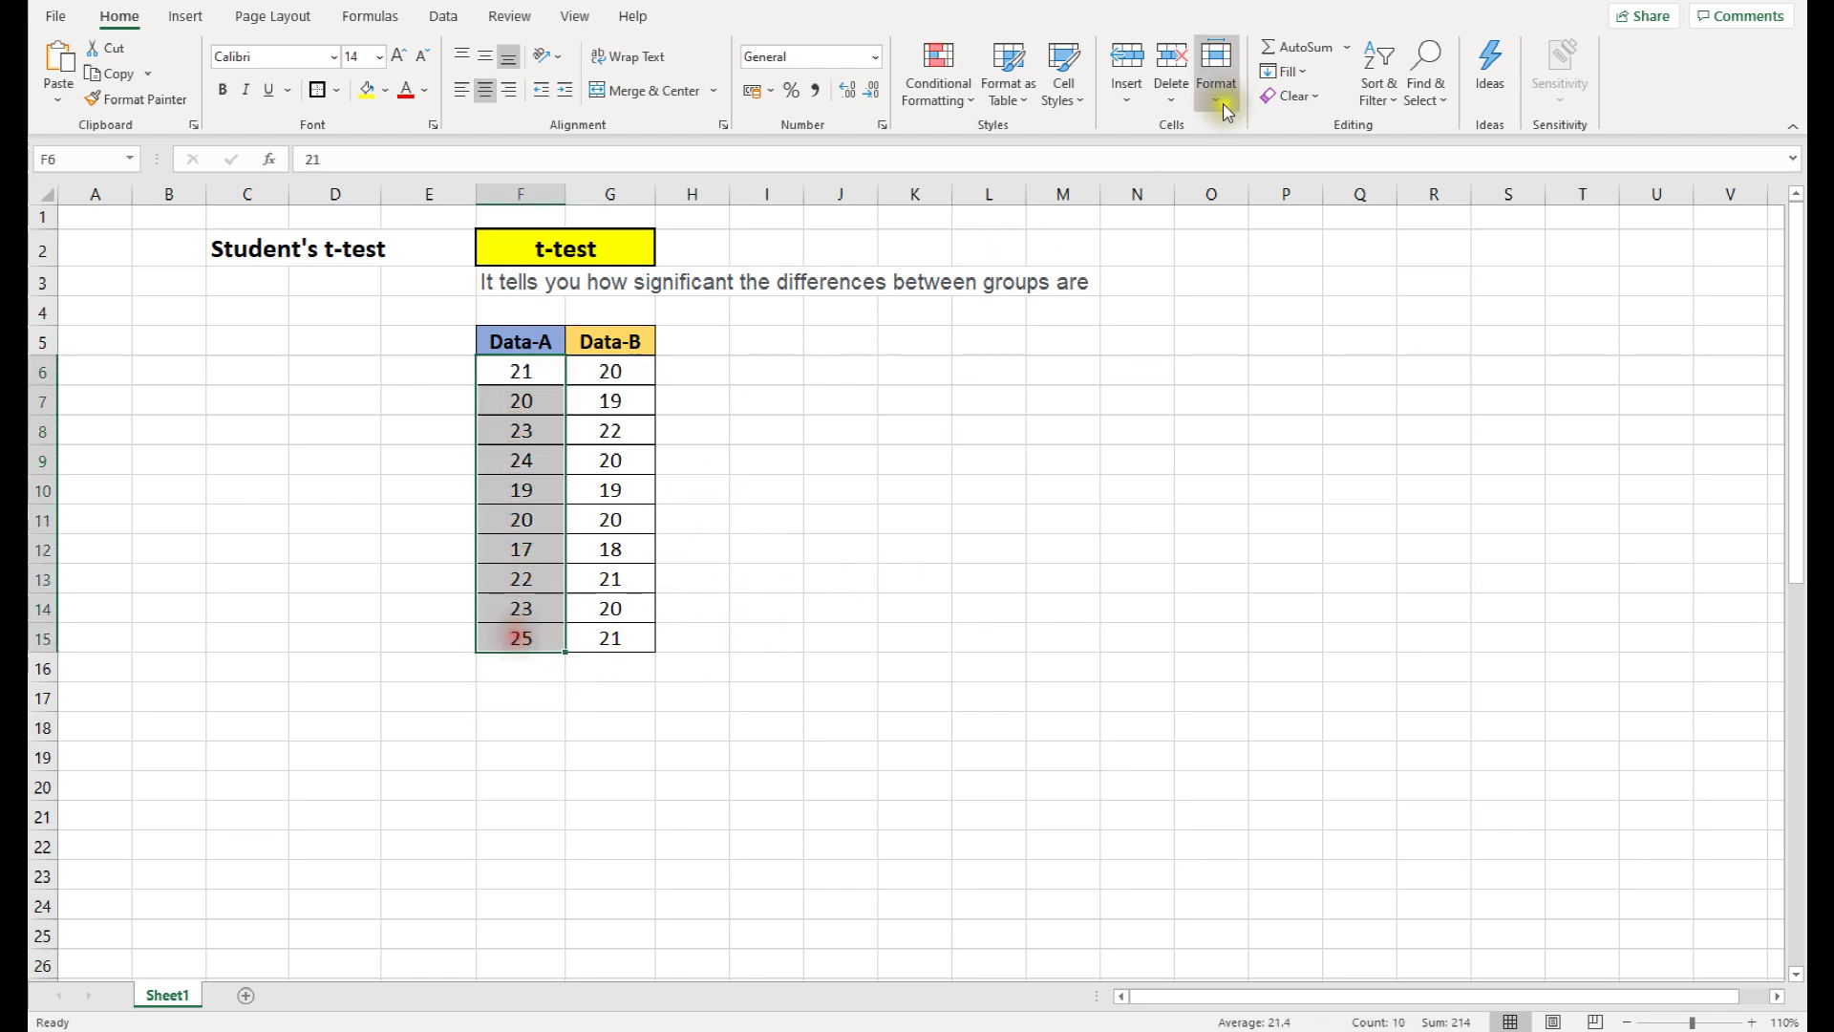
{"action": "left_click", "coordinate": [1344, 51]}
{"action": "left_click", "coordinate": [1344, 99]}
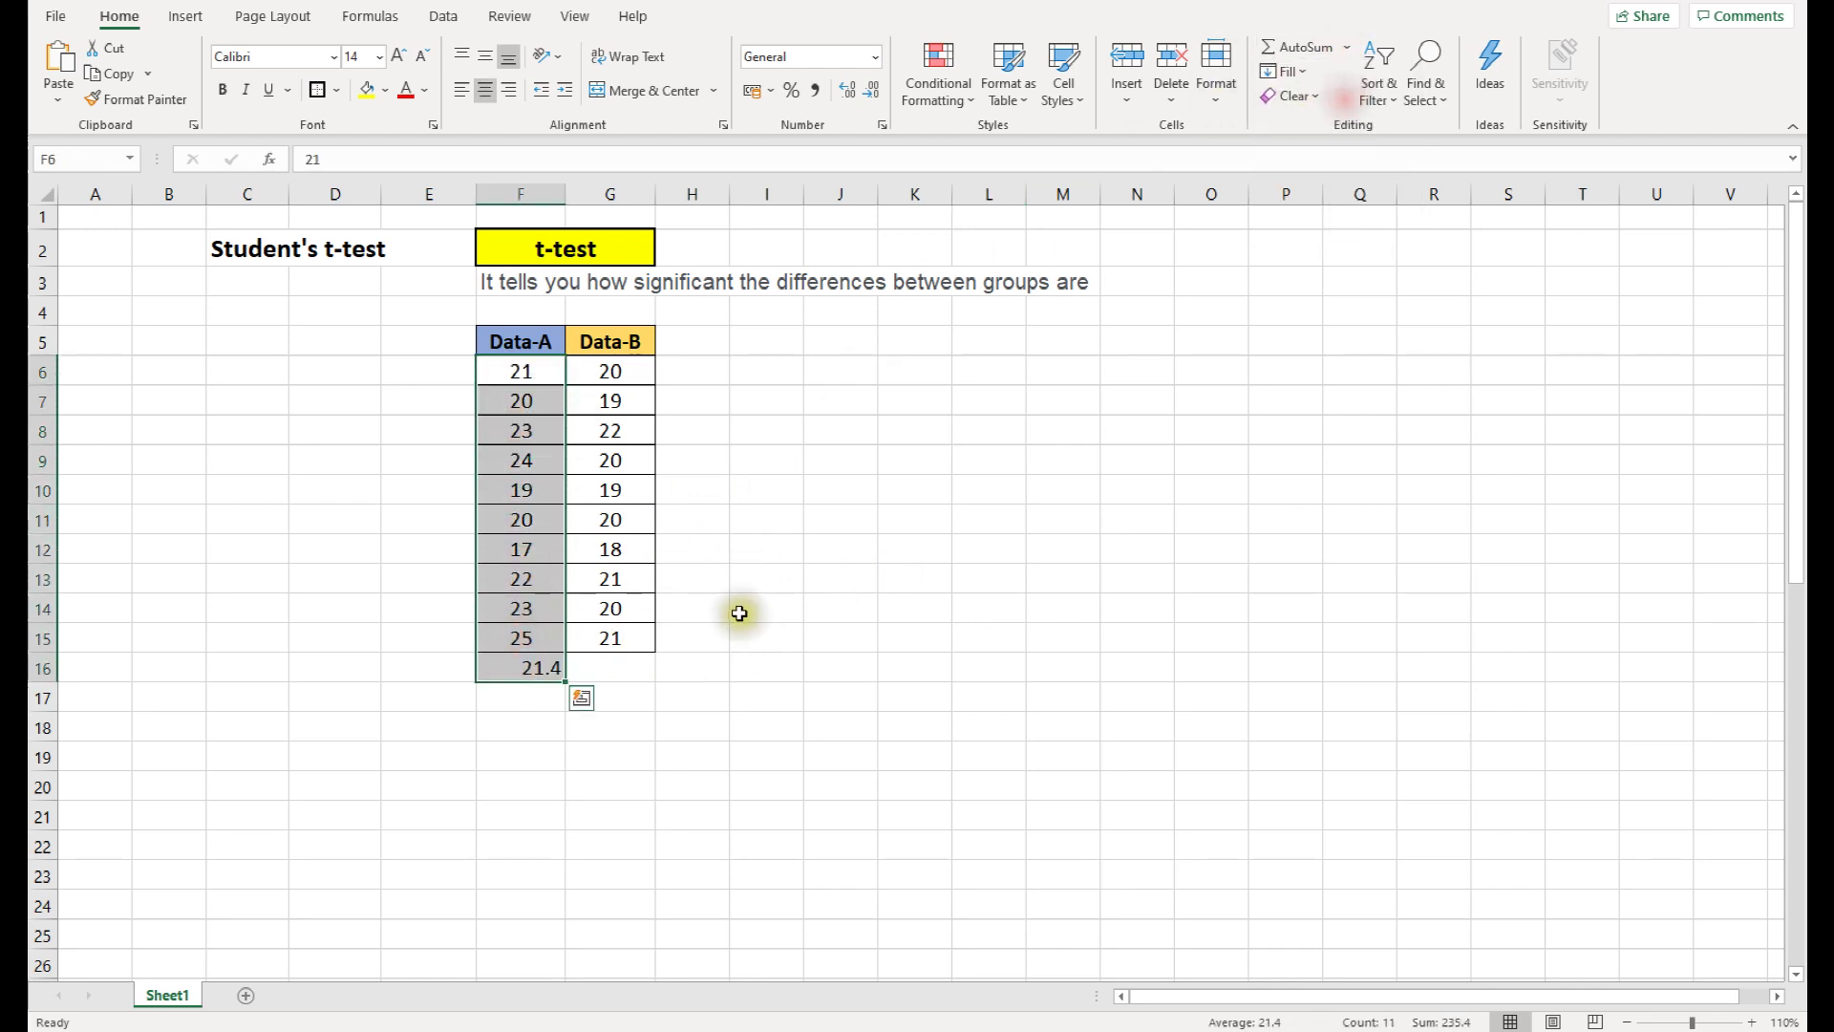
{"action": "left_click_drag", "start_coordinate": [611, 373], "coordinate": [617, 632]}
{"action": "left_click", "coordinate": [1347, 47]}
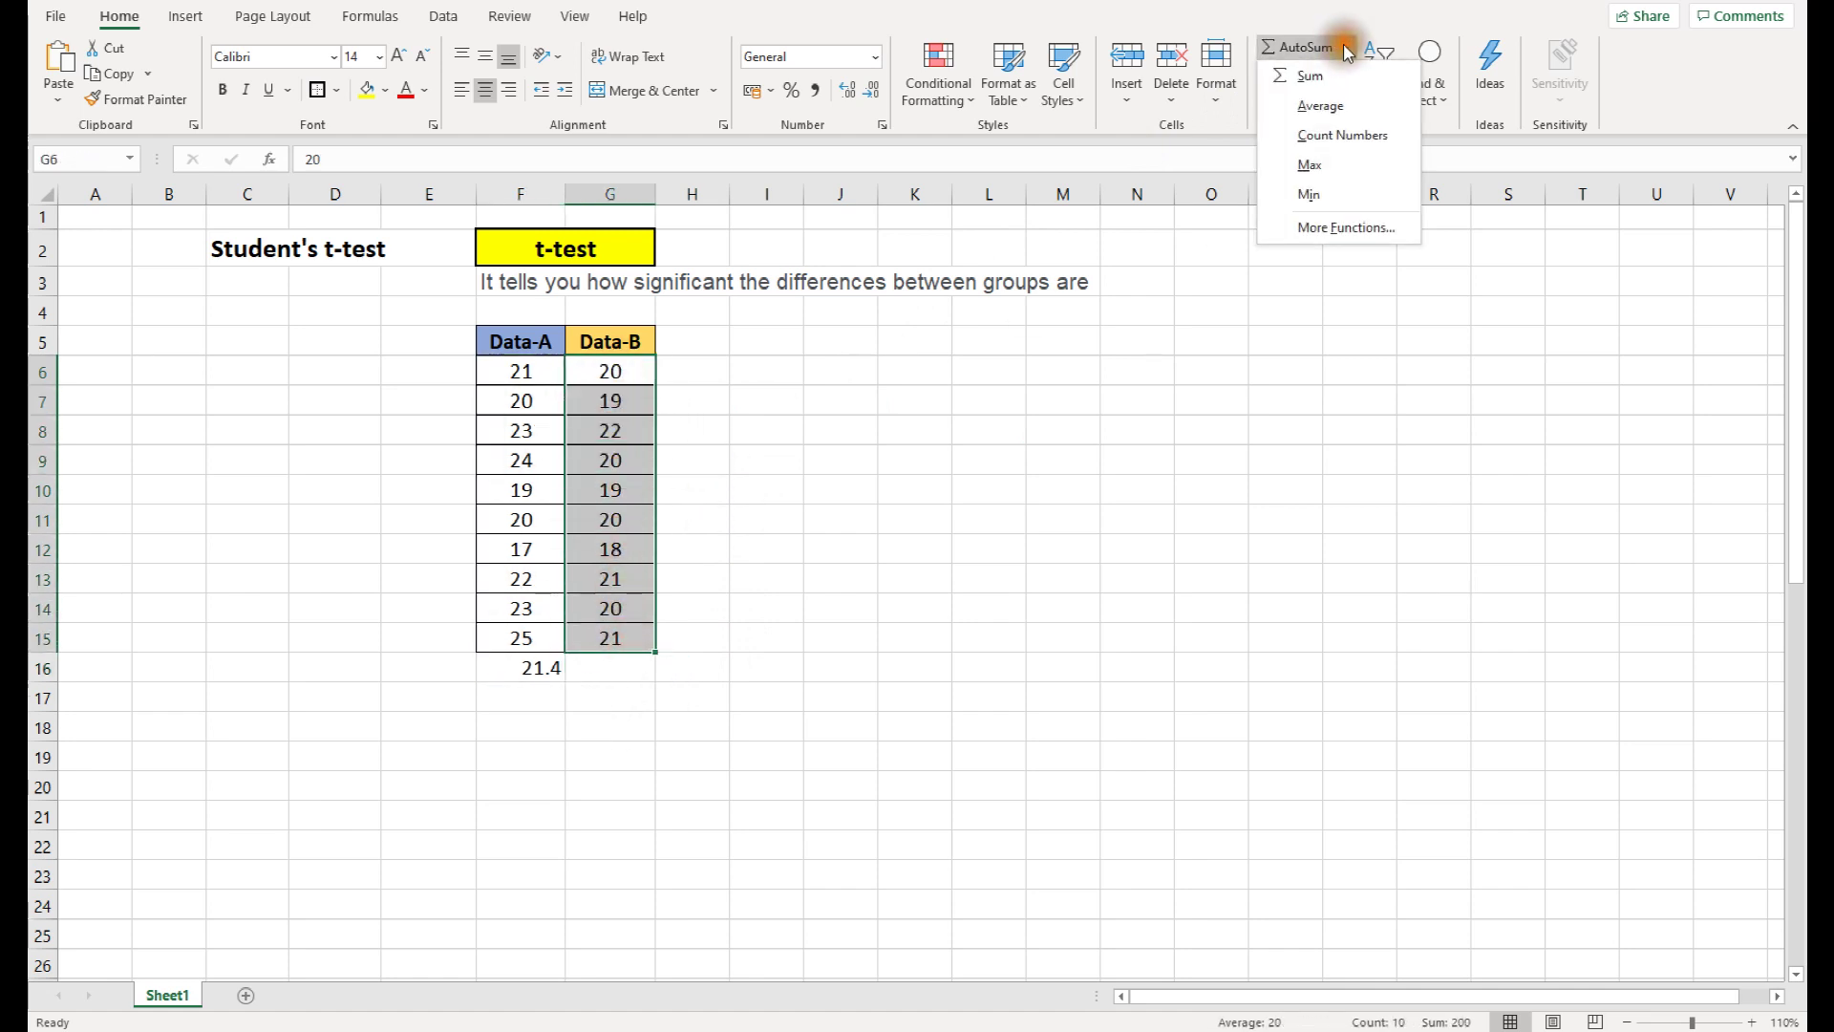
{"action": "left_click", "coordinate": [1337, 105]}
{"action": "left_click", "coordinate": [922, 693]}
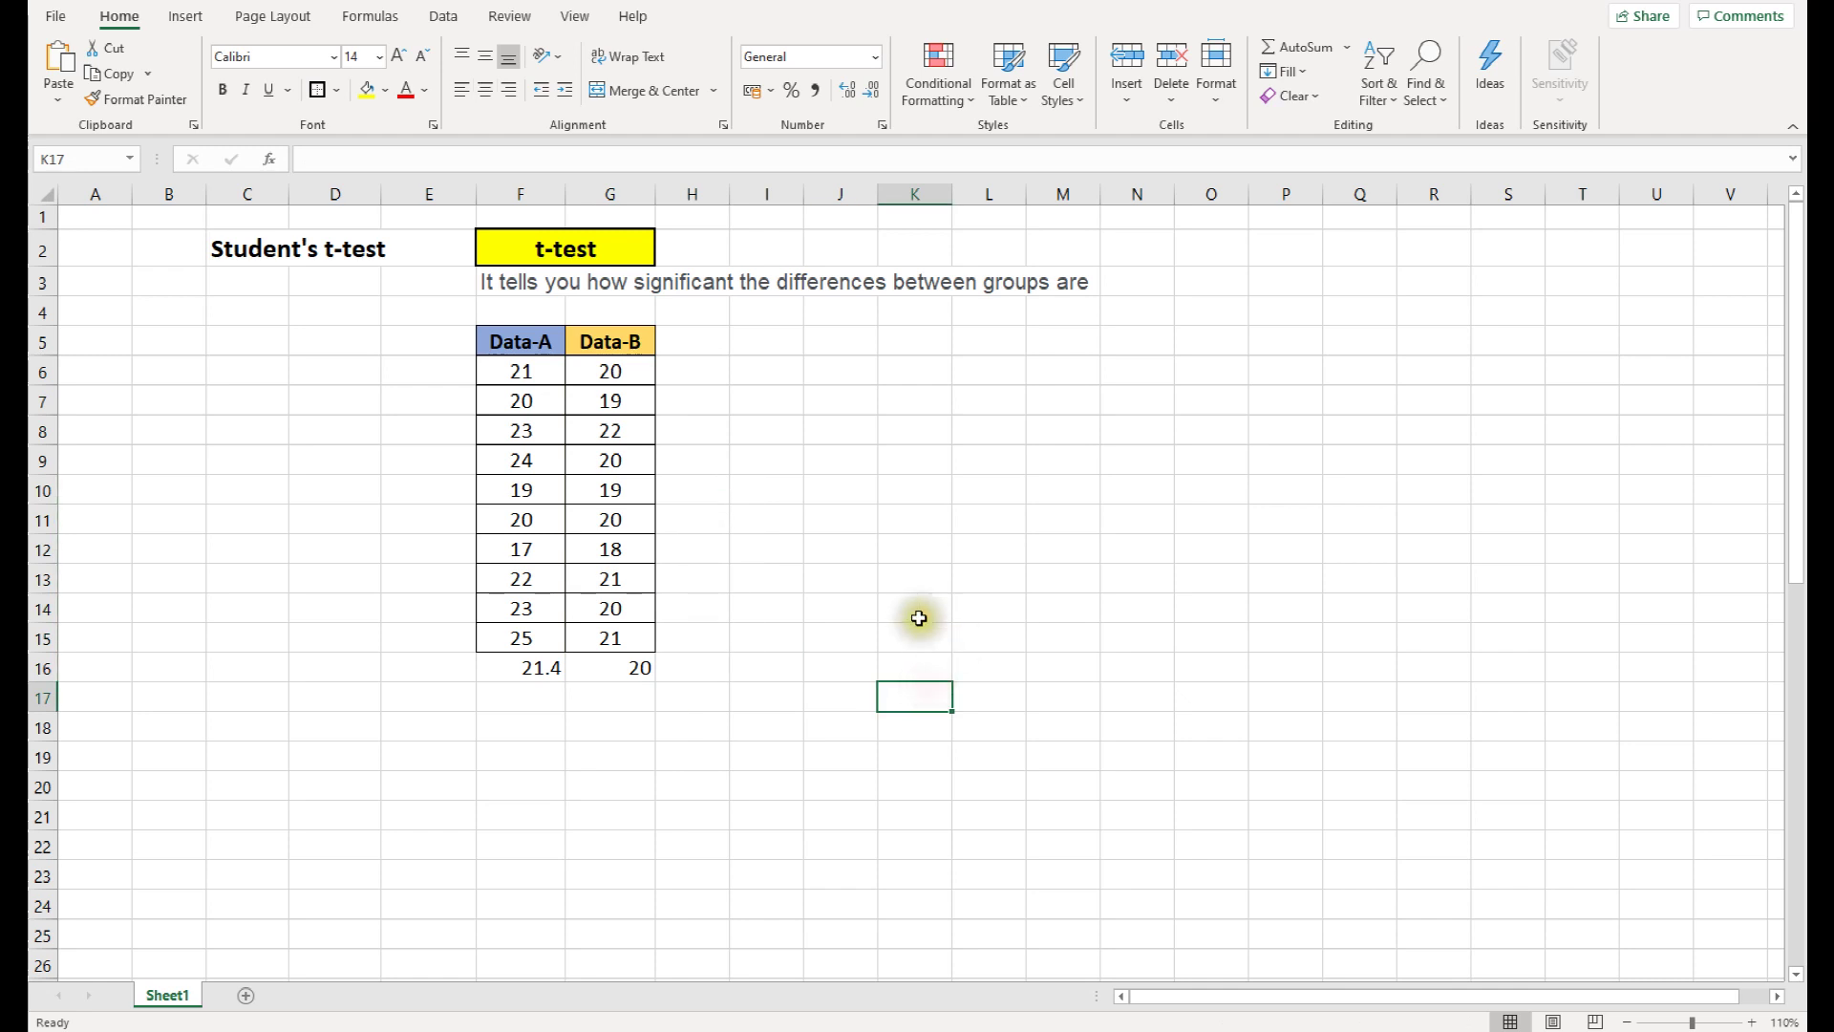
Label the averages row by entering "Average" in cell E16, beside the two results.
{"action": "left_click", "coordinate": [438, 664]}
{"action": "type", "text": "A"}
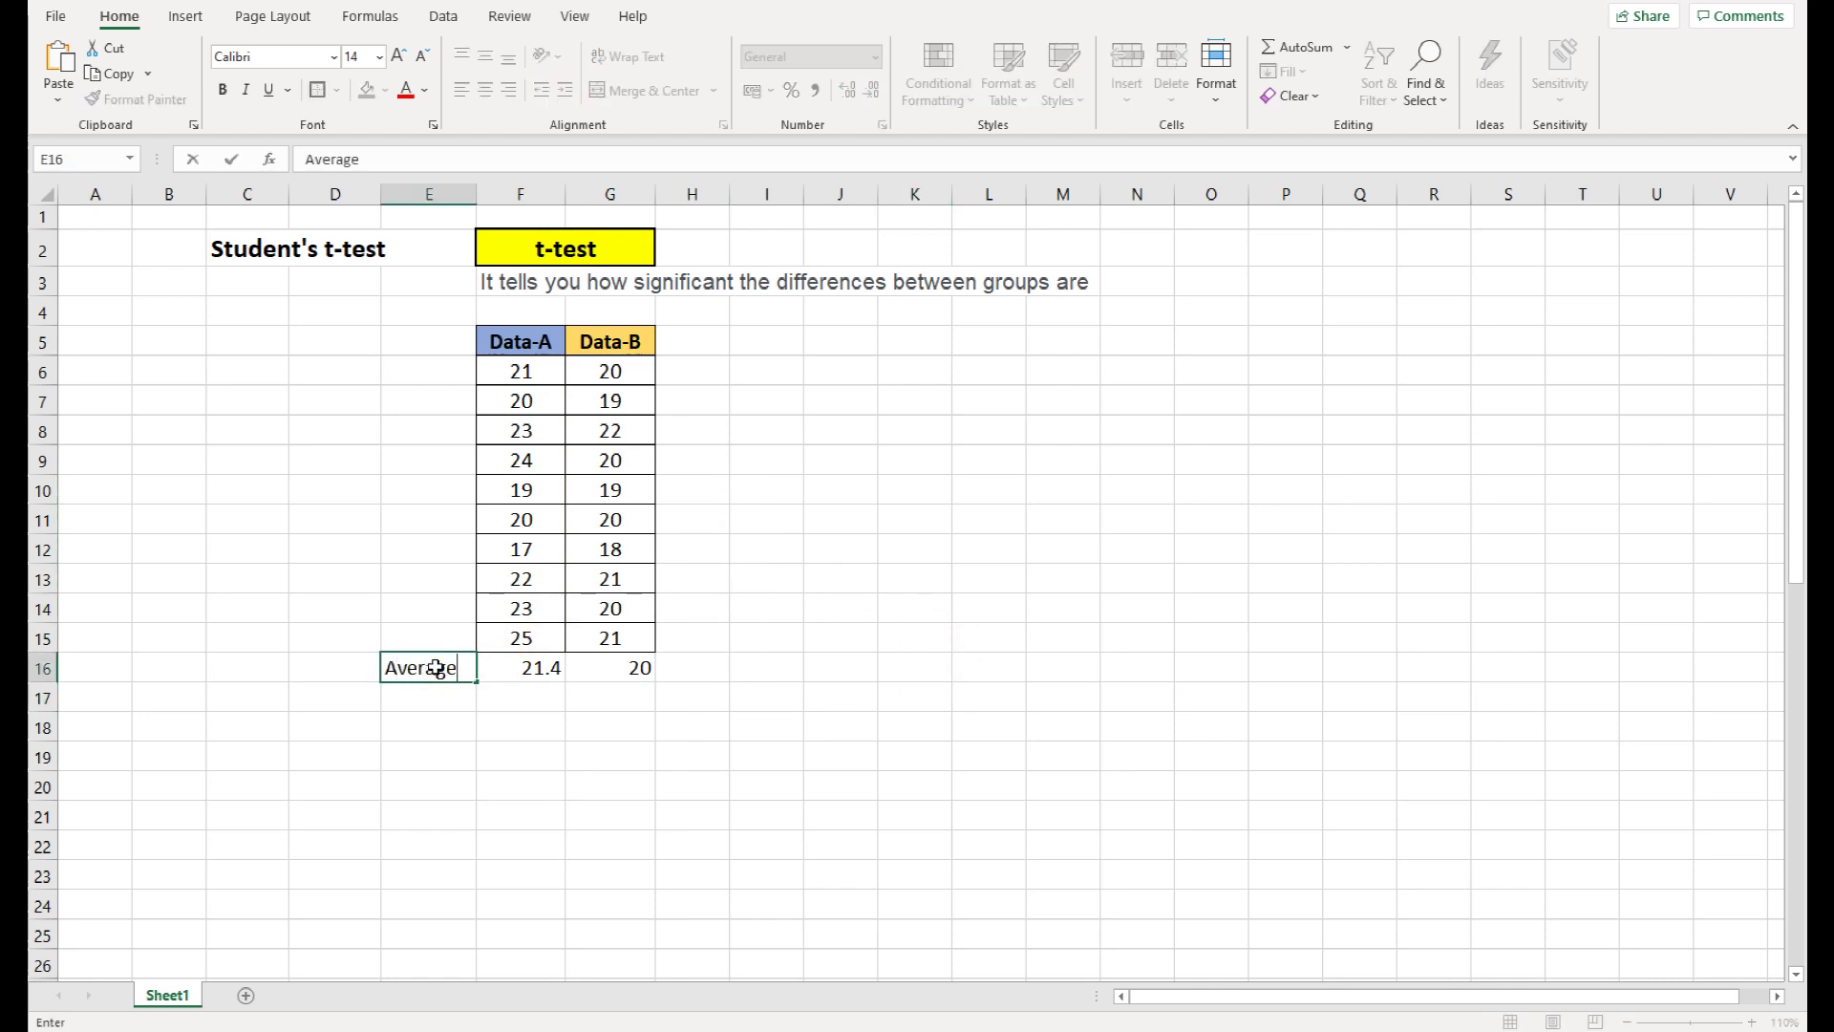
{"action": "type", "text": "verage"}
{"action": "key", "text": "Return"}
{"action": "left_click", "coordinate": [960, 480]}
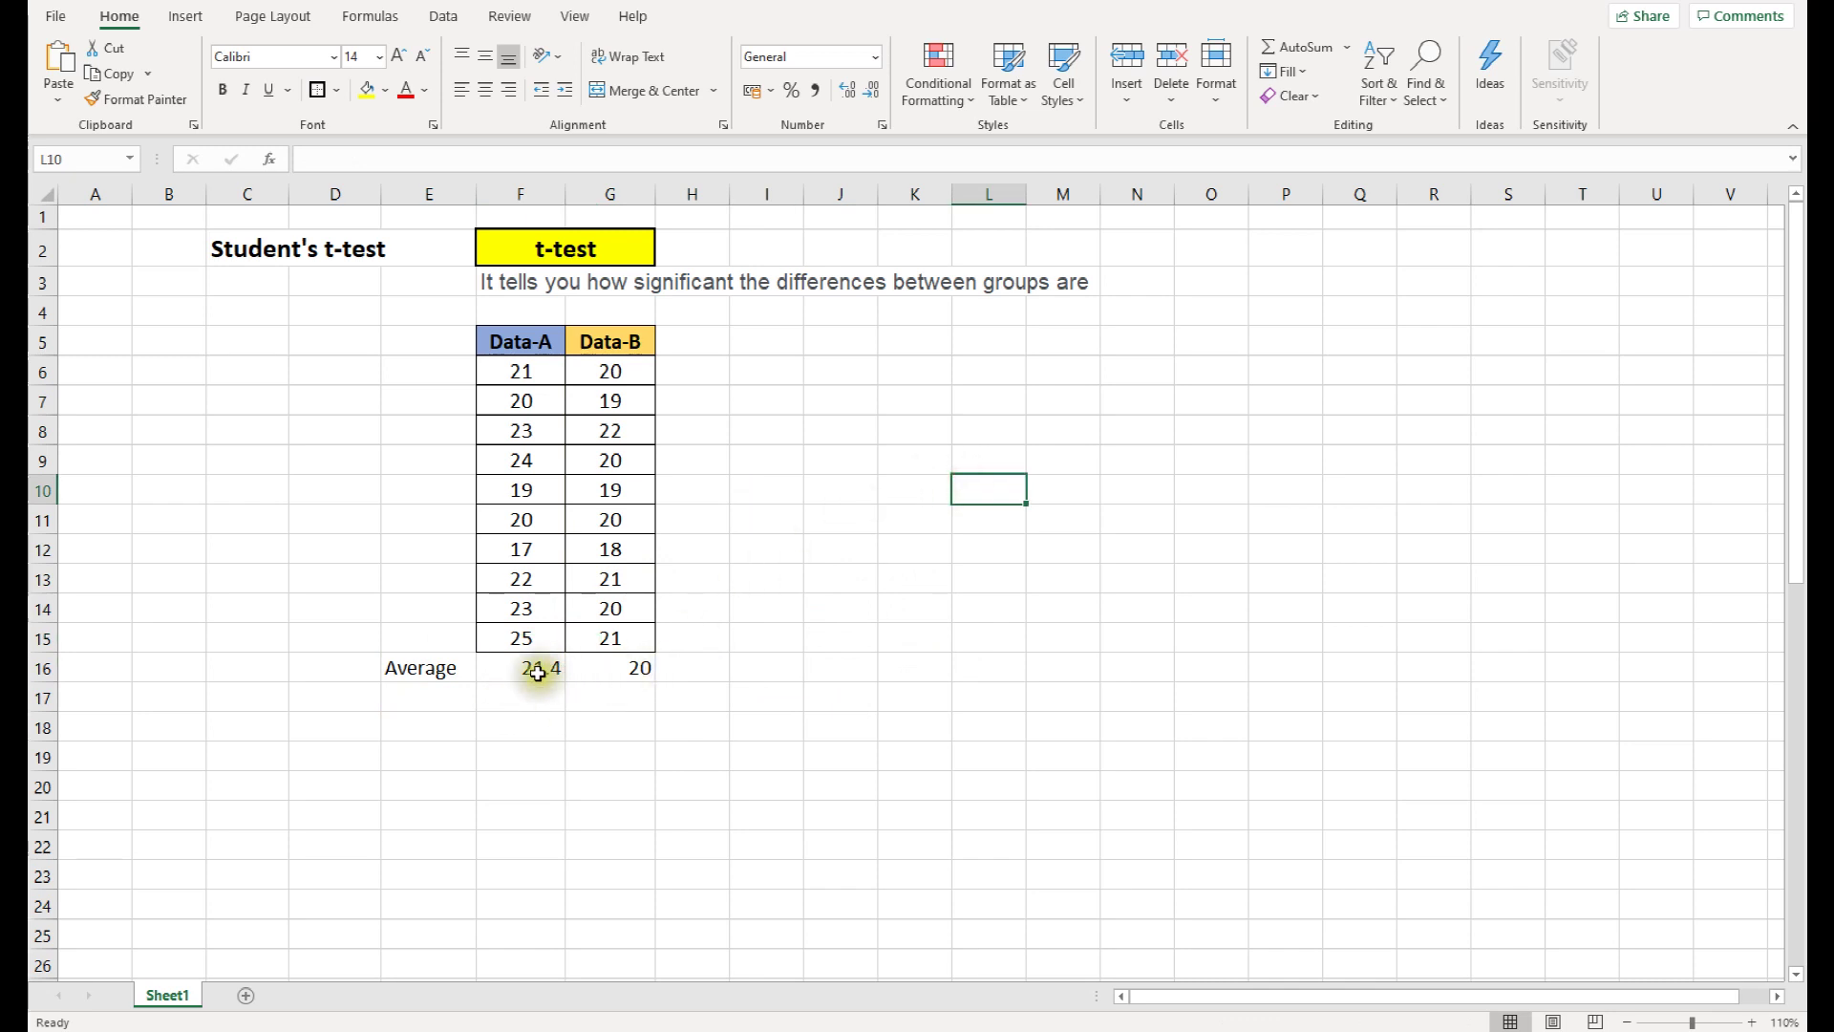
{"action": "left_click_drag", "start_coordinate": [523, 668], "coordinate": [632, 669]}
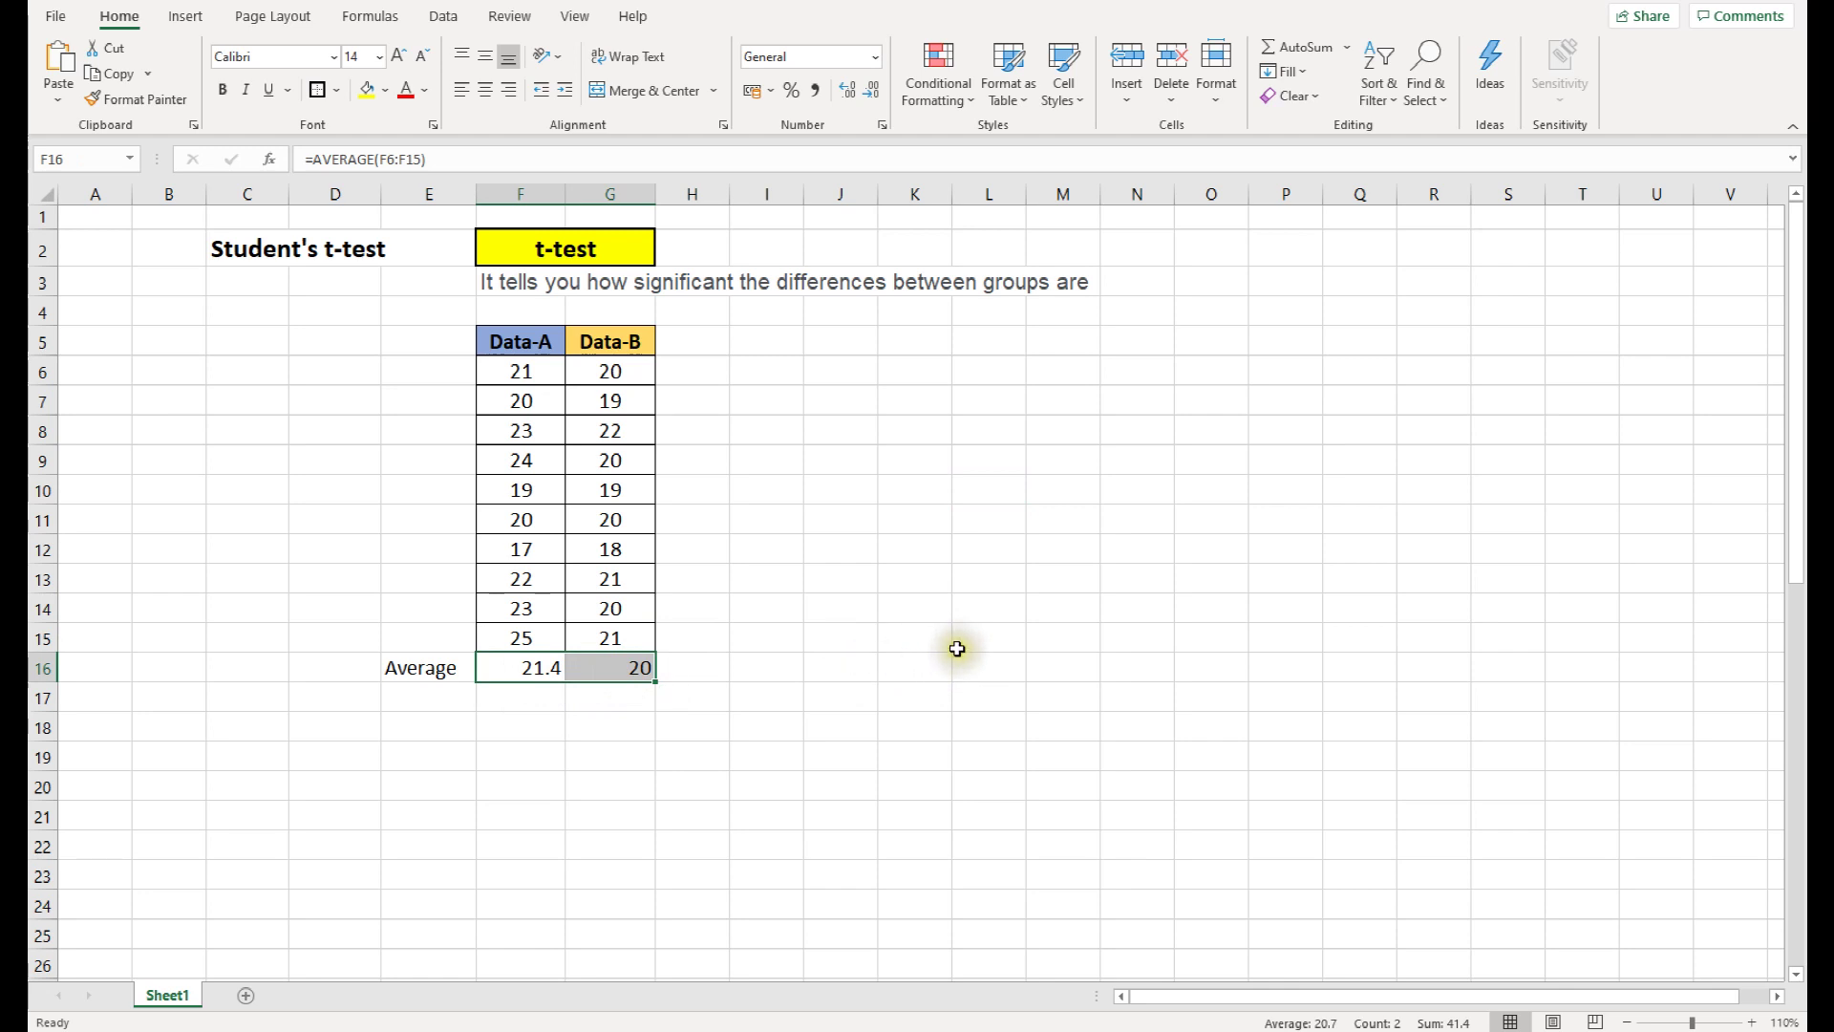
{"action": "left_click", "coordinate": [957, 645]}
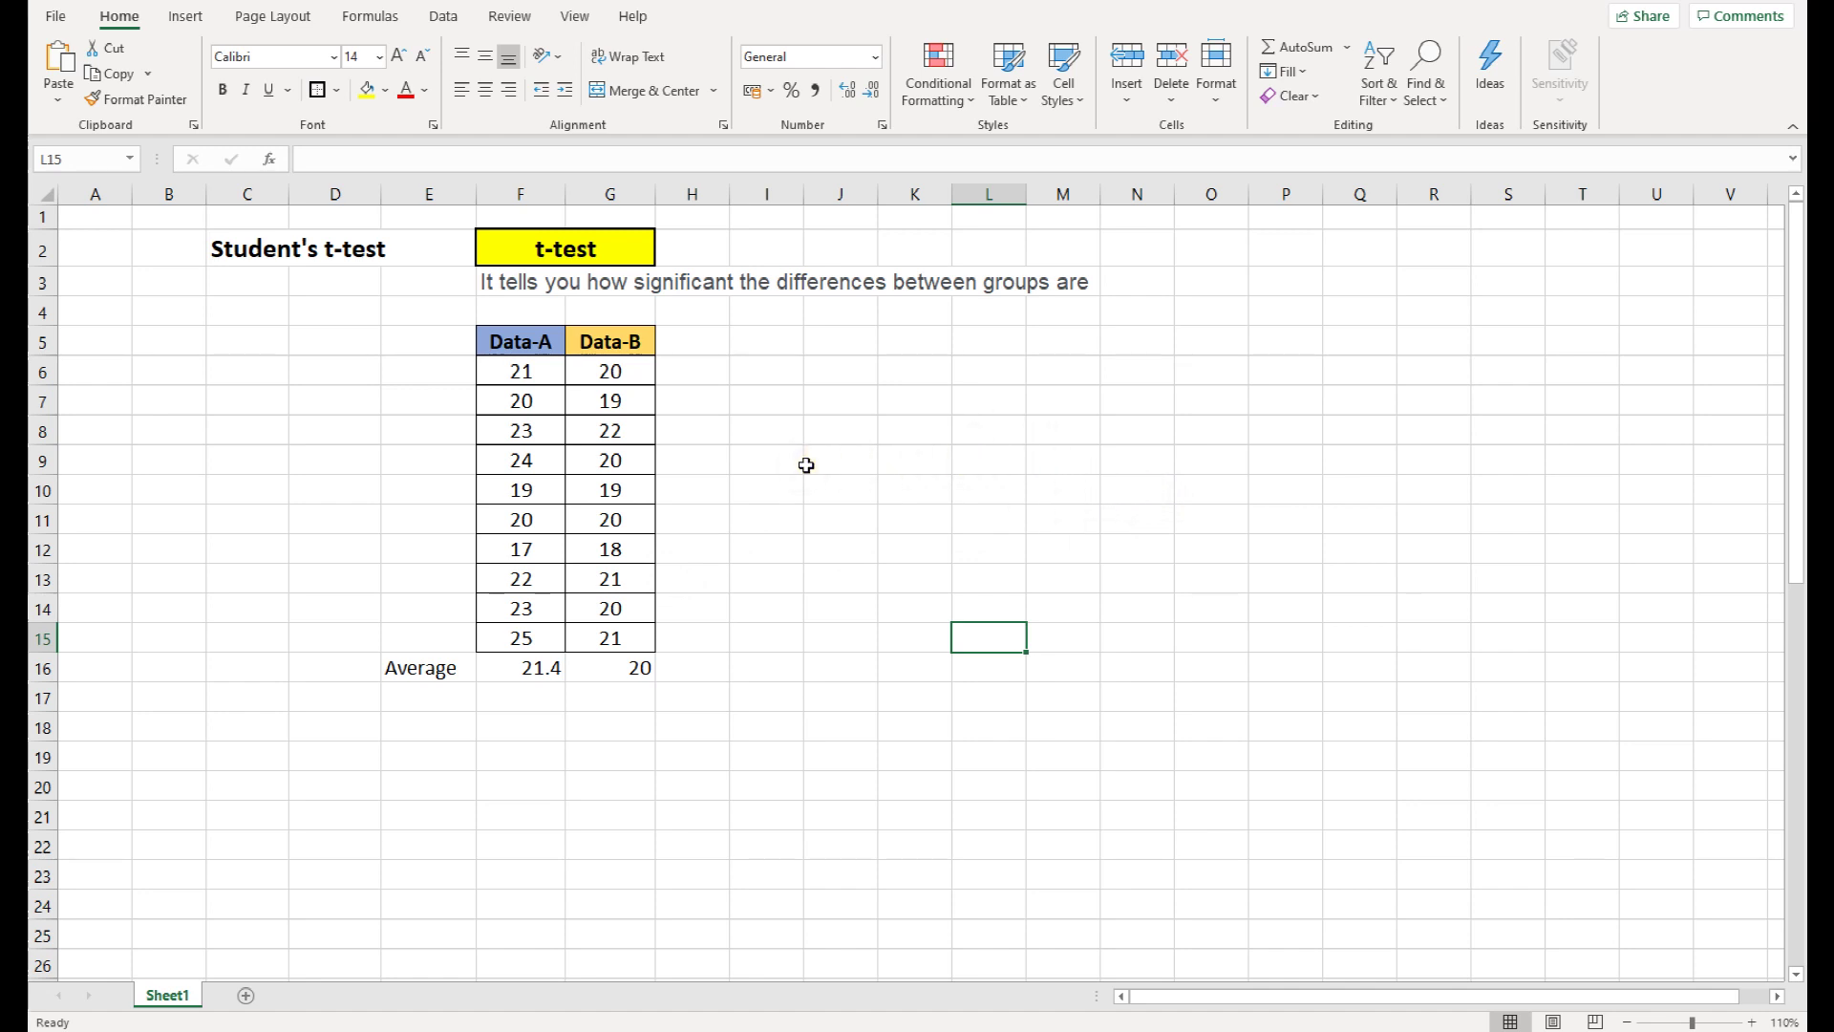
Examine the paired t-test table, comparing the morning and evening temperatures measured at each place.
{"action": "scroll", "coordinate": [806, 466], "scroll_direction": "down", "scroll_amount": 11}
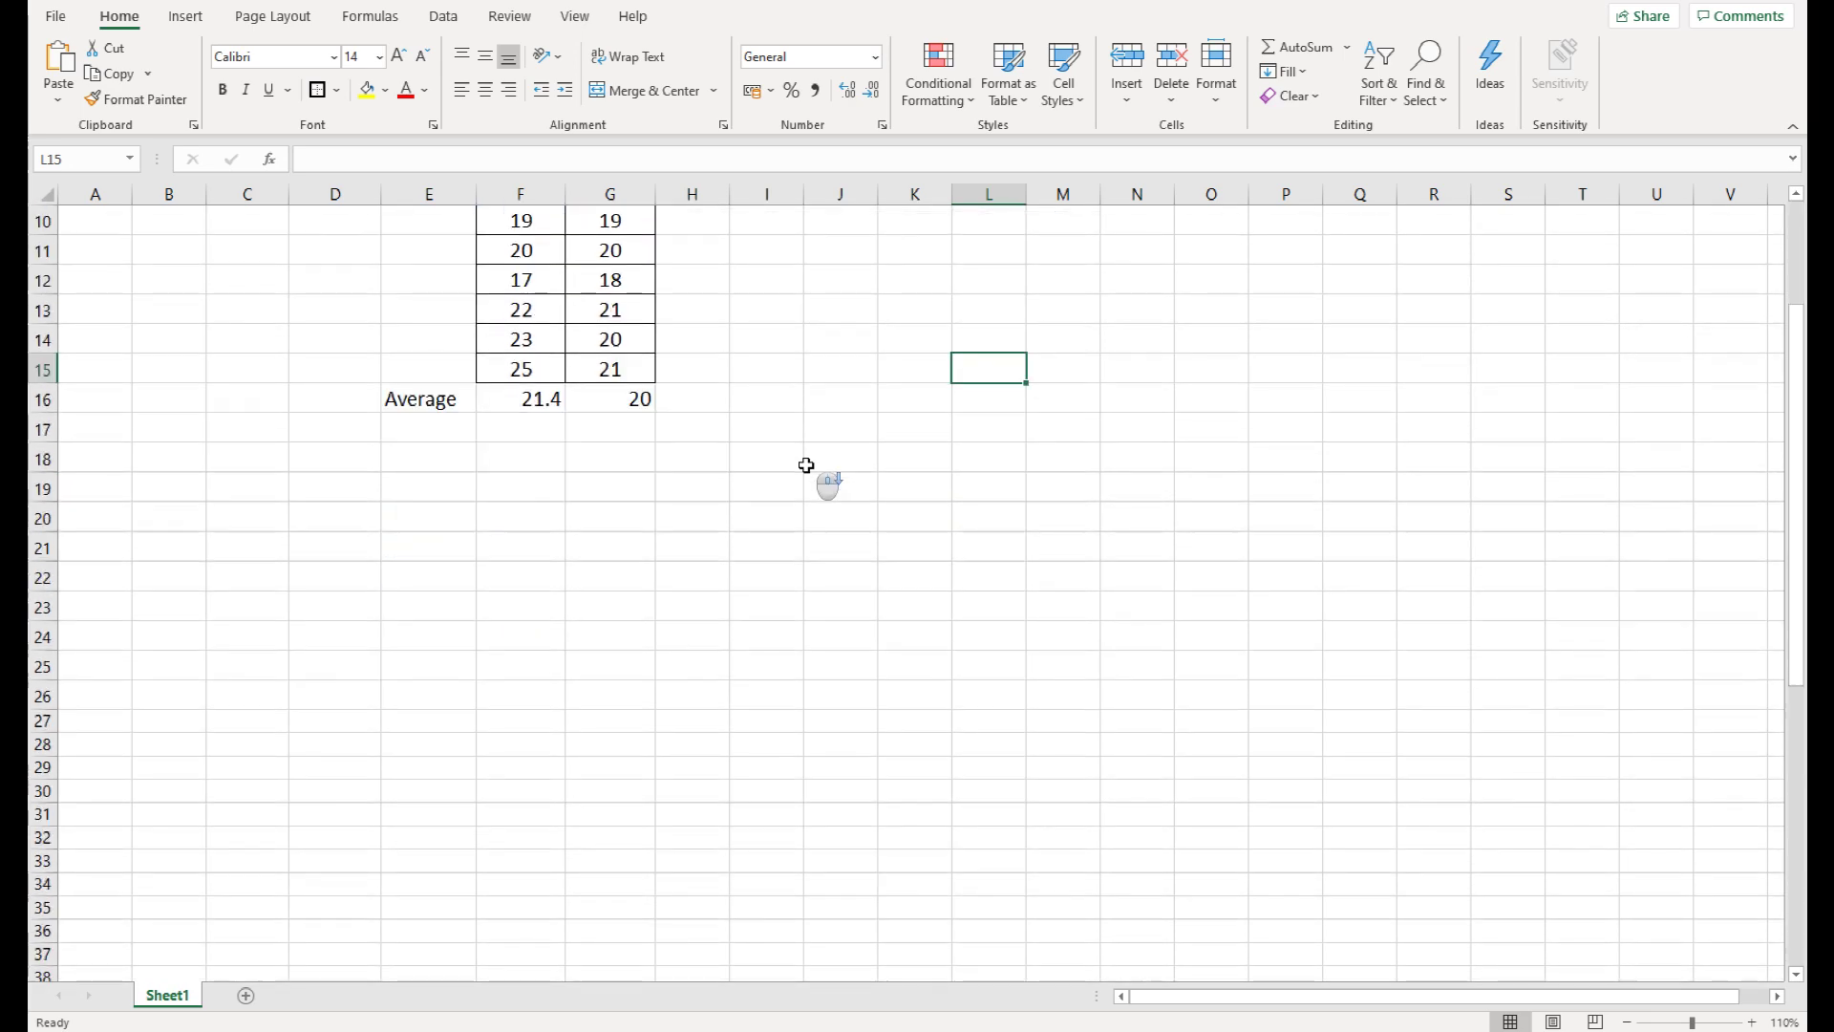
{"action": "scroll", "coordinate": [806, 465], "scroll_direction": "down", "scroll_amount": 2}
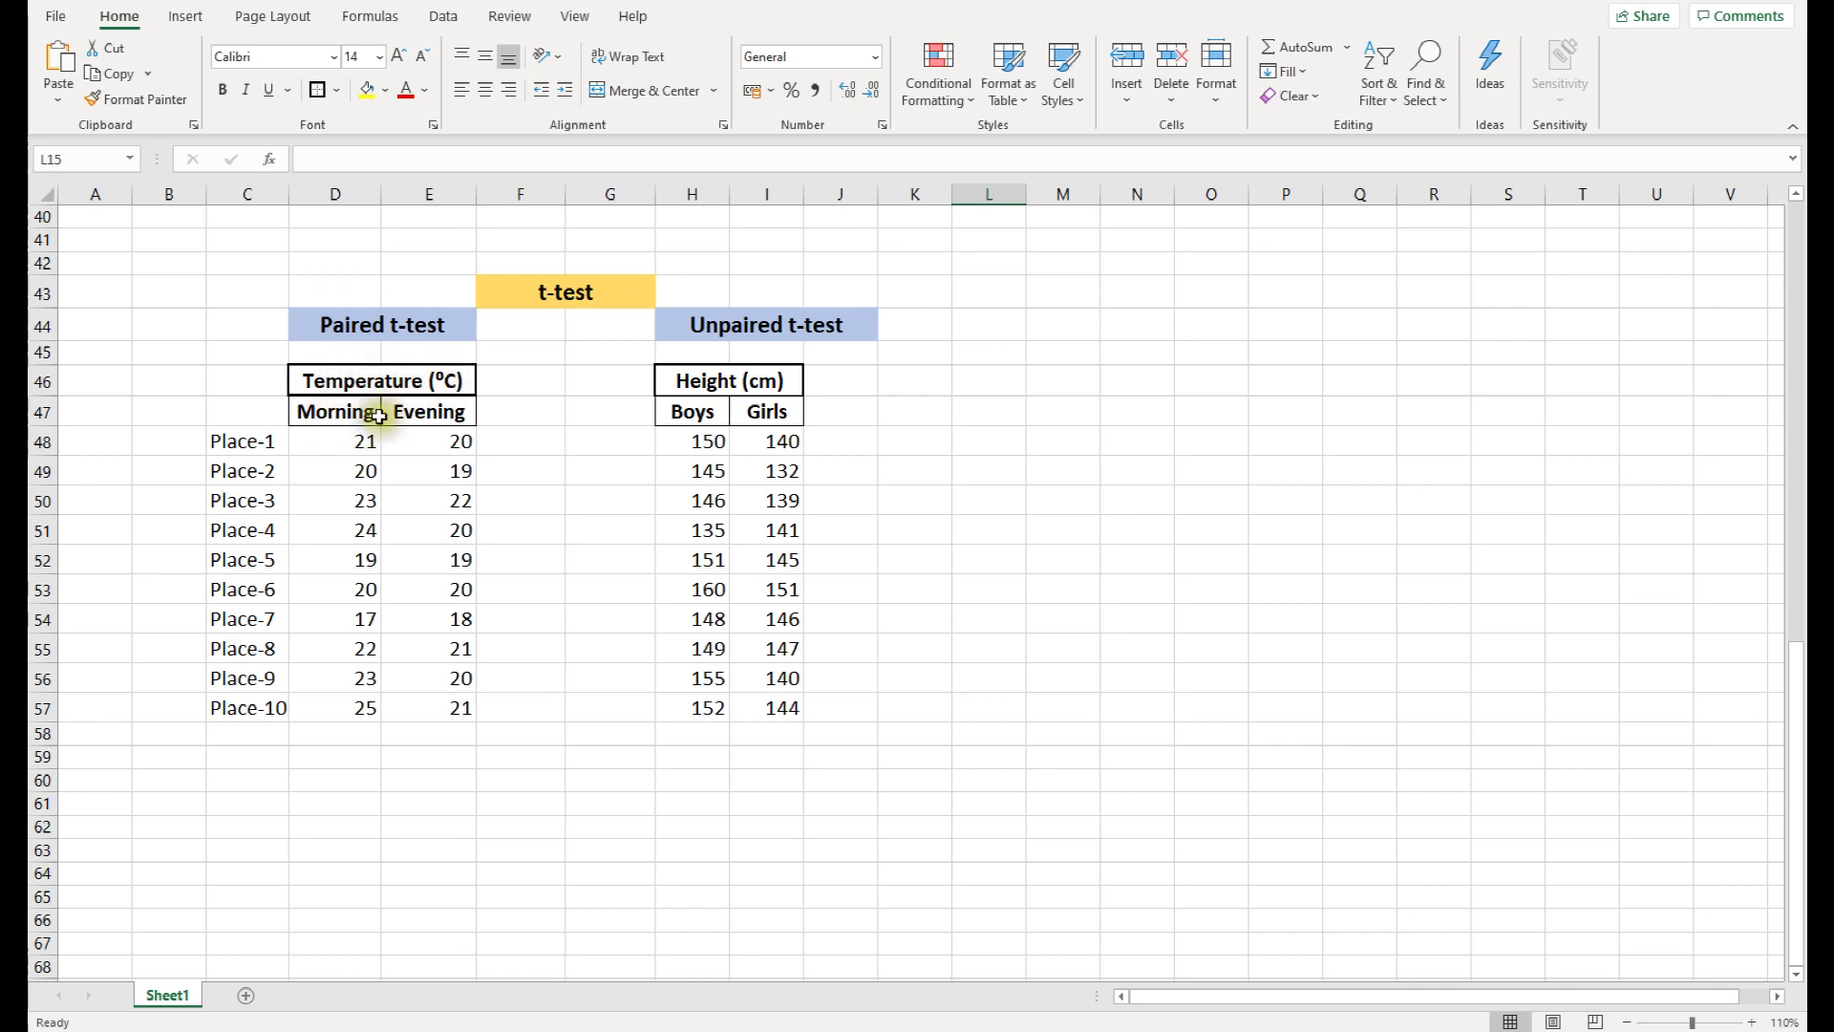
{"action": "left_click_drag", "start_coordinate": [271, 442], "coordinate": [410, 445]}
{"action": "left_click", "coordinate": [253, 552]}
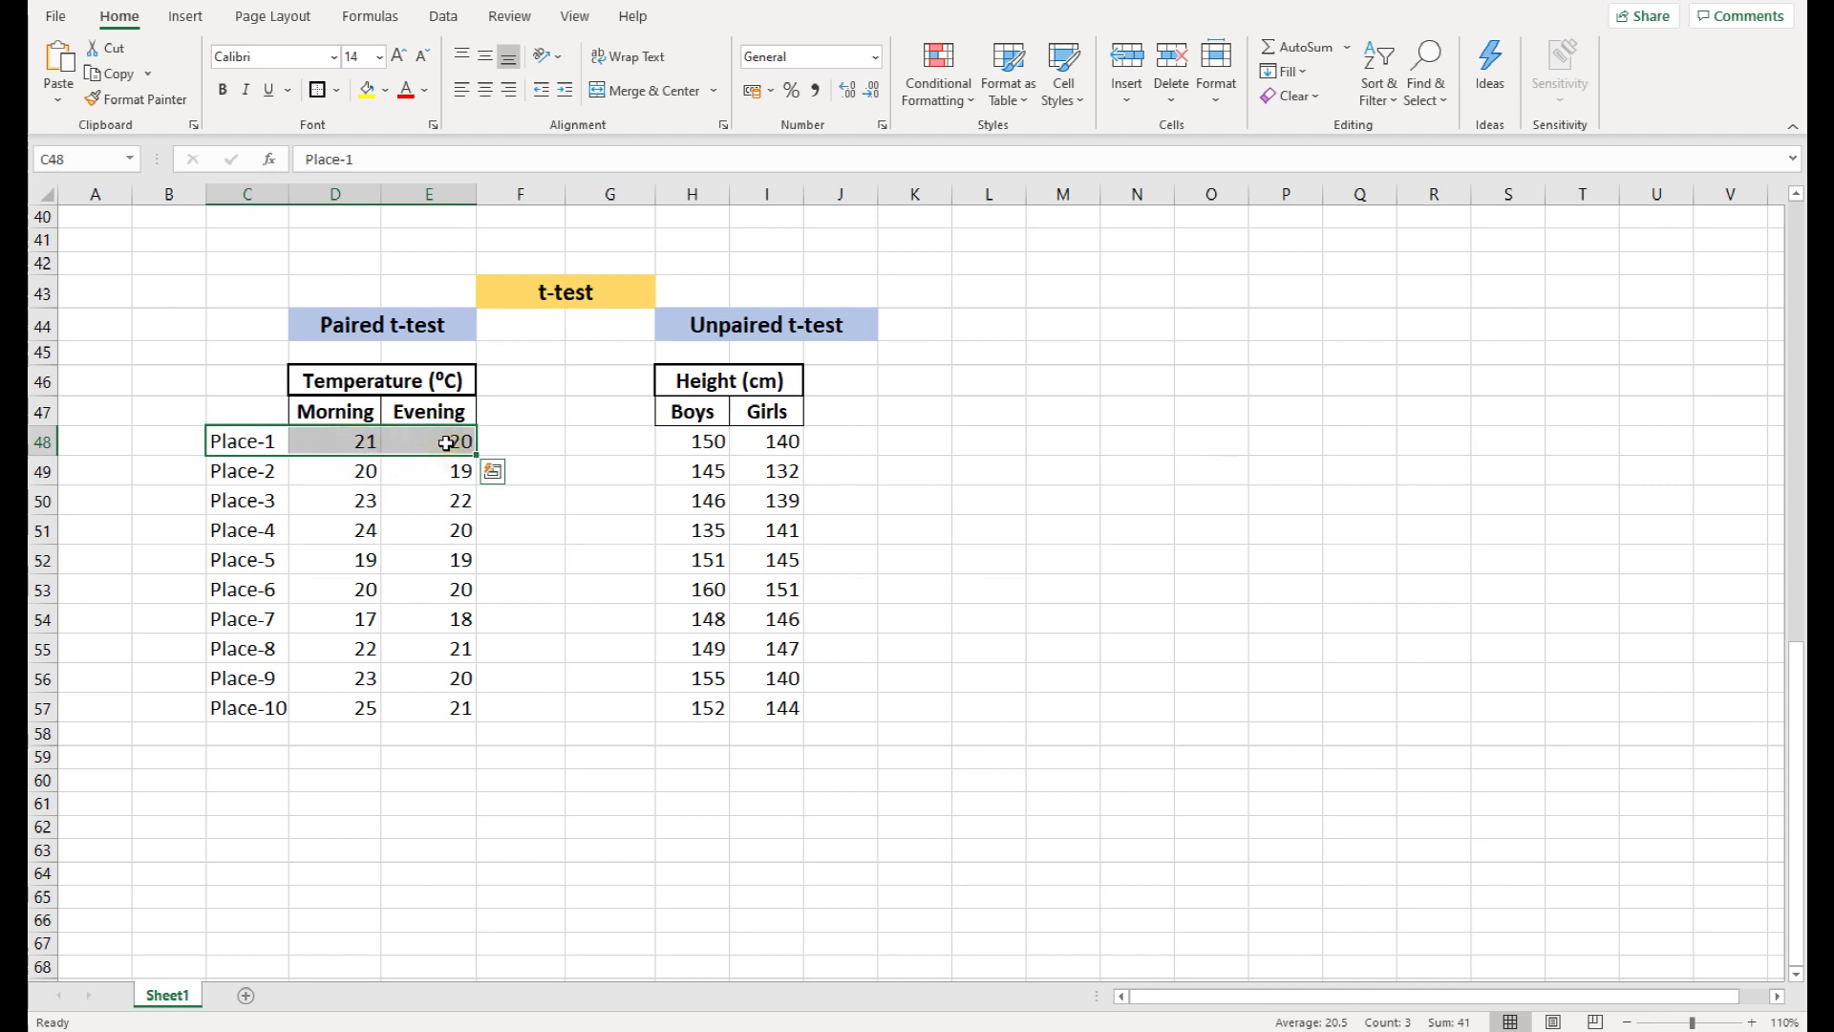
{"action": "left_click", "coordinate": [542, 466]}
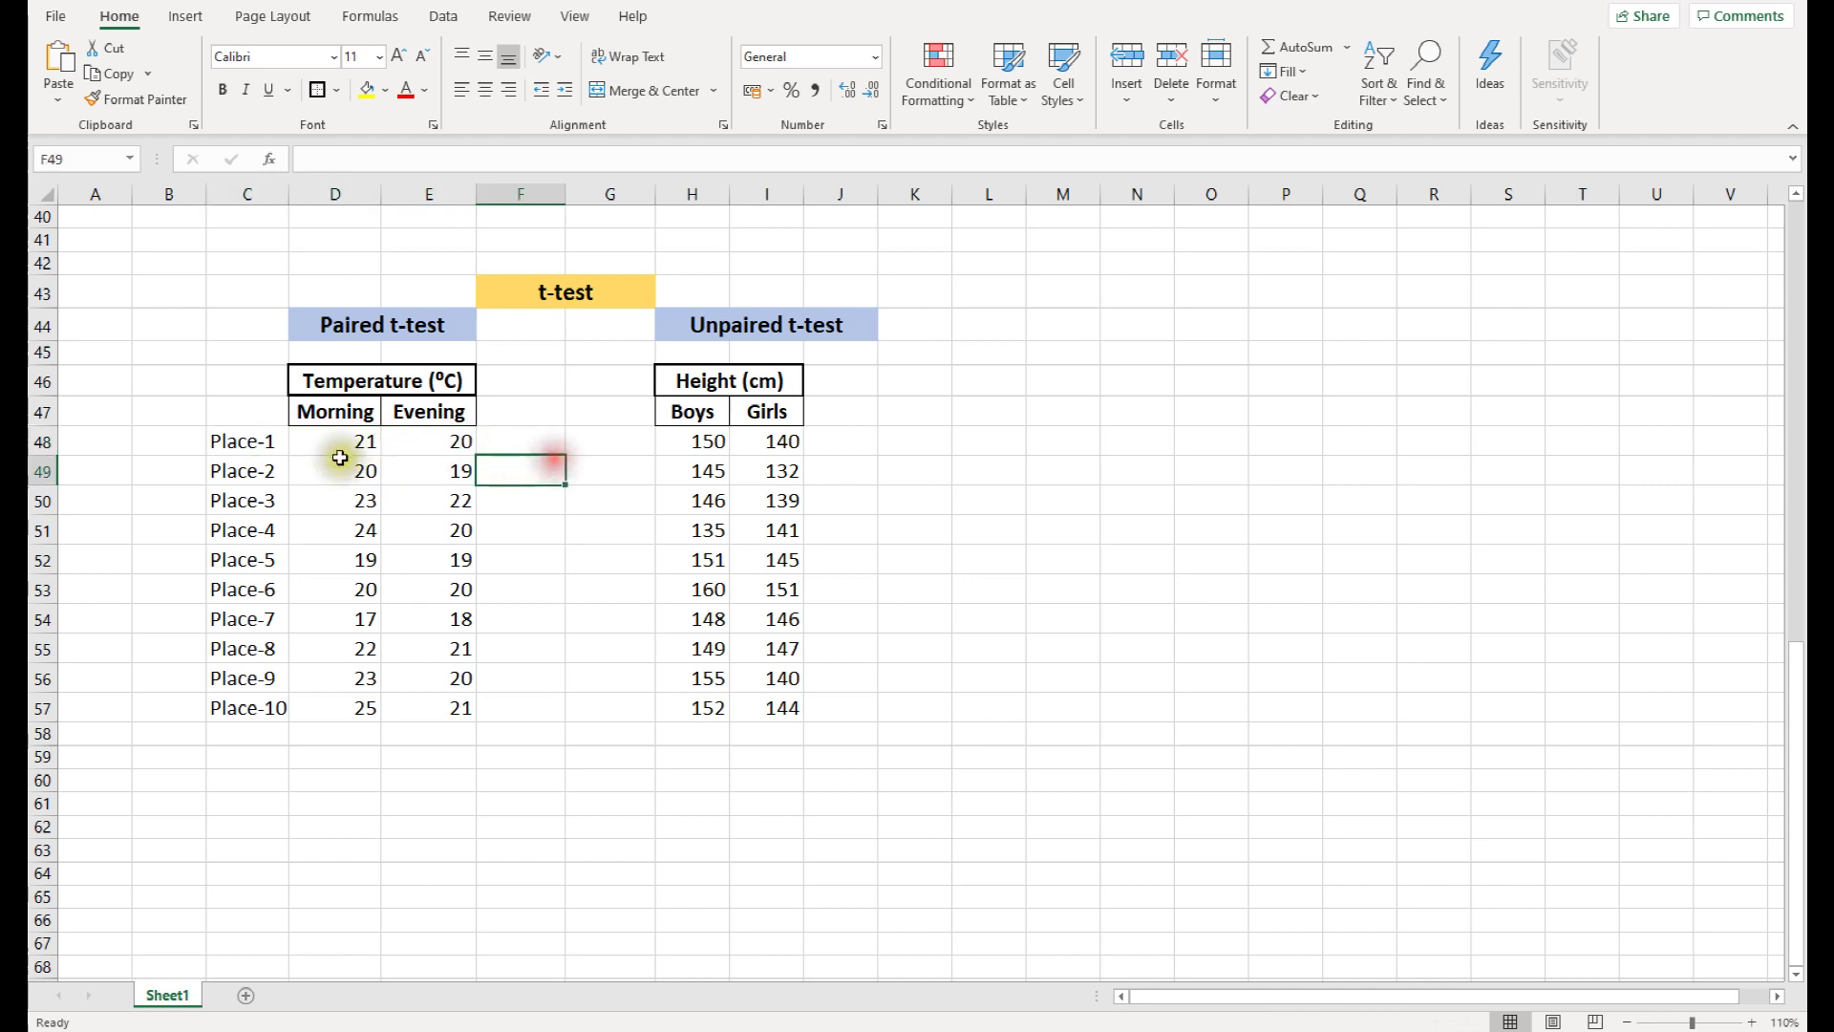
{"action": "left_click", "coordinate": [272, 473]}
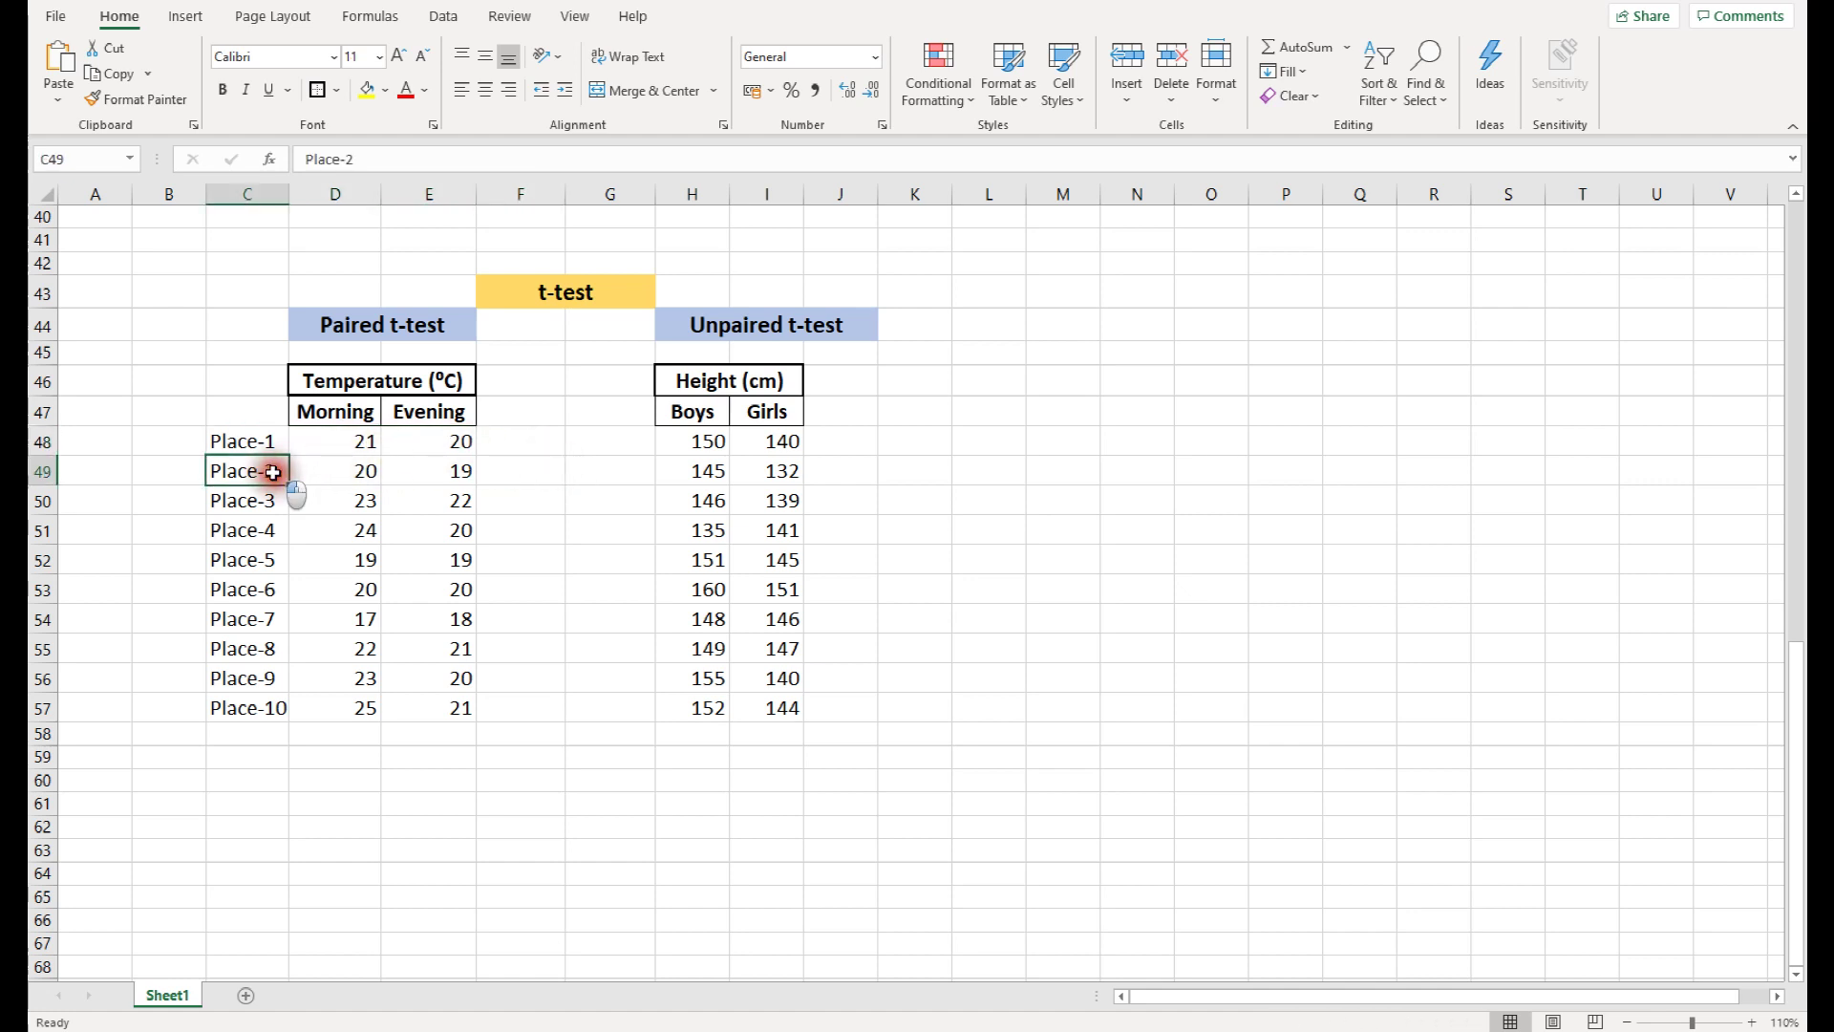
{"action": "left_click_drag", "start_coordinate": [272, 473], "coordinate": [439, 470]}
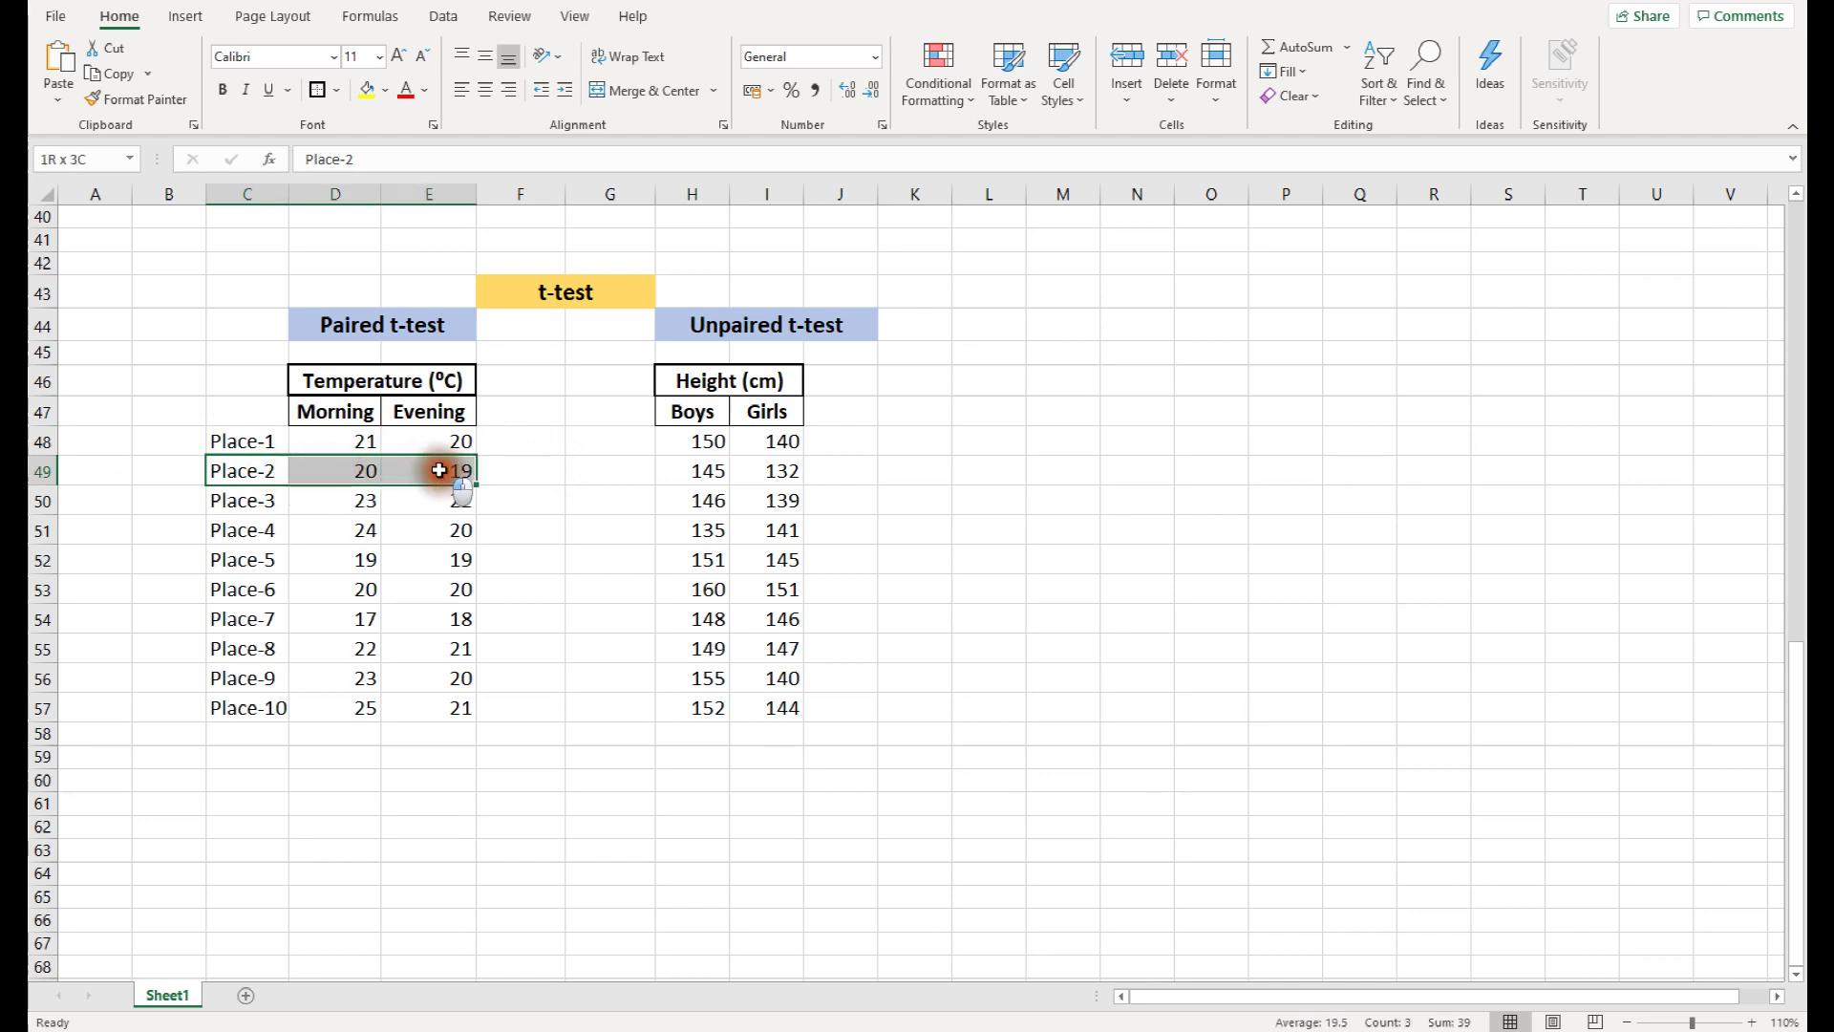
{"action": "left_click", "coordinate": [606, 500]}
{"action": "left_click_drag", "start_coordinate": [344, 443], "coordinate": [438, 439]}
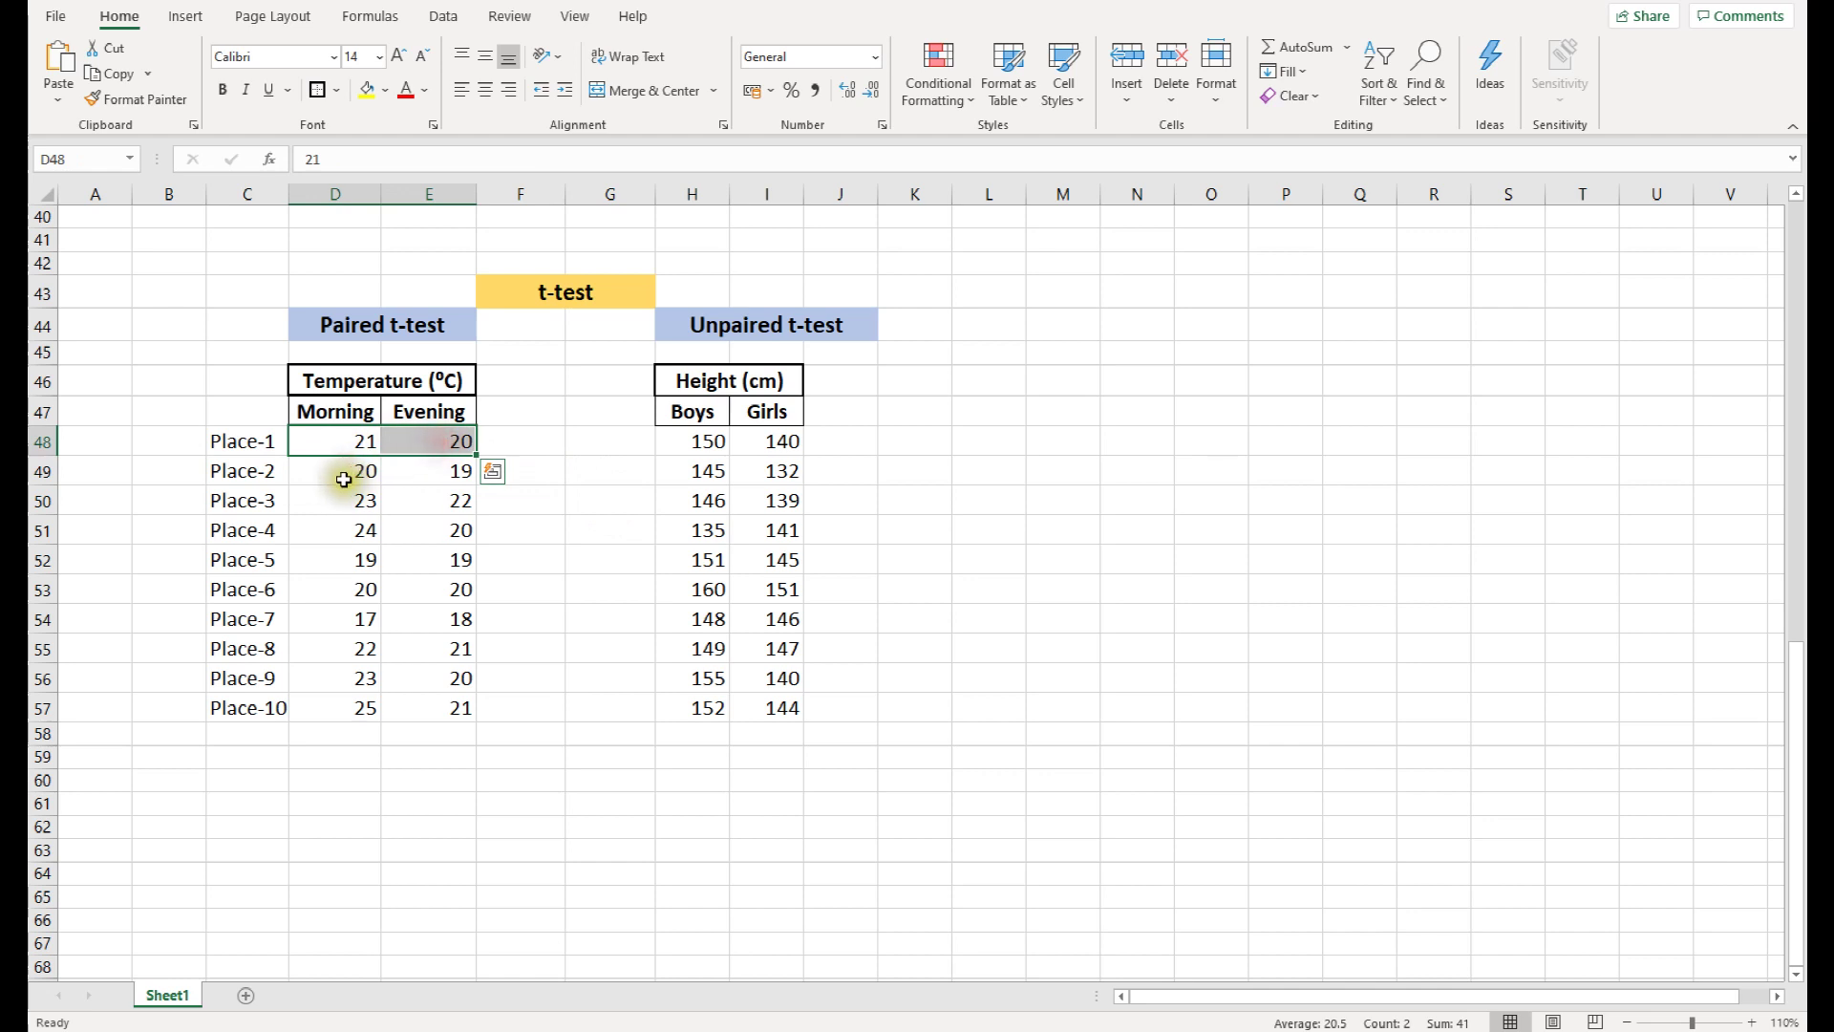
{"action": "left_click_drag", "start_coordinate": [346, 475], "coordinate": [439, 495]}
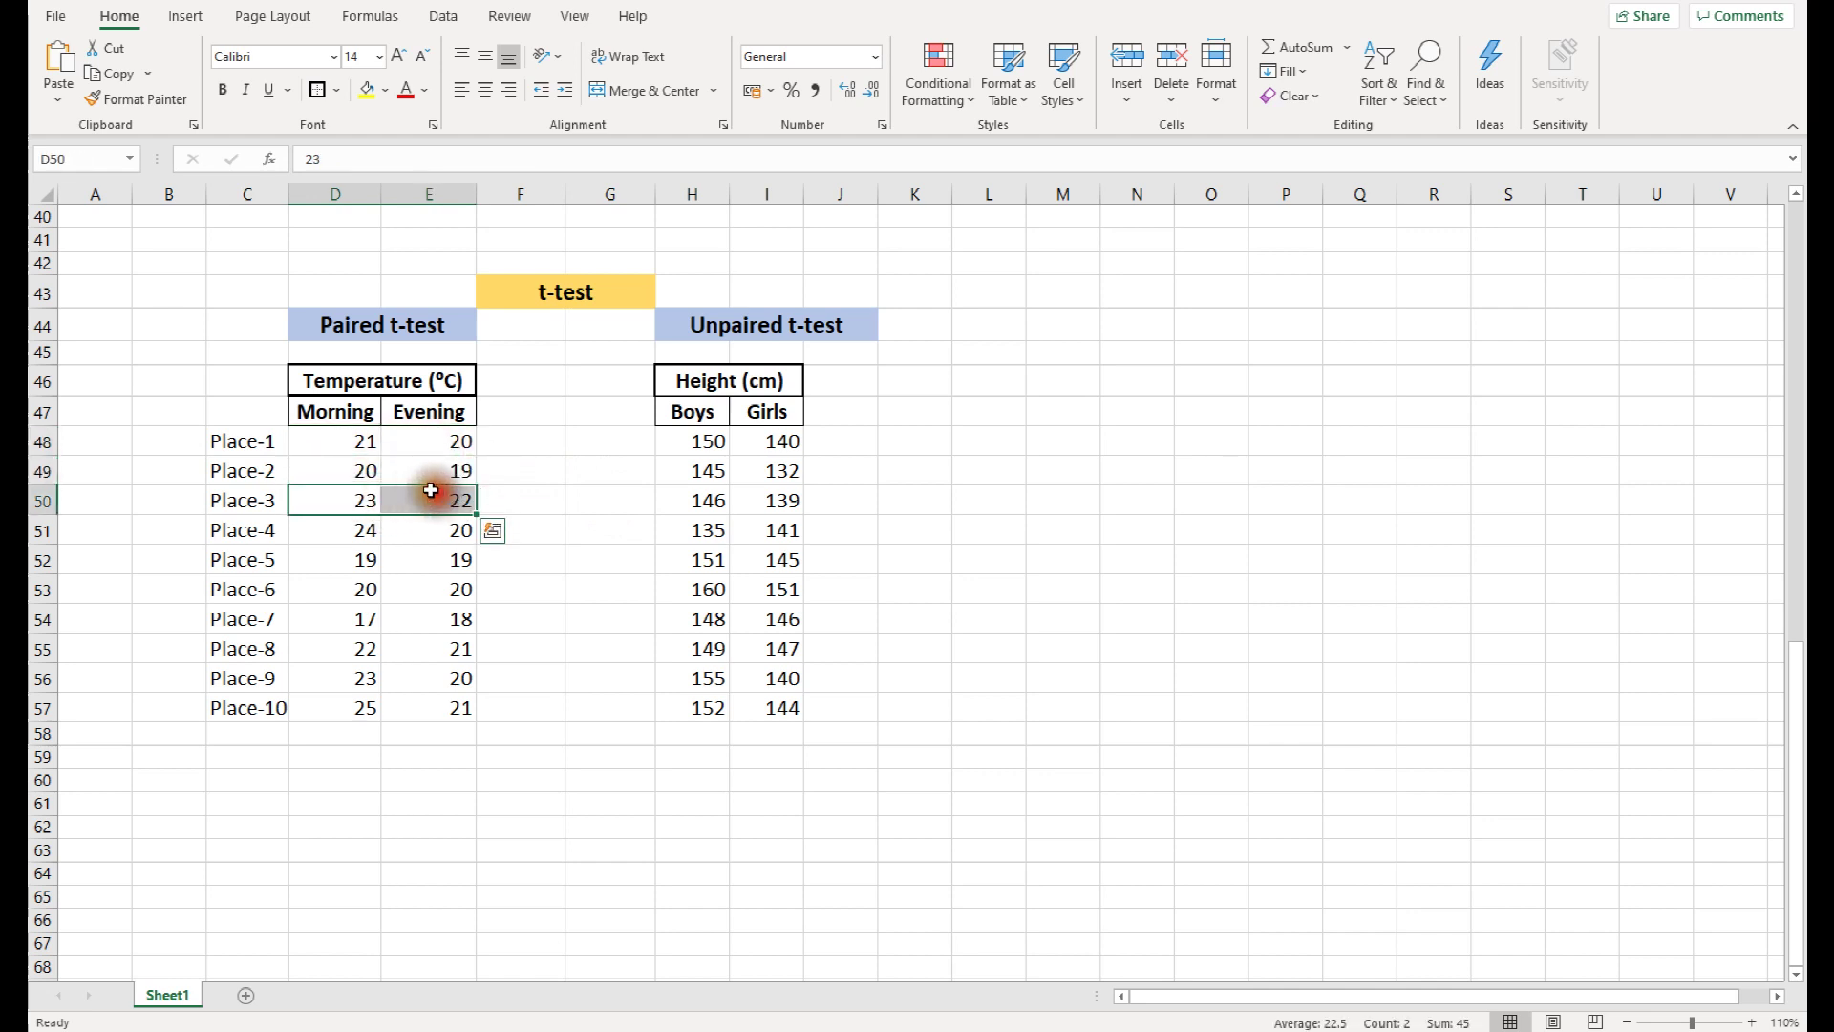
{"action": "left_click", "coordinate": [524, 500]}
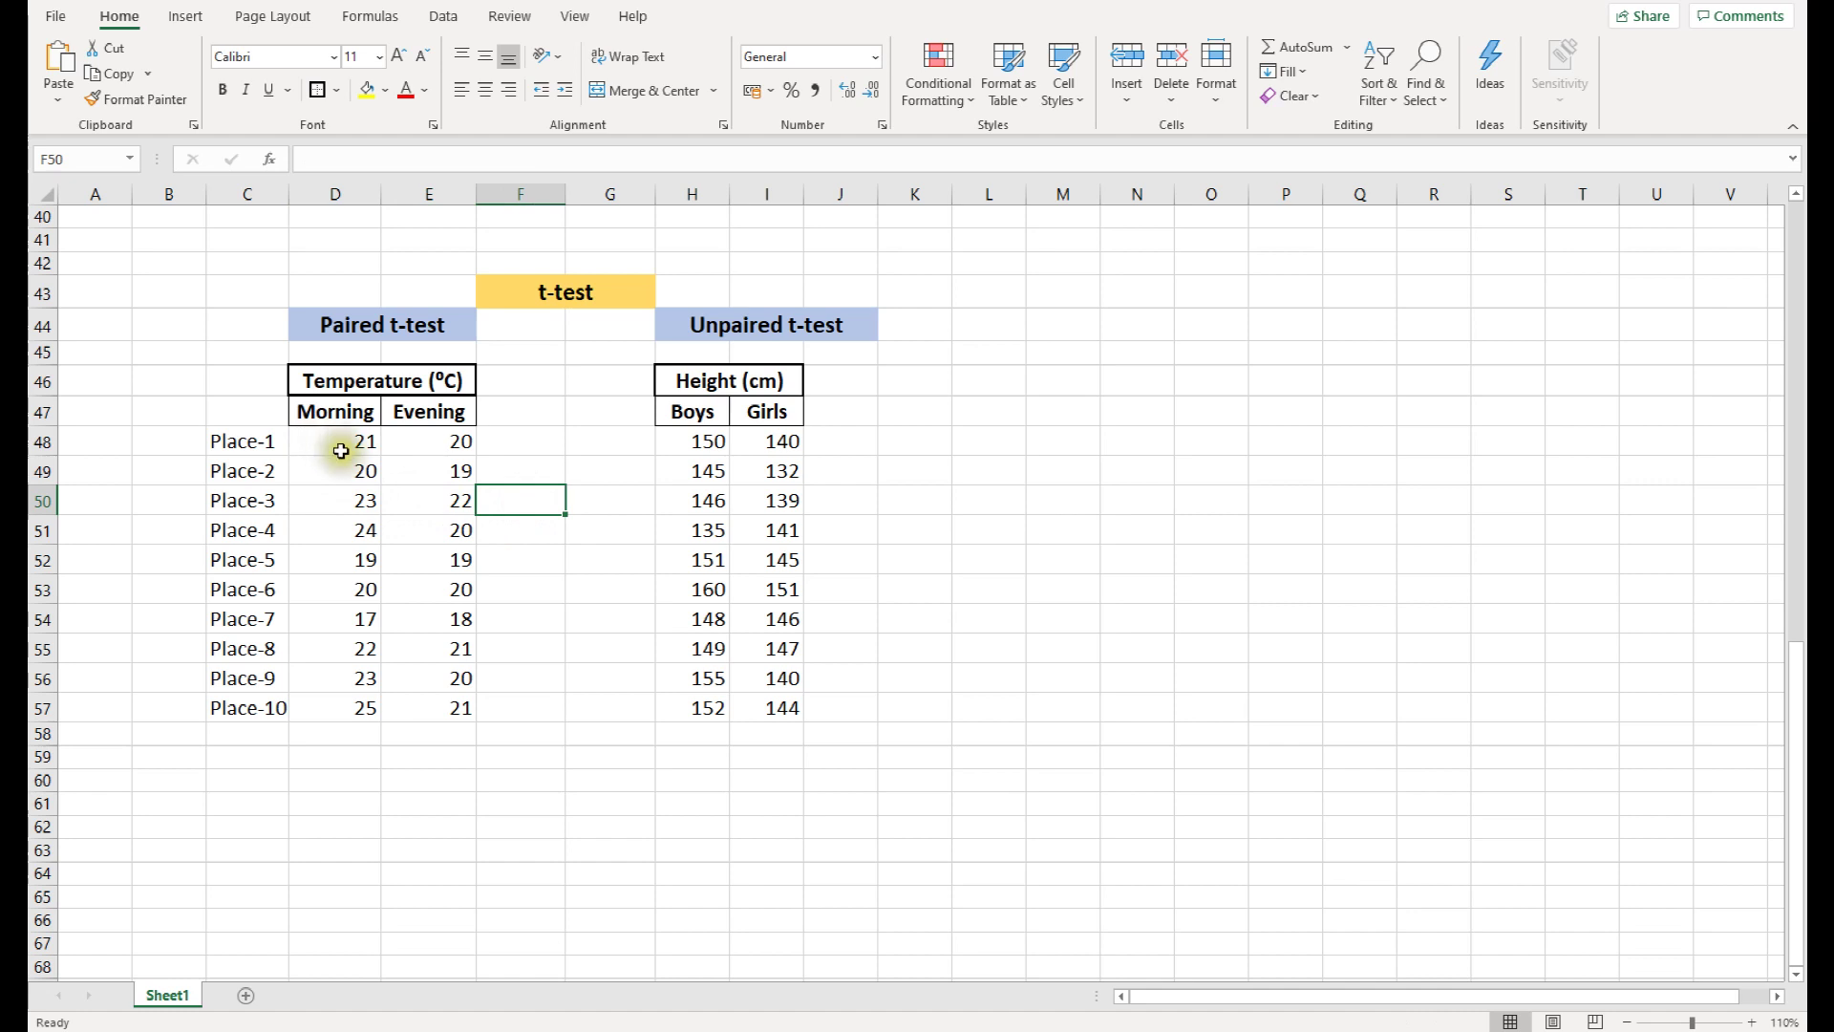
{"action": "left_click_drag", "start_coordinate": [337, 439], "coordinate": [427, 497]}
{"action": "left_click", "coordinate": [595, 616]}
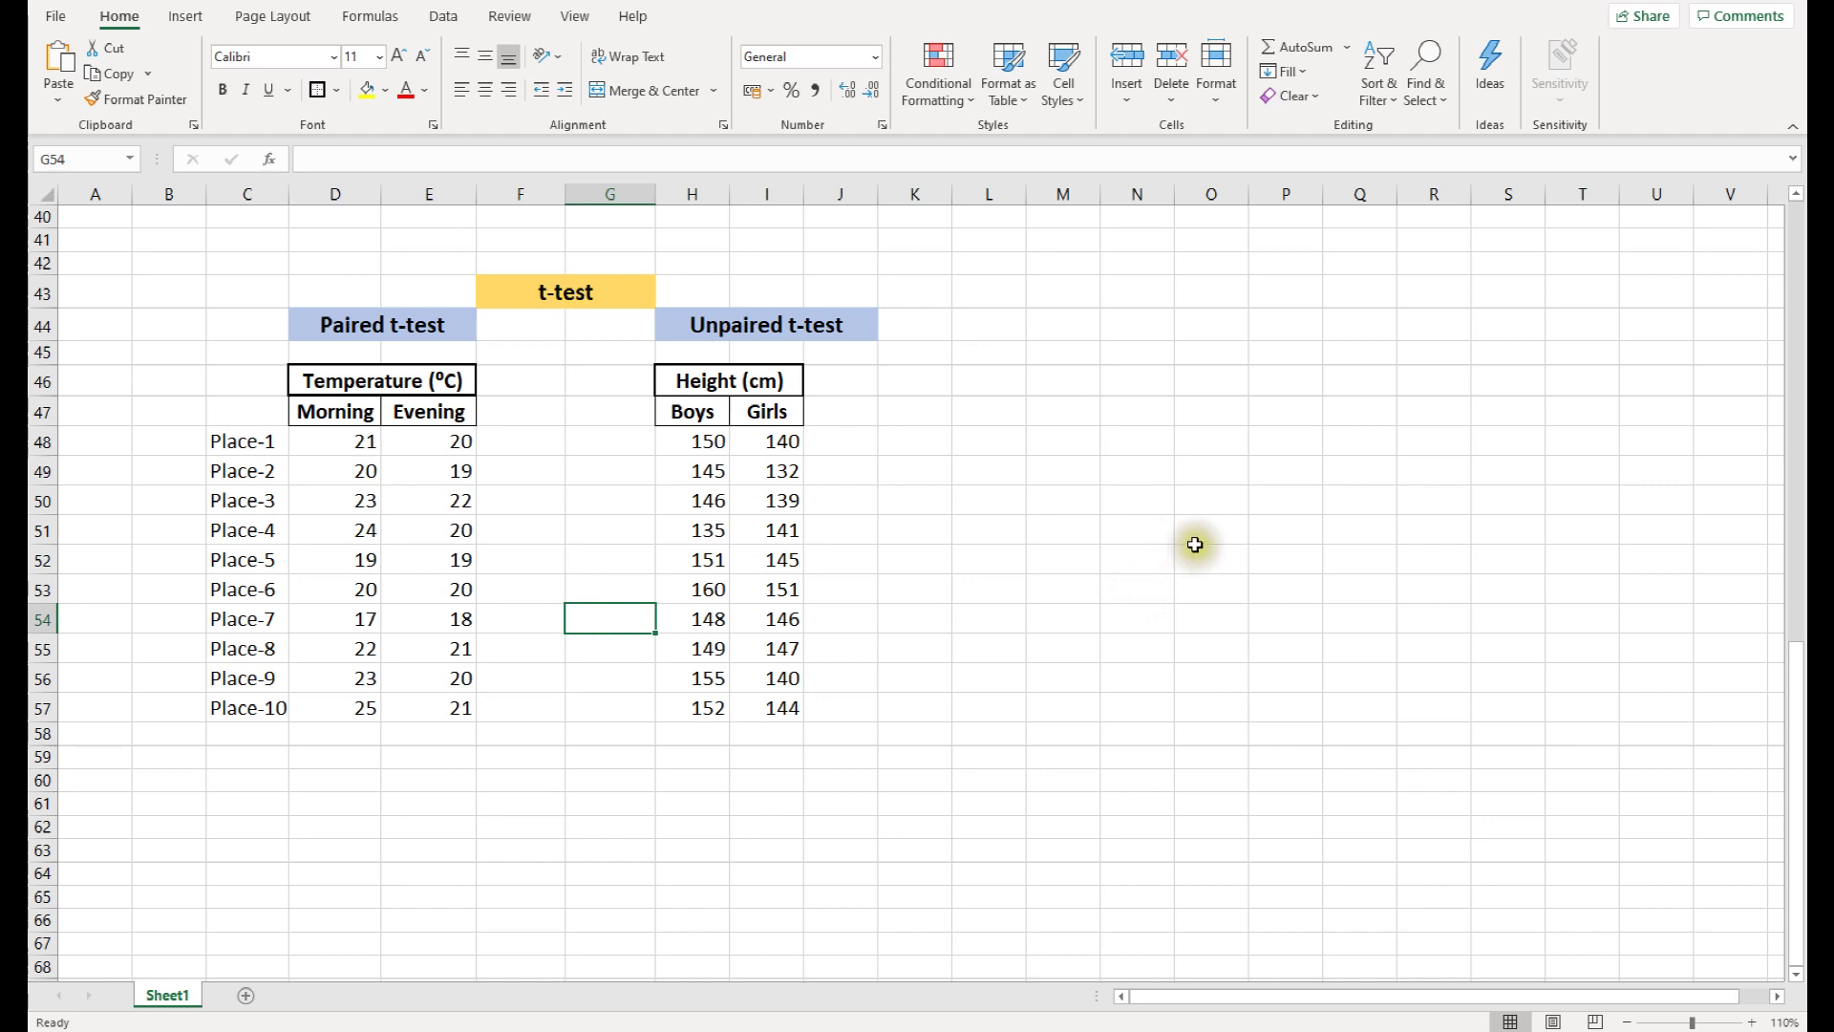
Examine the unpaired t-test table, comparing the boys' and girls' height columns.
{"action": "left_click", "coordinate": [1127, 498]}
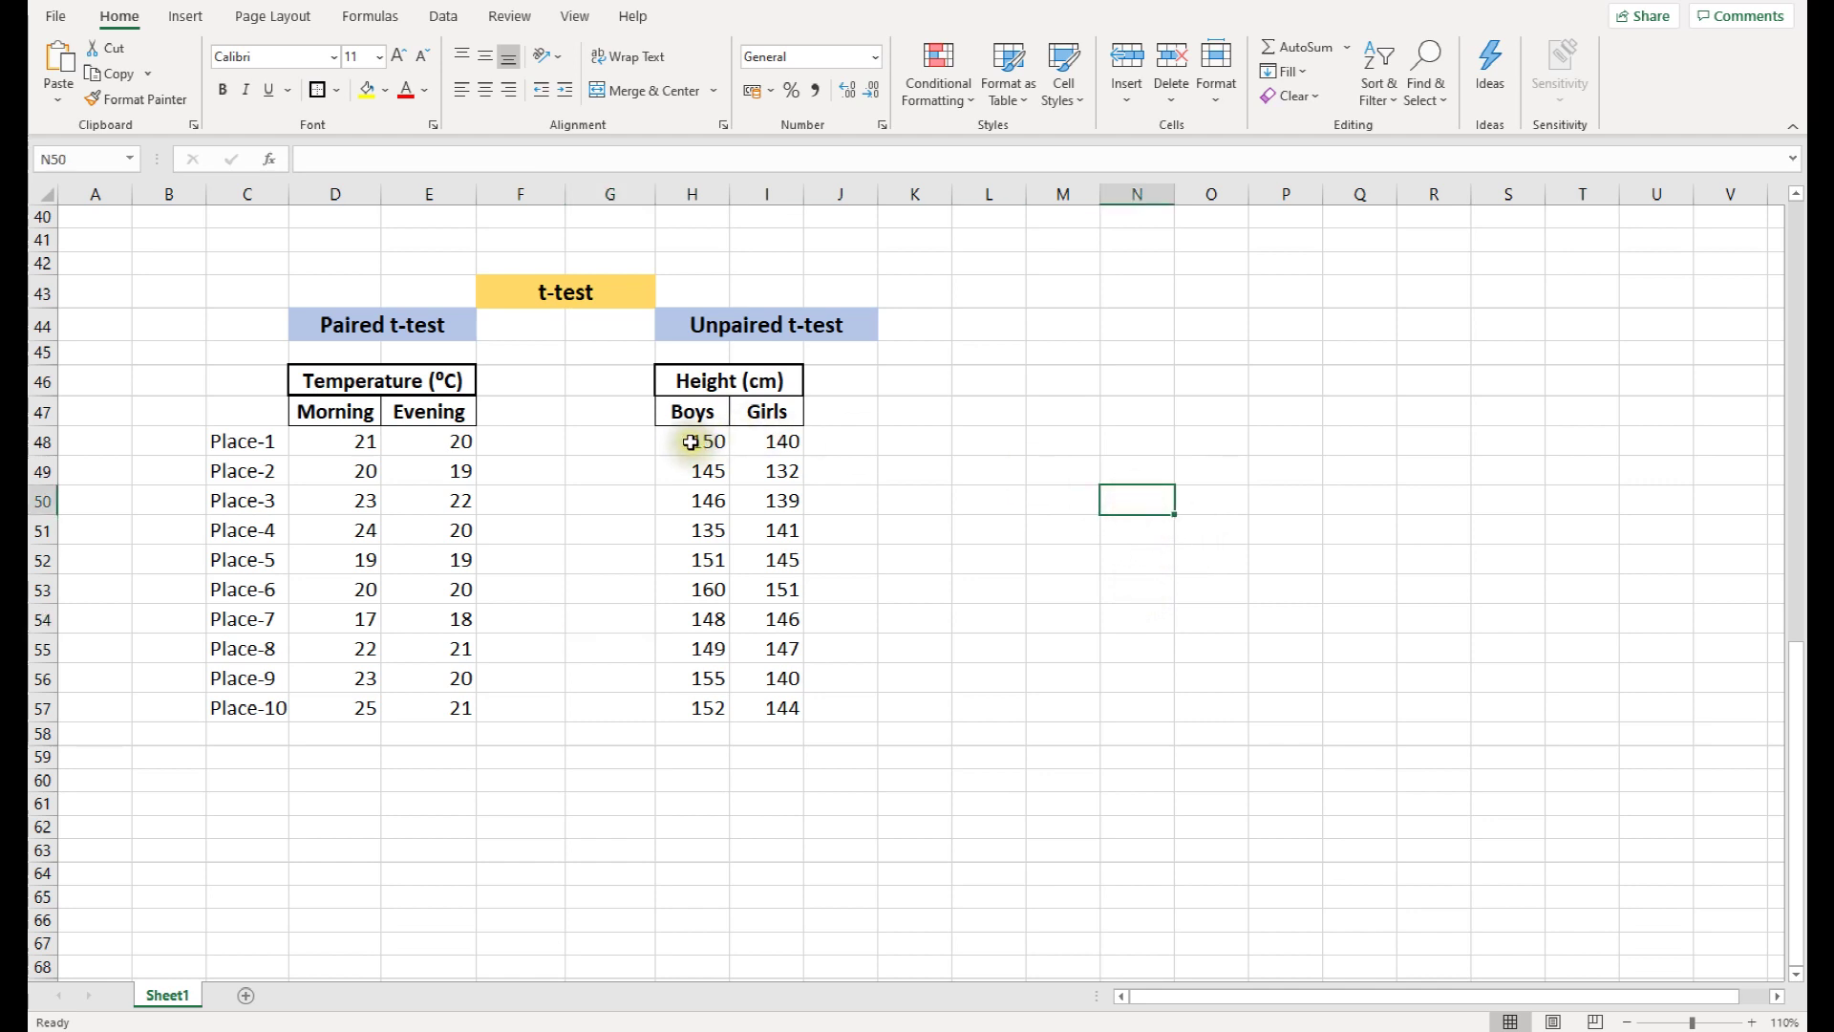
{"action": "left_click_drag", "start_coordinate": [693, 442], "coordinate": [778, 495]}
{"action": "left_click", "coordinate": [987, 530]}
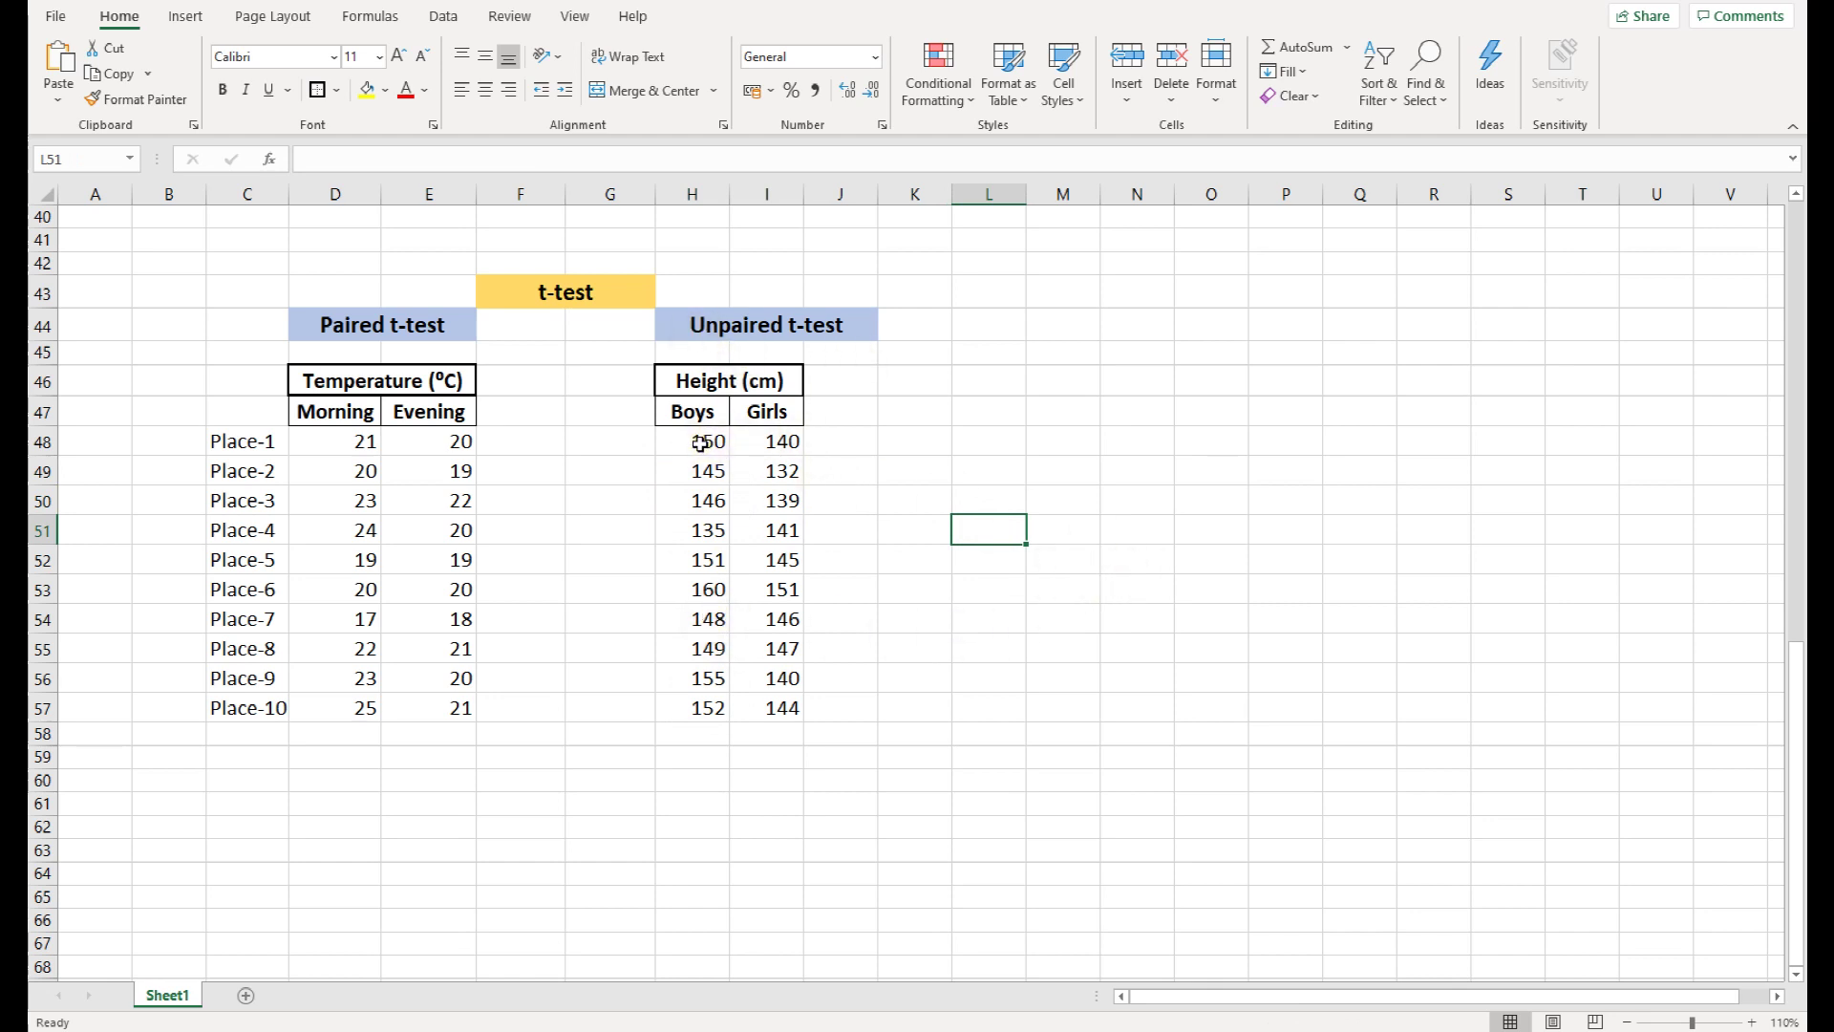
{"action": "left_click_drag", "start_coordinate": [700, 443], "coordinate": [702, 680]}
{"action": "left_click", "coordinate": [1032, 597]}
{"action": "left_click_drag", "start_coordinate": [702, 442], "coordinate": [704, 680]}
{"action": "left_click_drag", "start_coordinate": [778, 449], "coordinate": [805, 712]}
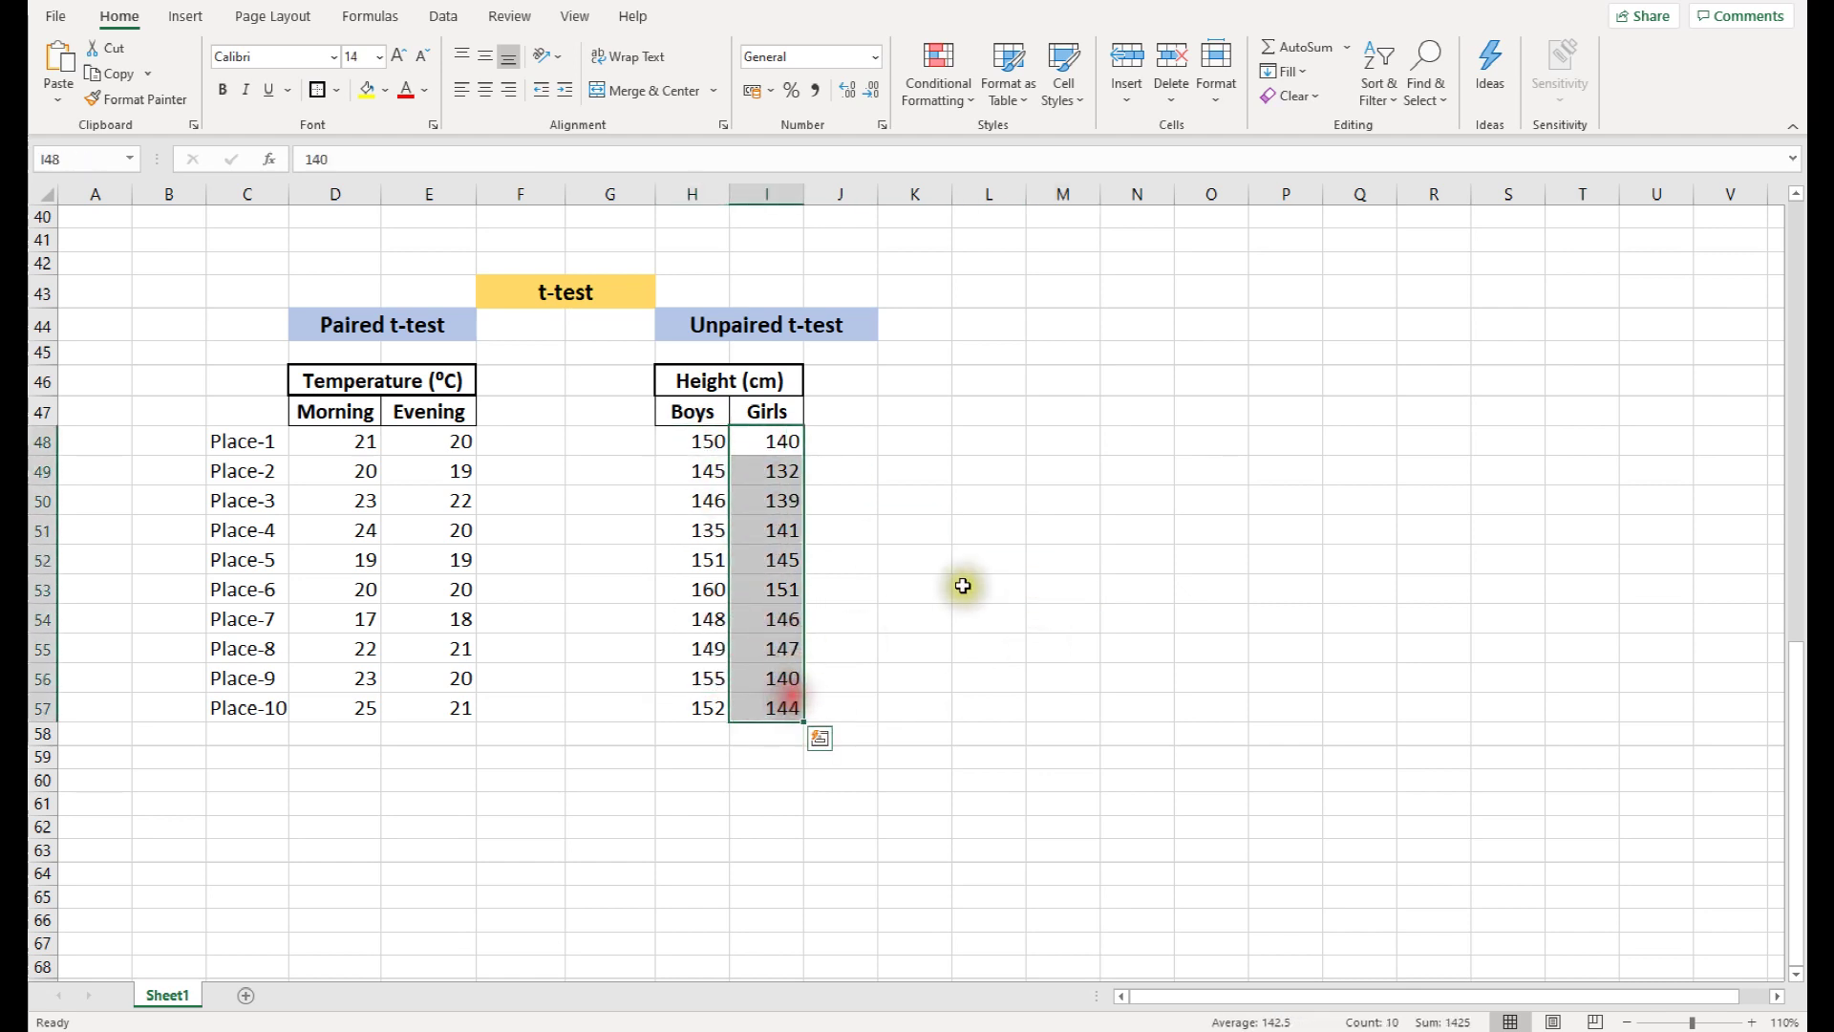
{"action": "left_click", "coordinate": [1019, 539]}
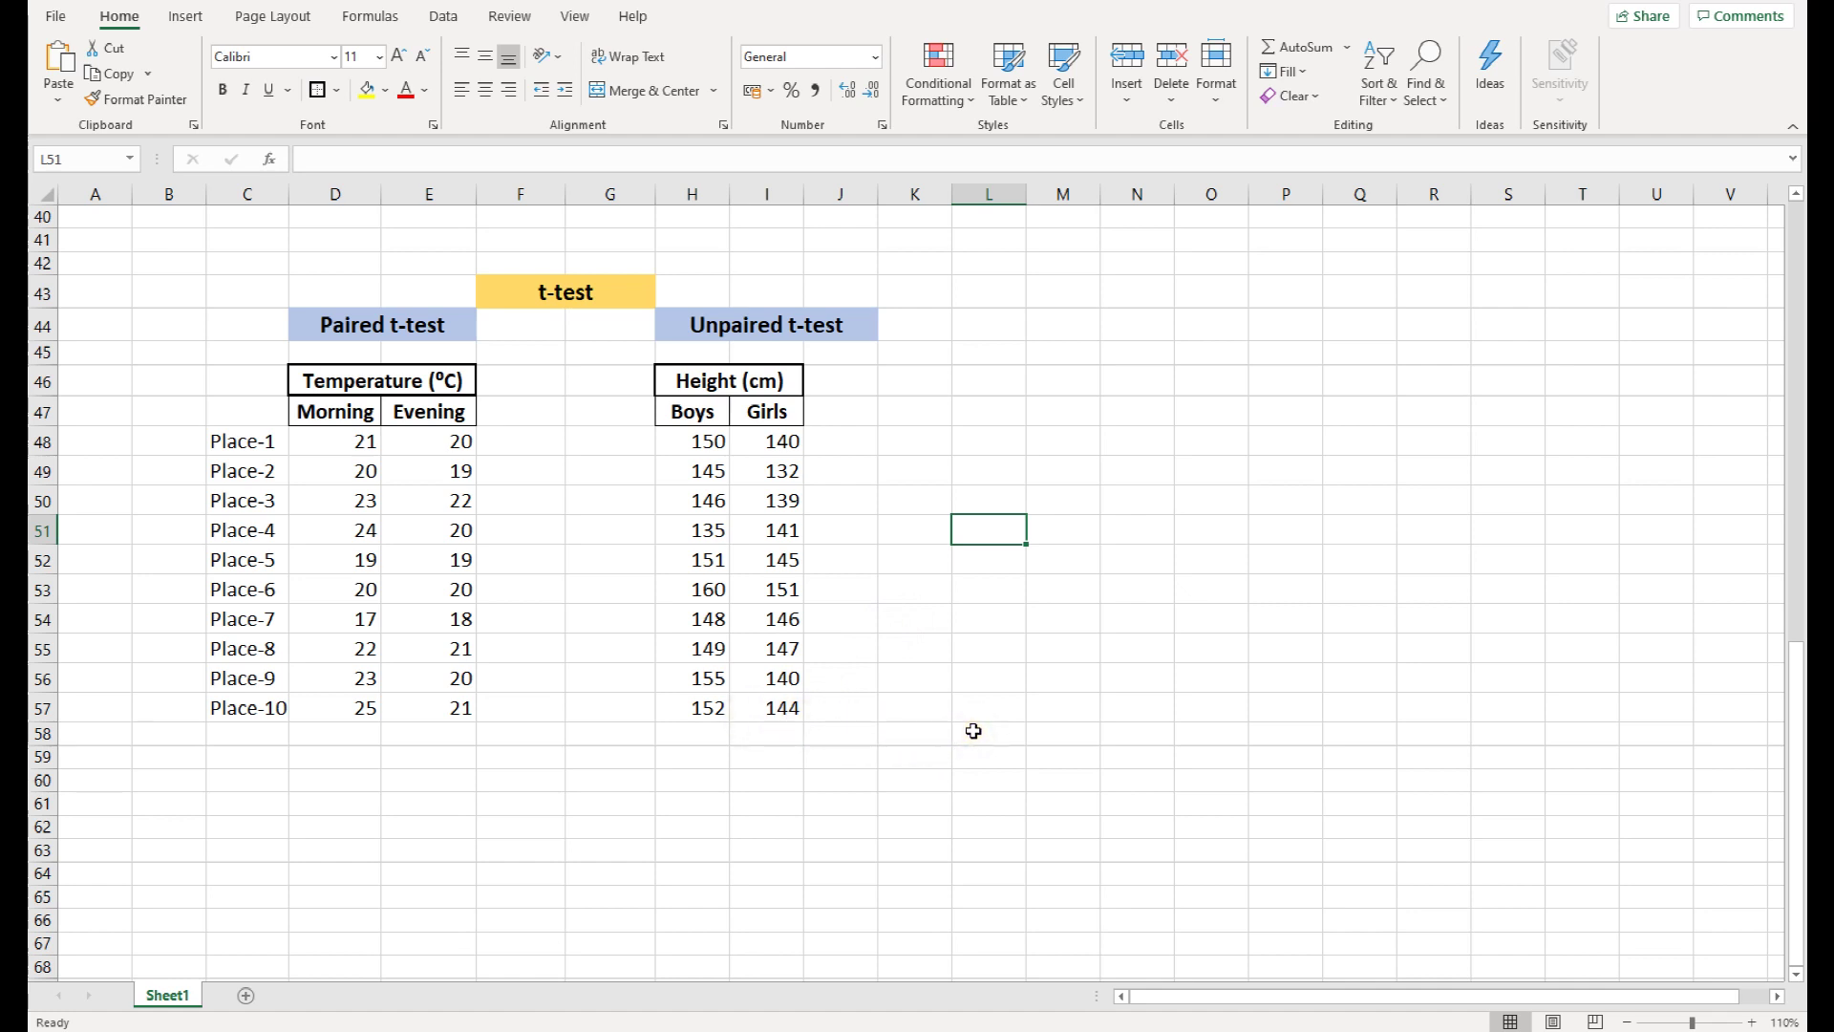
Enter the label "p value" in cell L47 and the threshold 0.05 in cell M47.
{"action": "scroll", "coordinate": [973, 732], "scroll_direction": "down", "scroll_amount": 1}
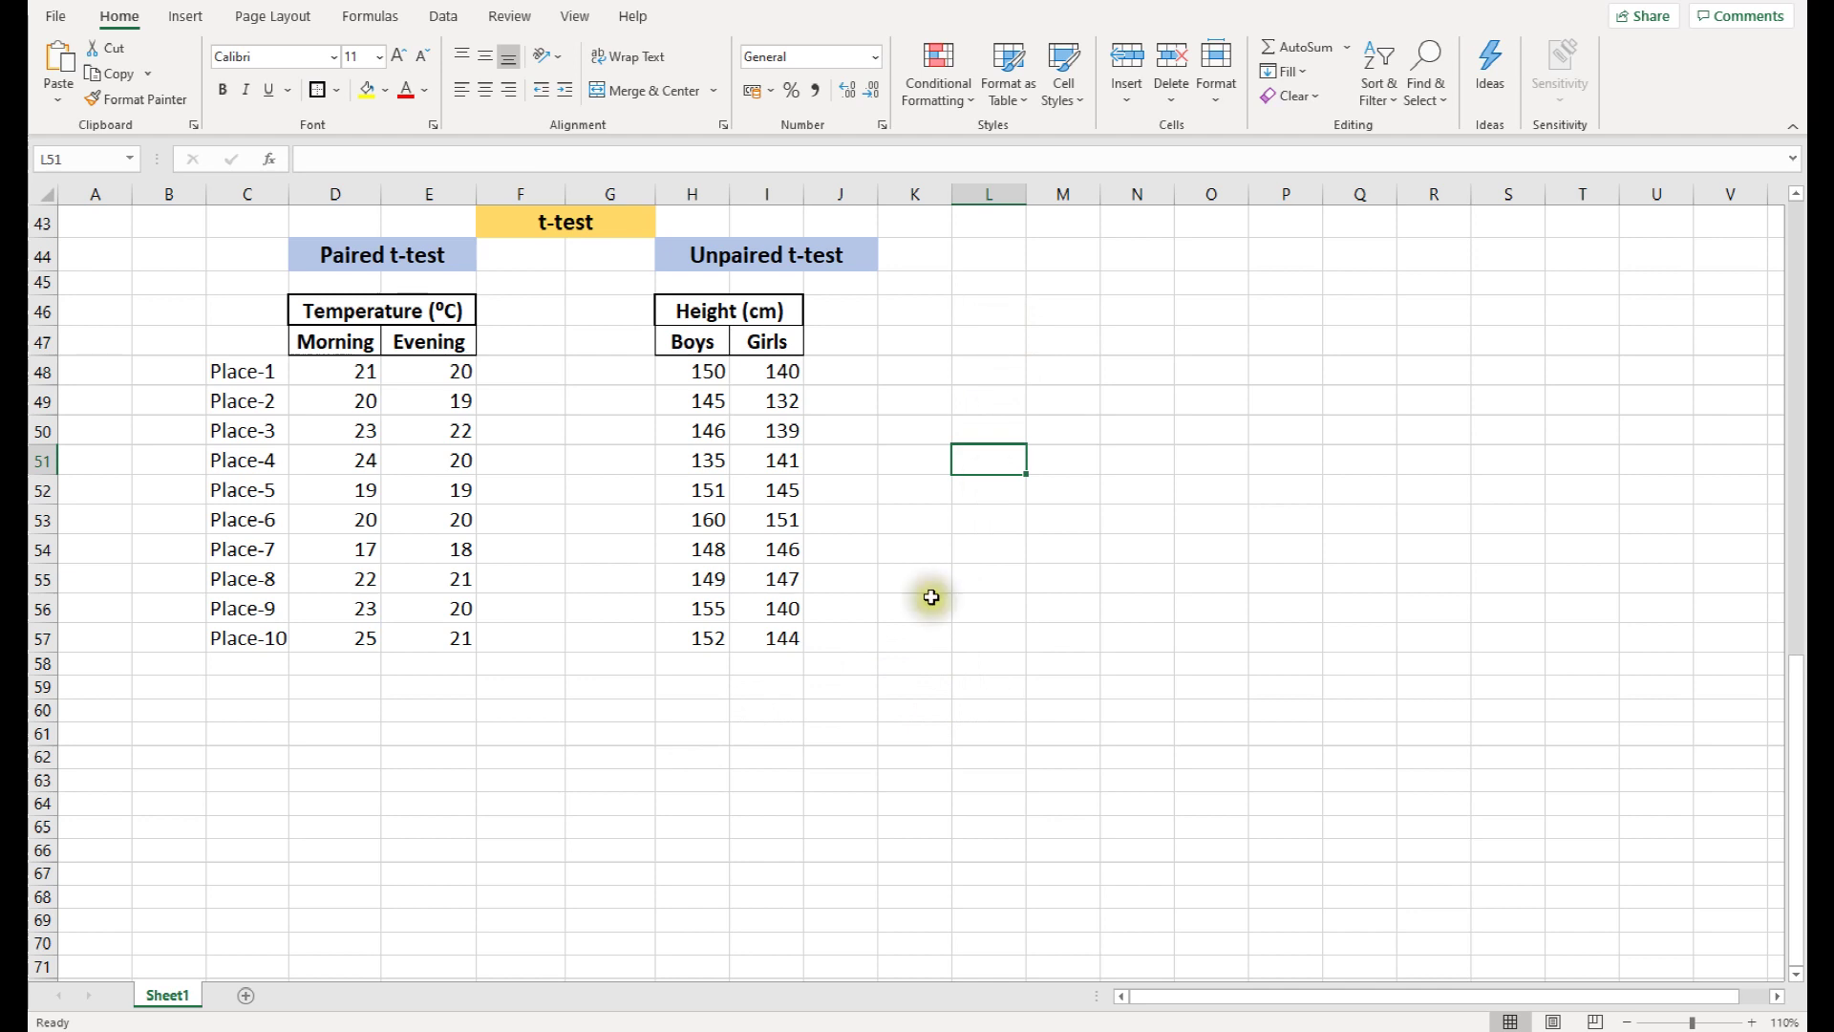
{"action": "left_click", "coordinate": [999, 345]}
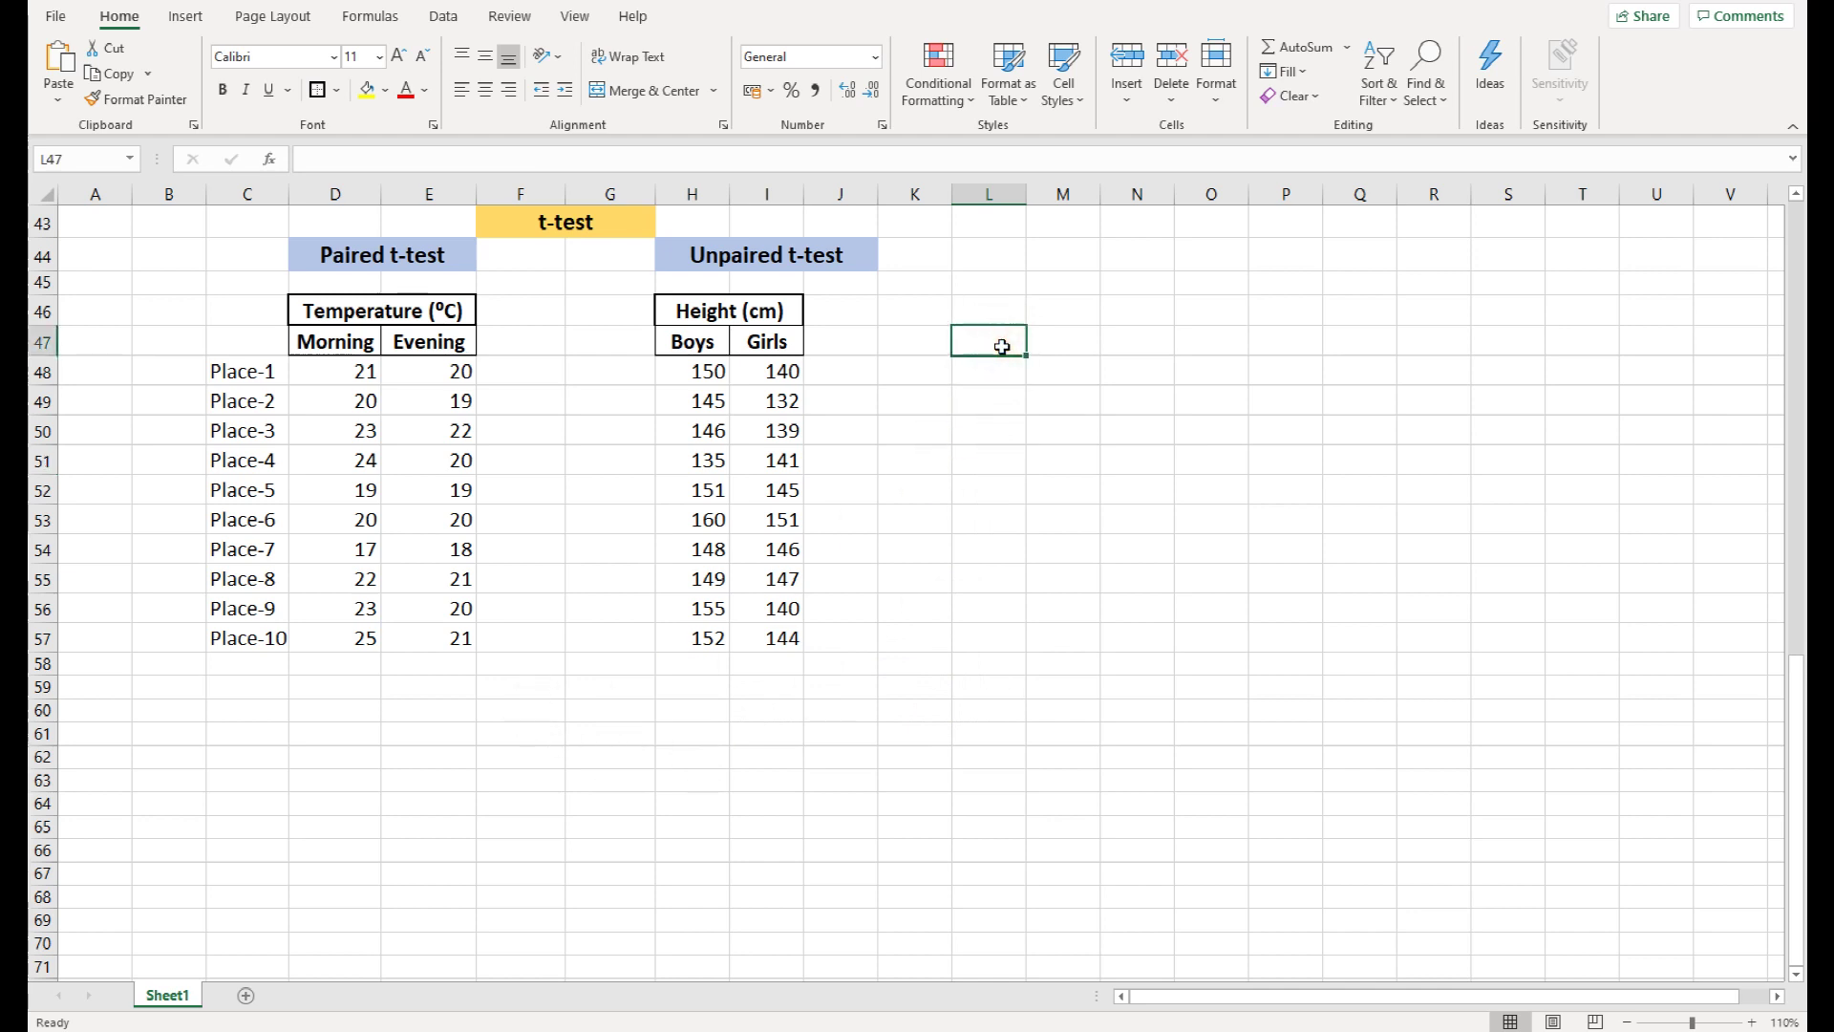
{"action": "type", "text": "p value"}
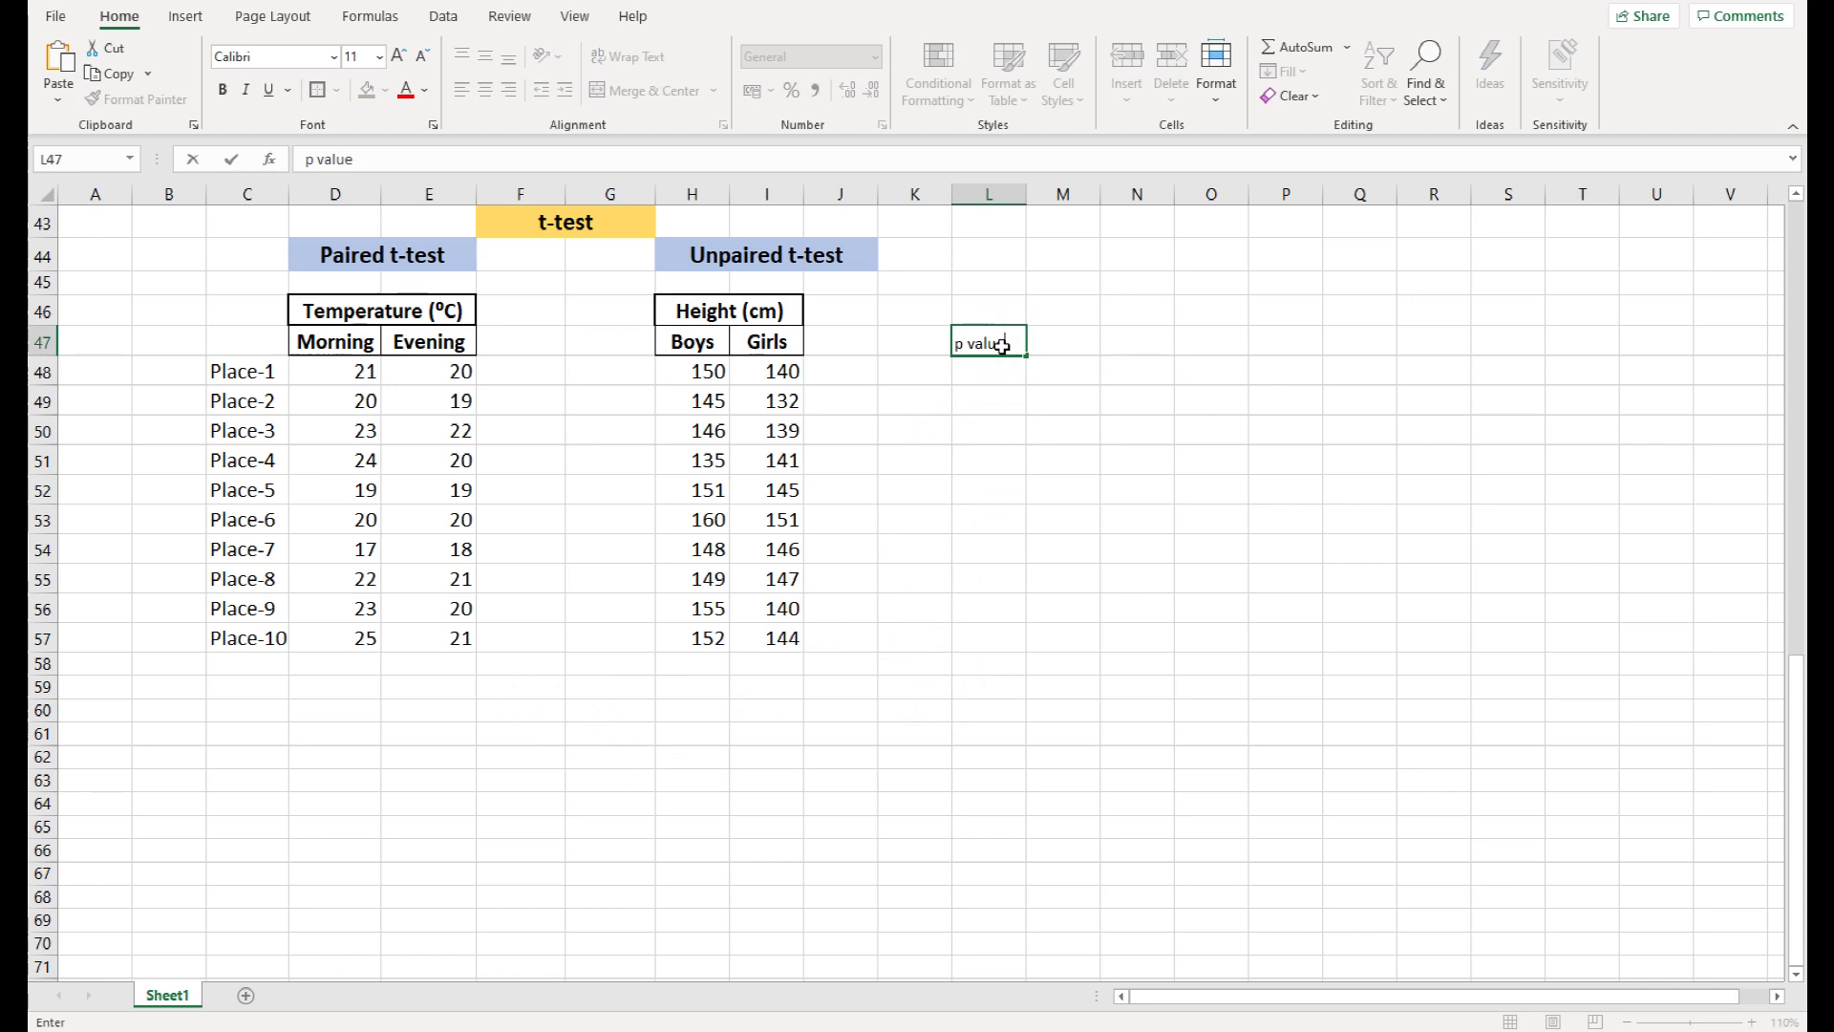
{"action": "key", "text": "Return"}
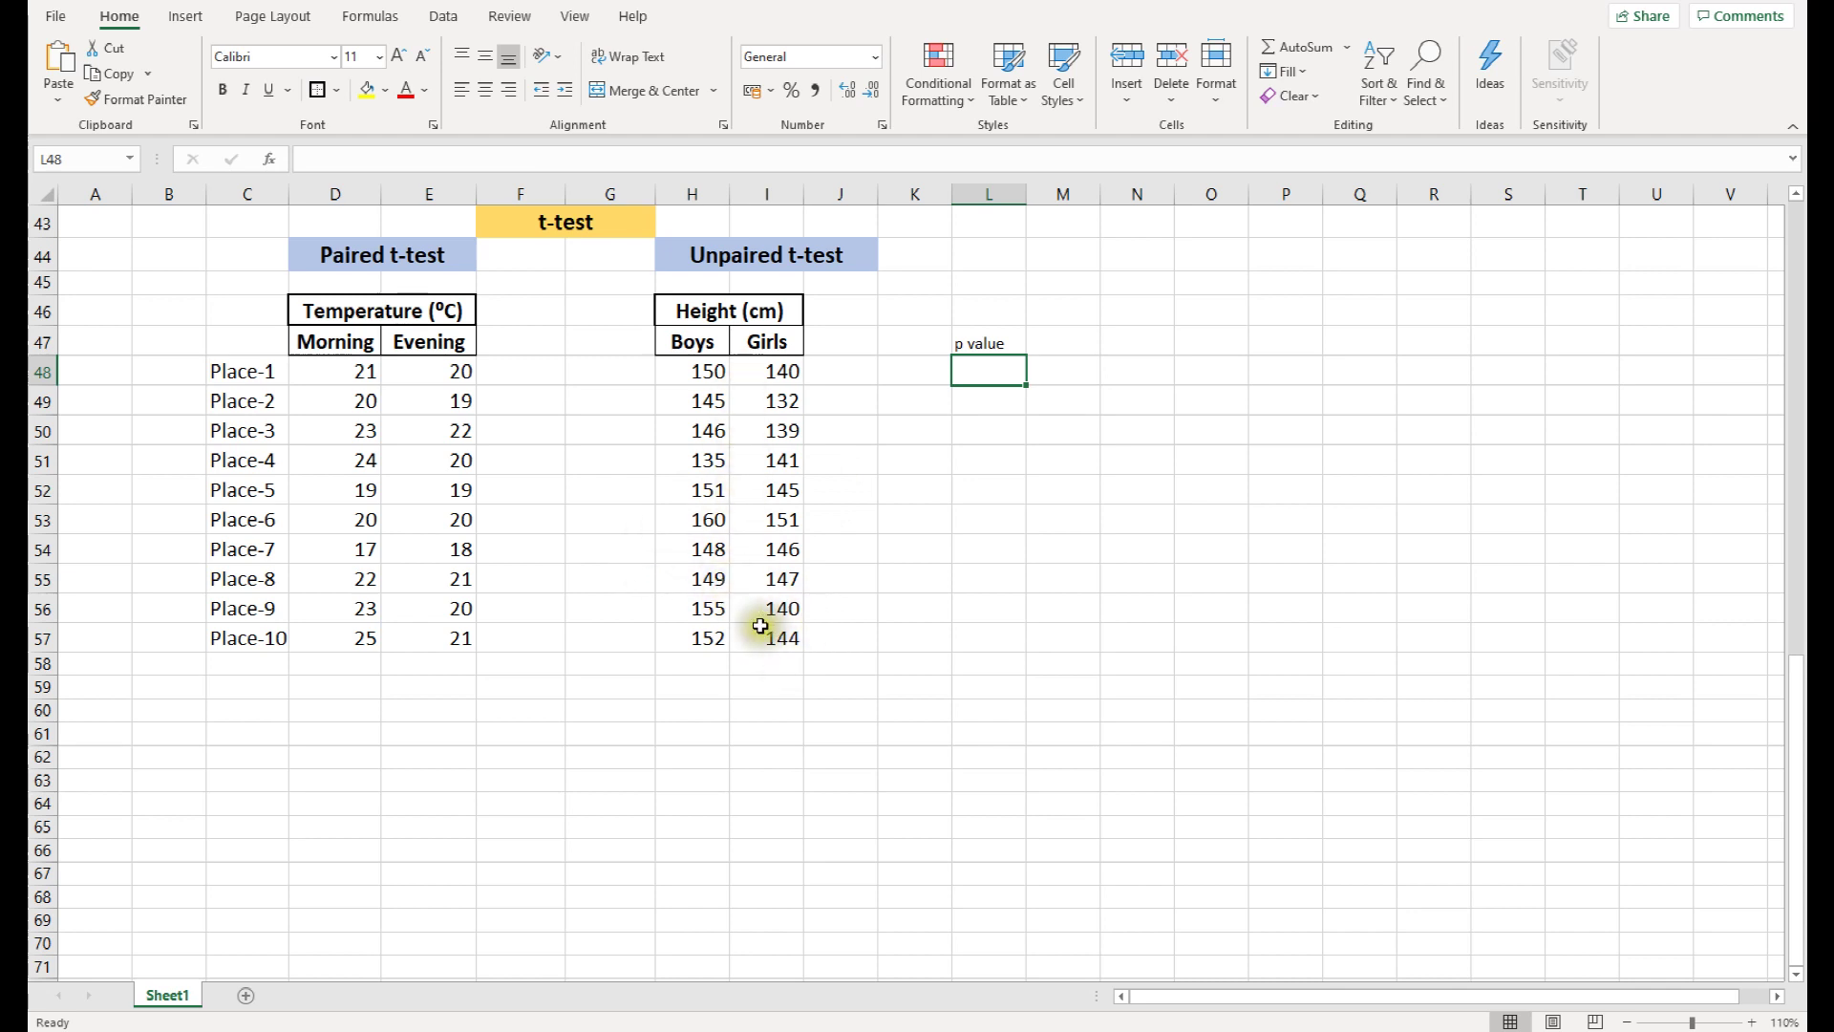
{"action": "left_click", "coordinate": [1078, 342]}
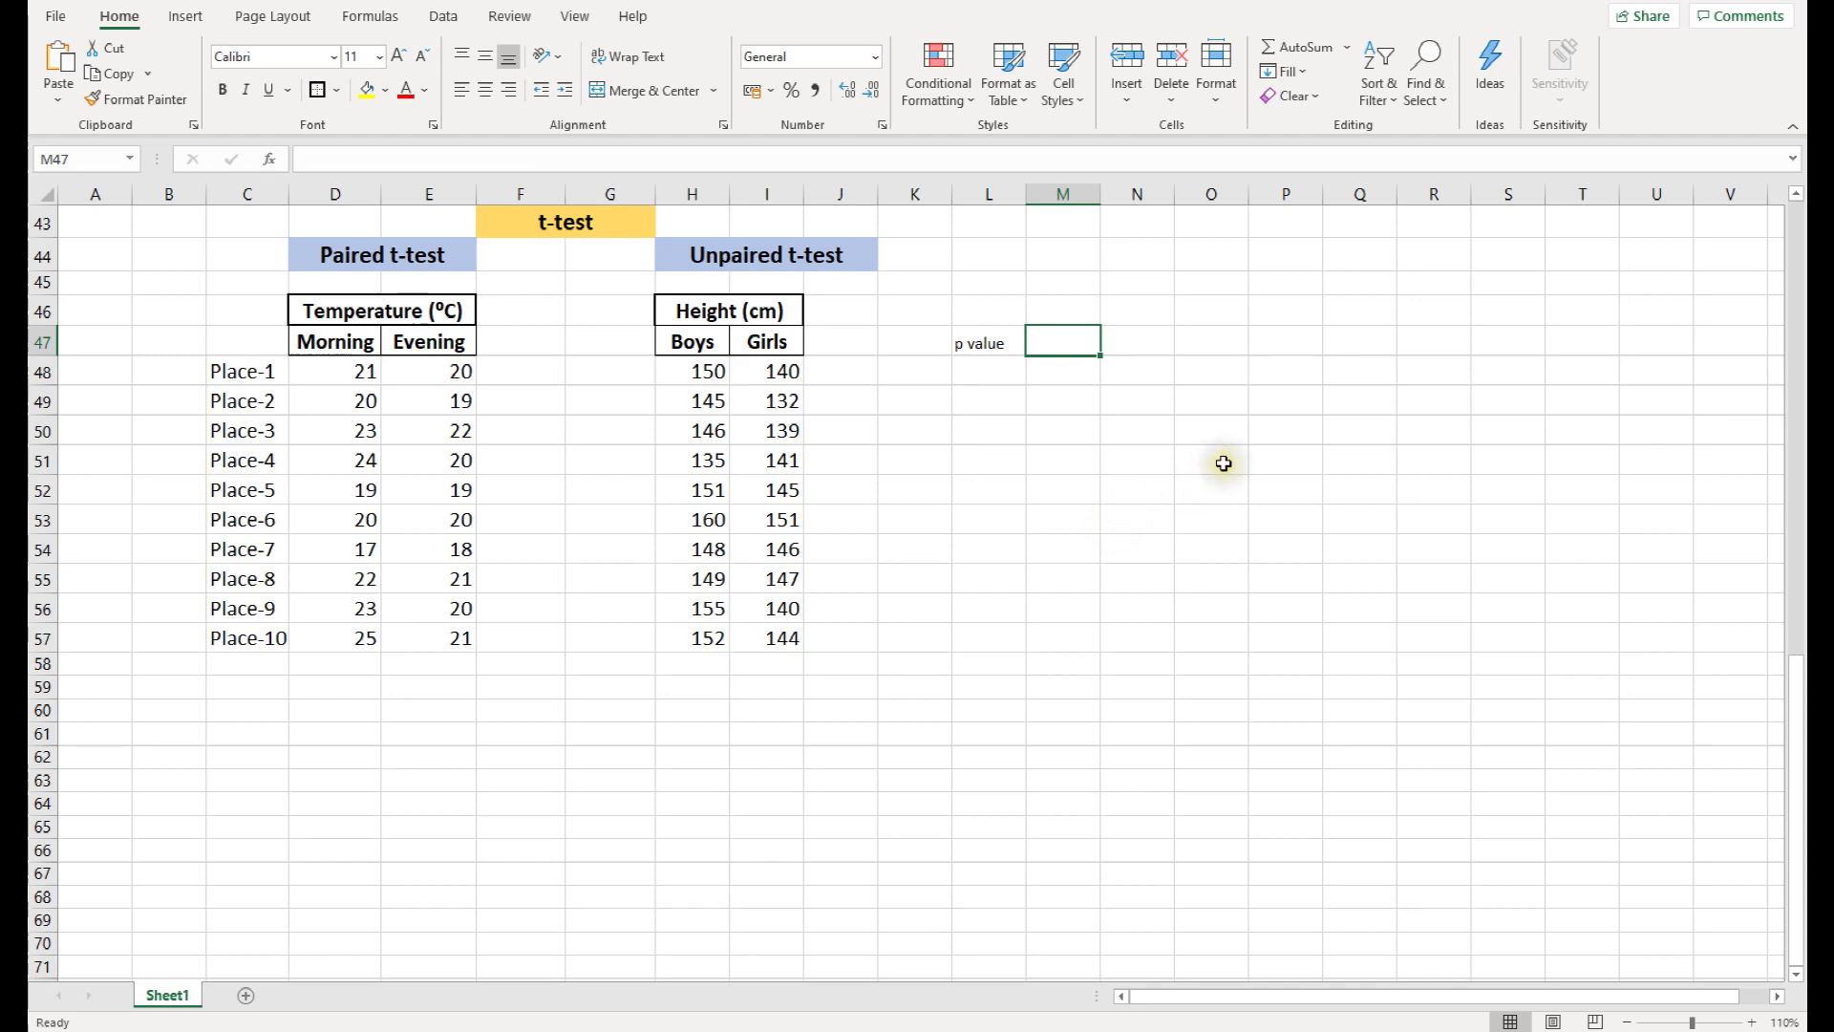
{"action": "type", "text": "0.05"}
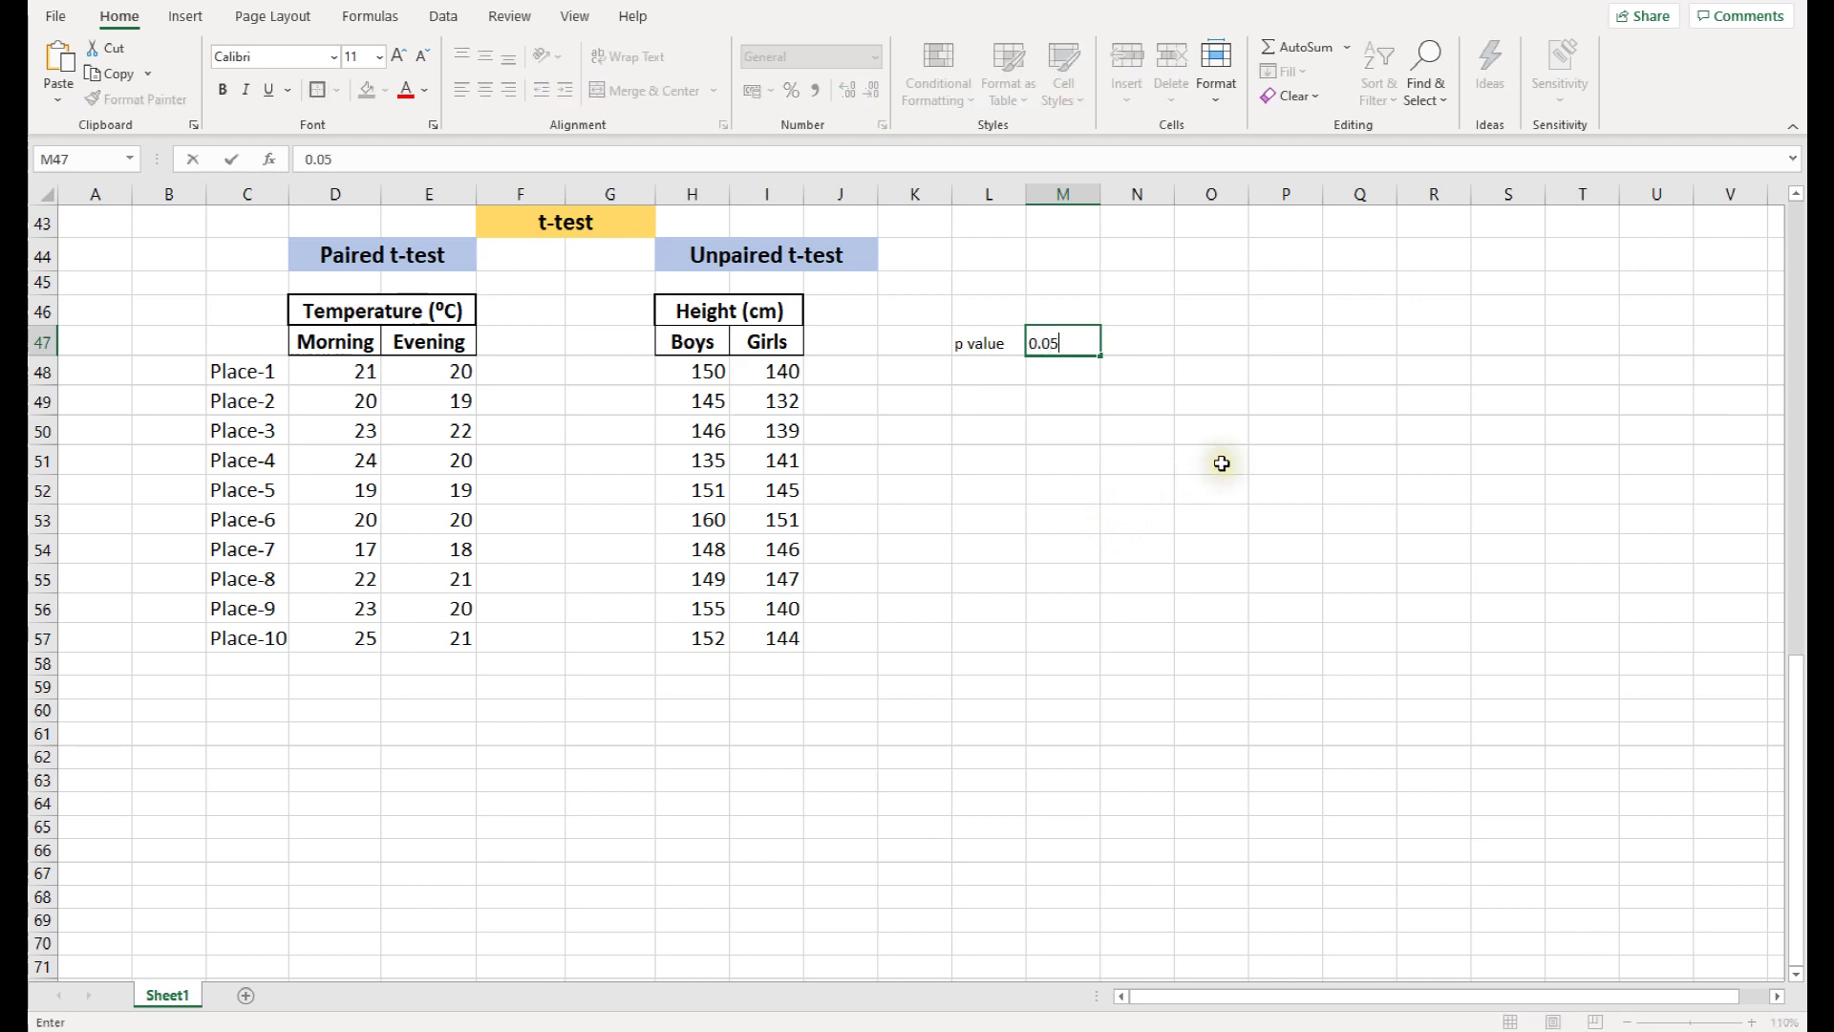
{"action": "key", "text": "Return"}
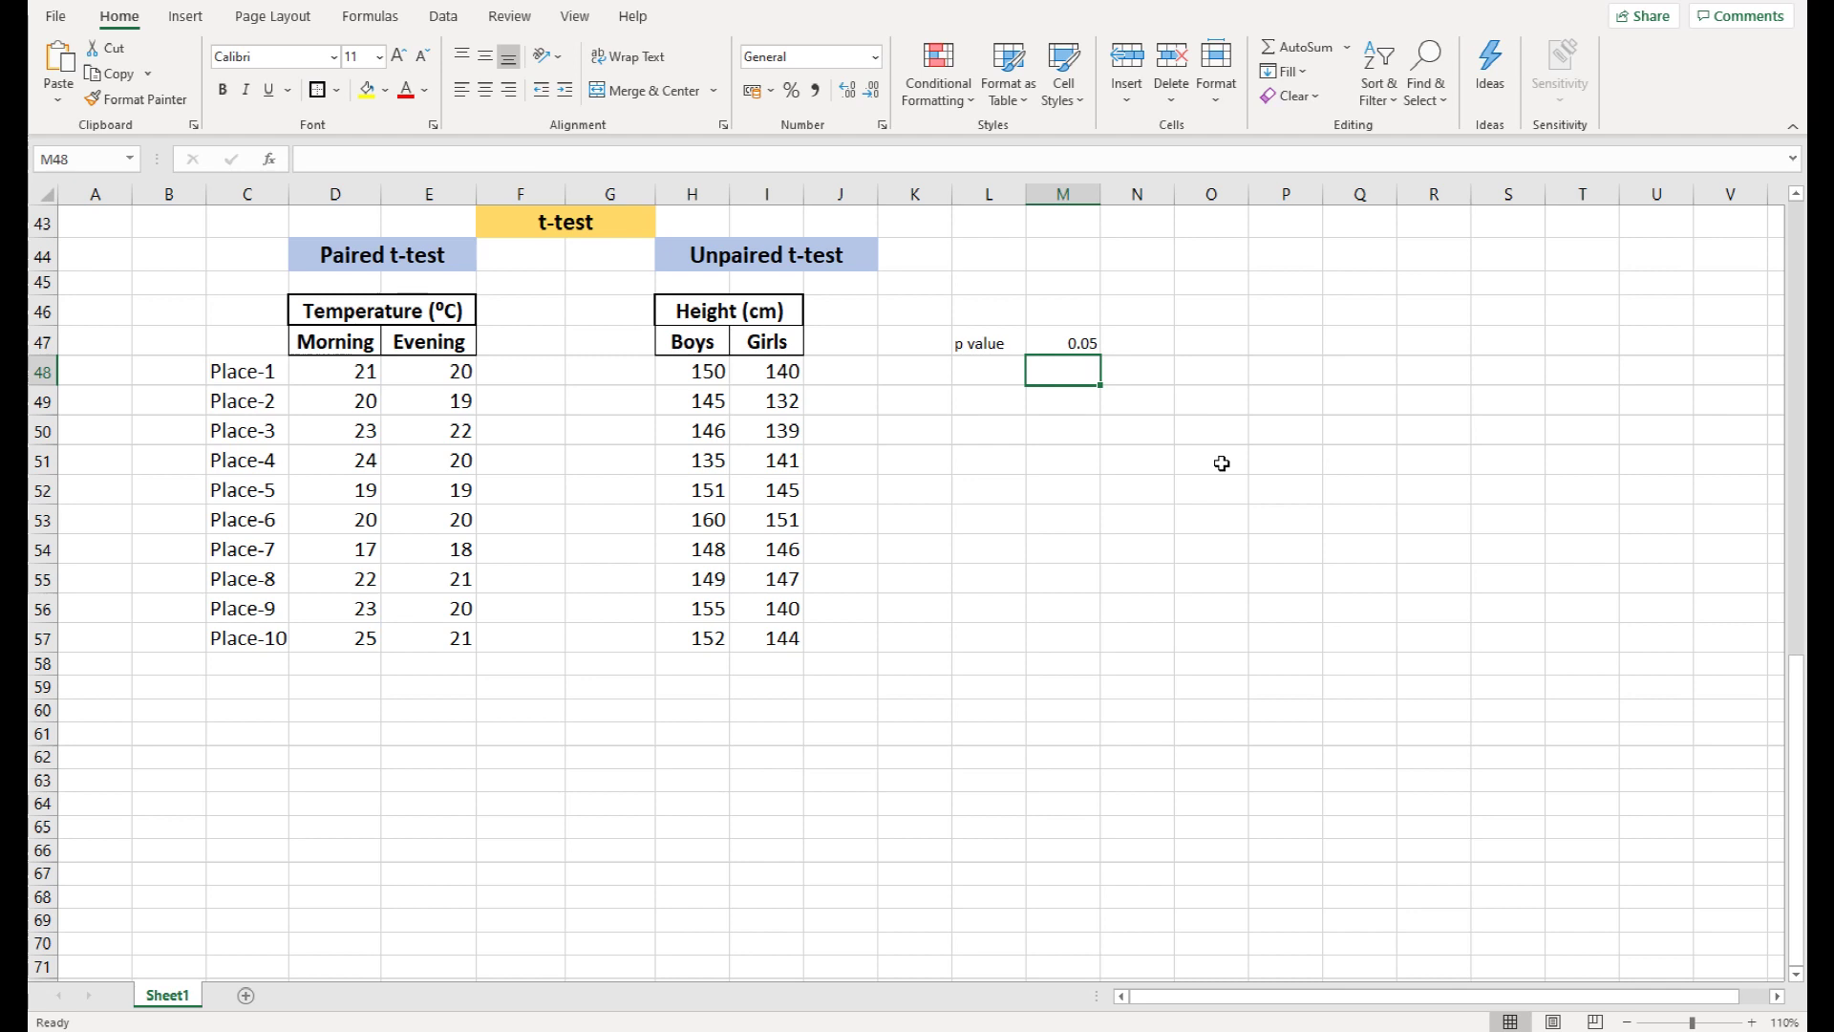
Insert the T.TEST function from the Statistical category into cell N47.
{"action": "left_click", "coordinate": [1144, 339]}
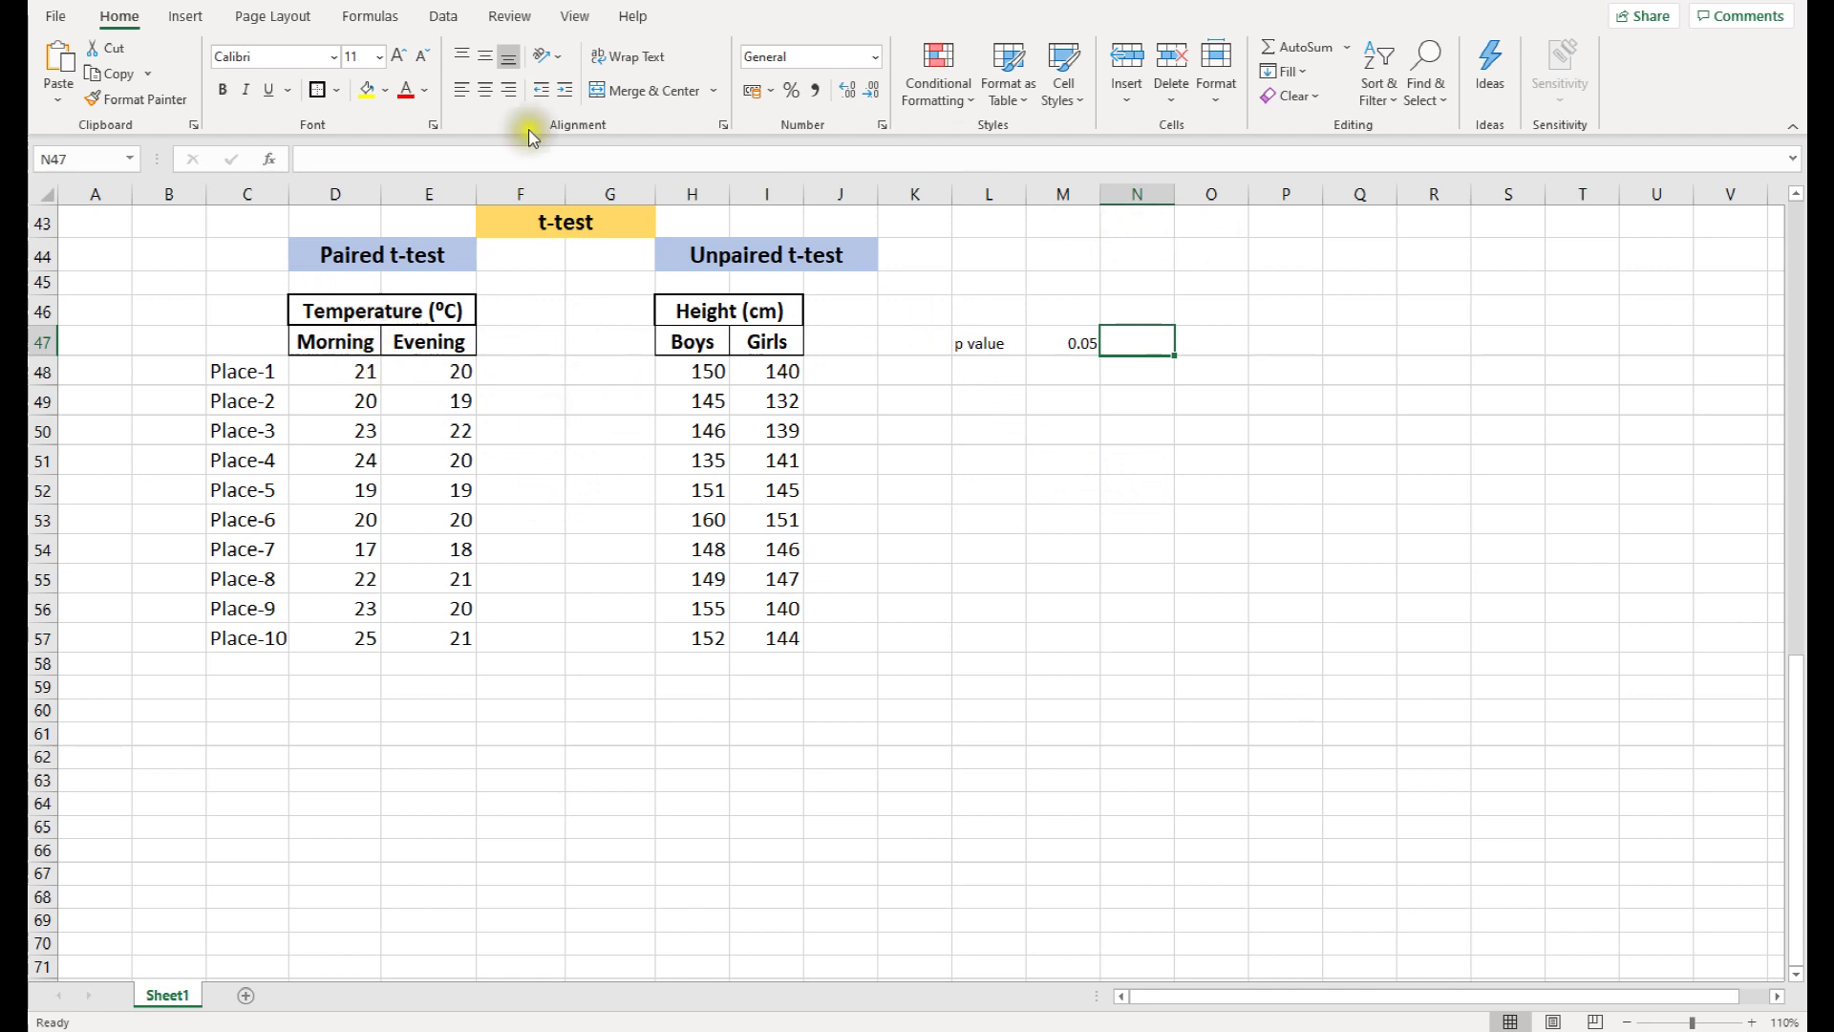
{"action": "left_click", "coordinate": [1347, 49]}
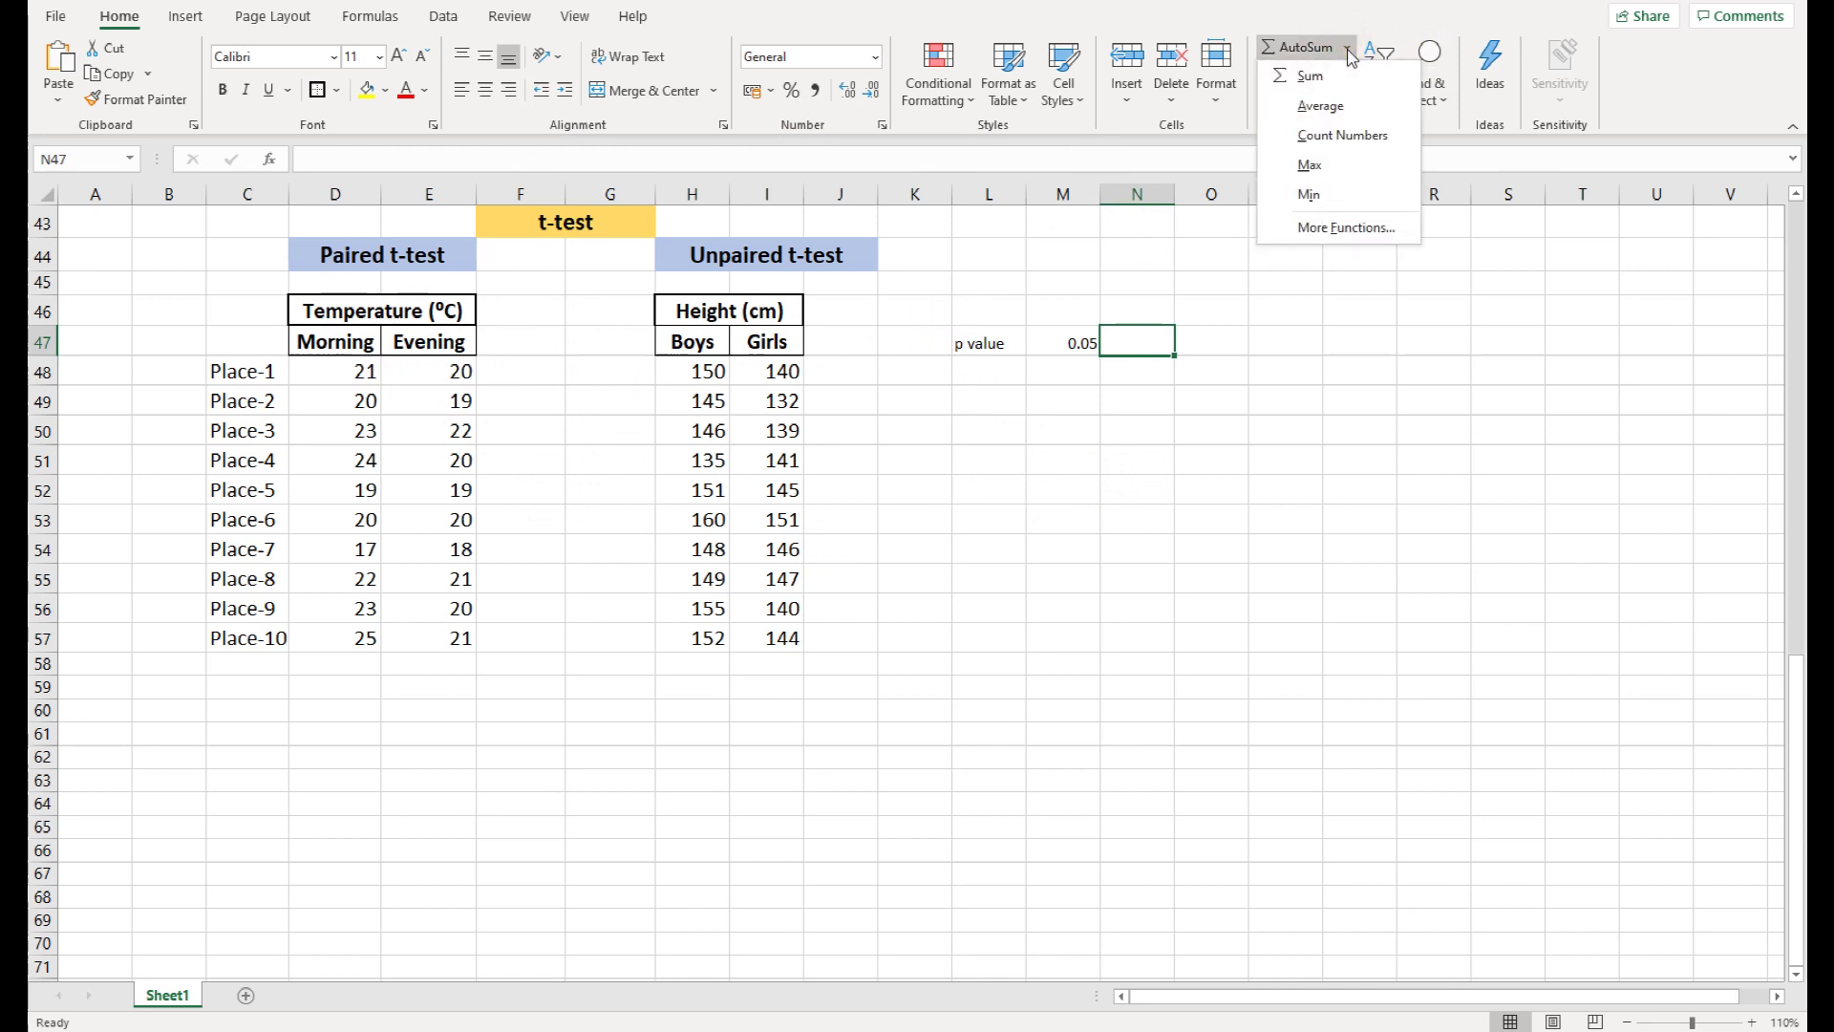
{"action": "left_click", "coordinate": [1360, 227]}
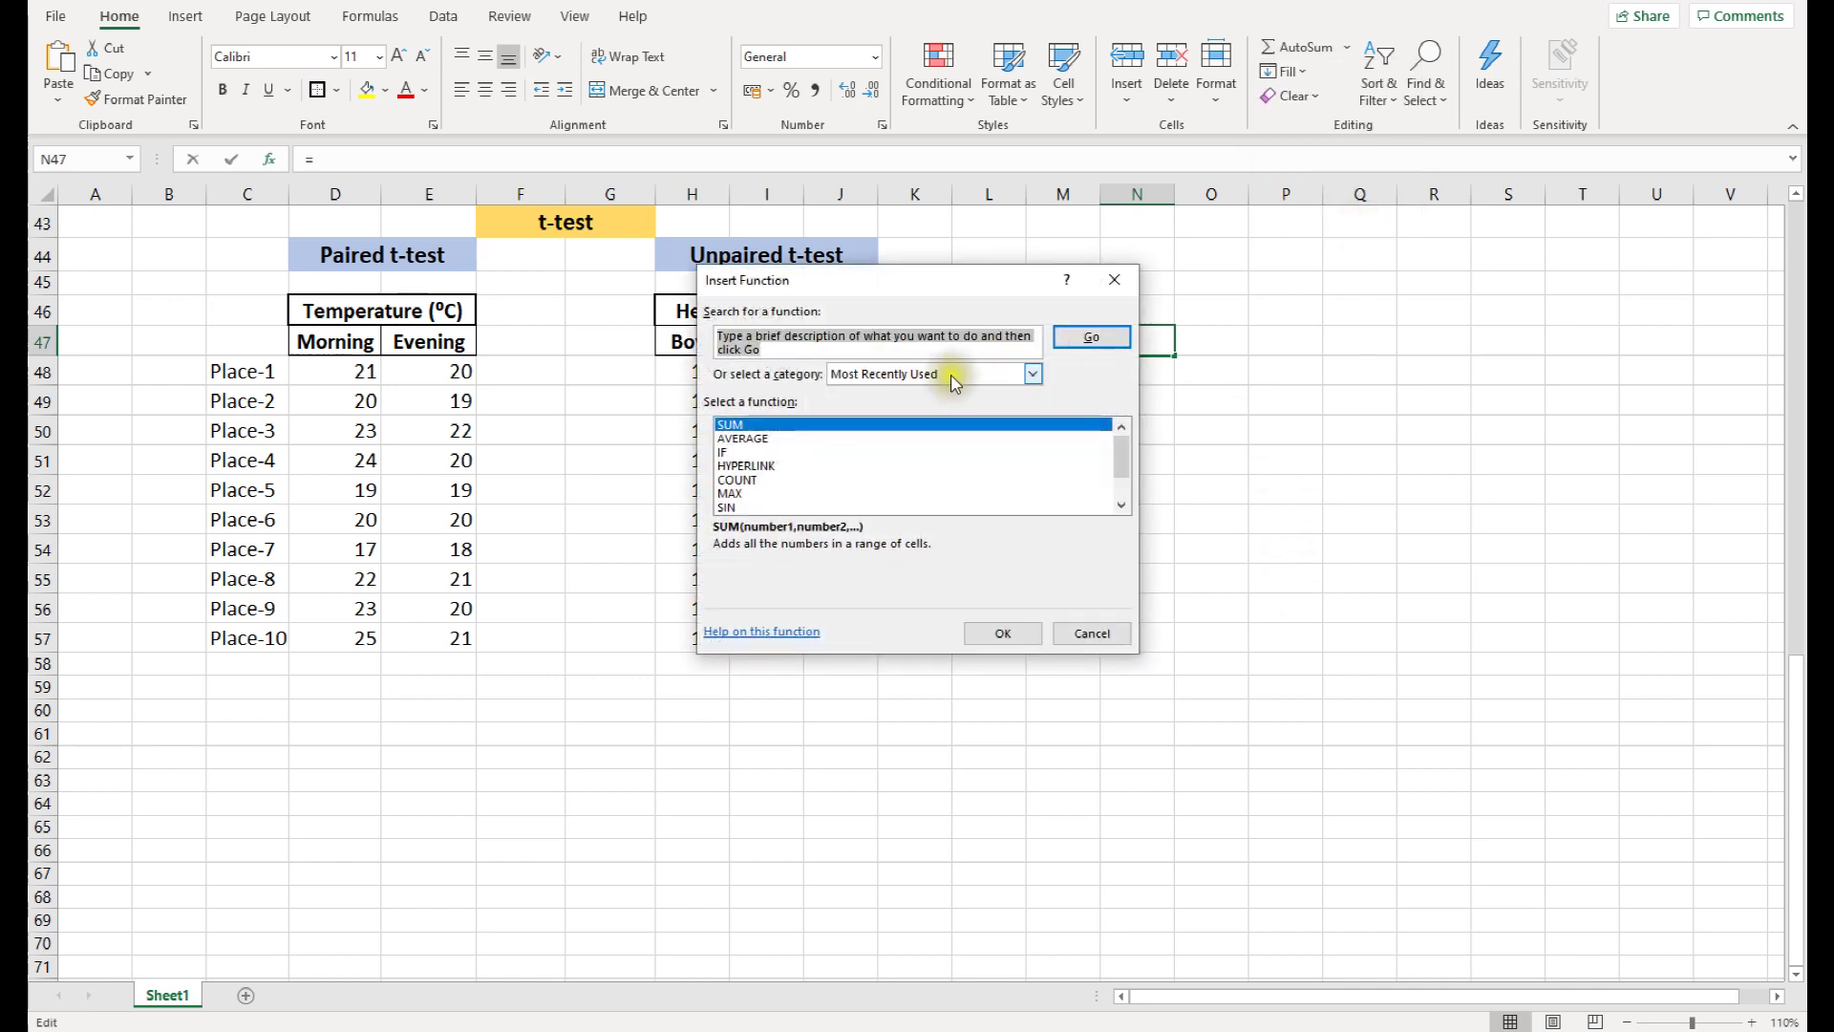
{"action": "left_click", "coordinate": [984, 373]}
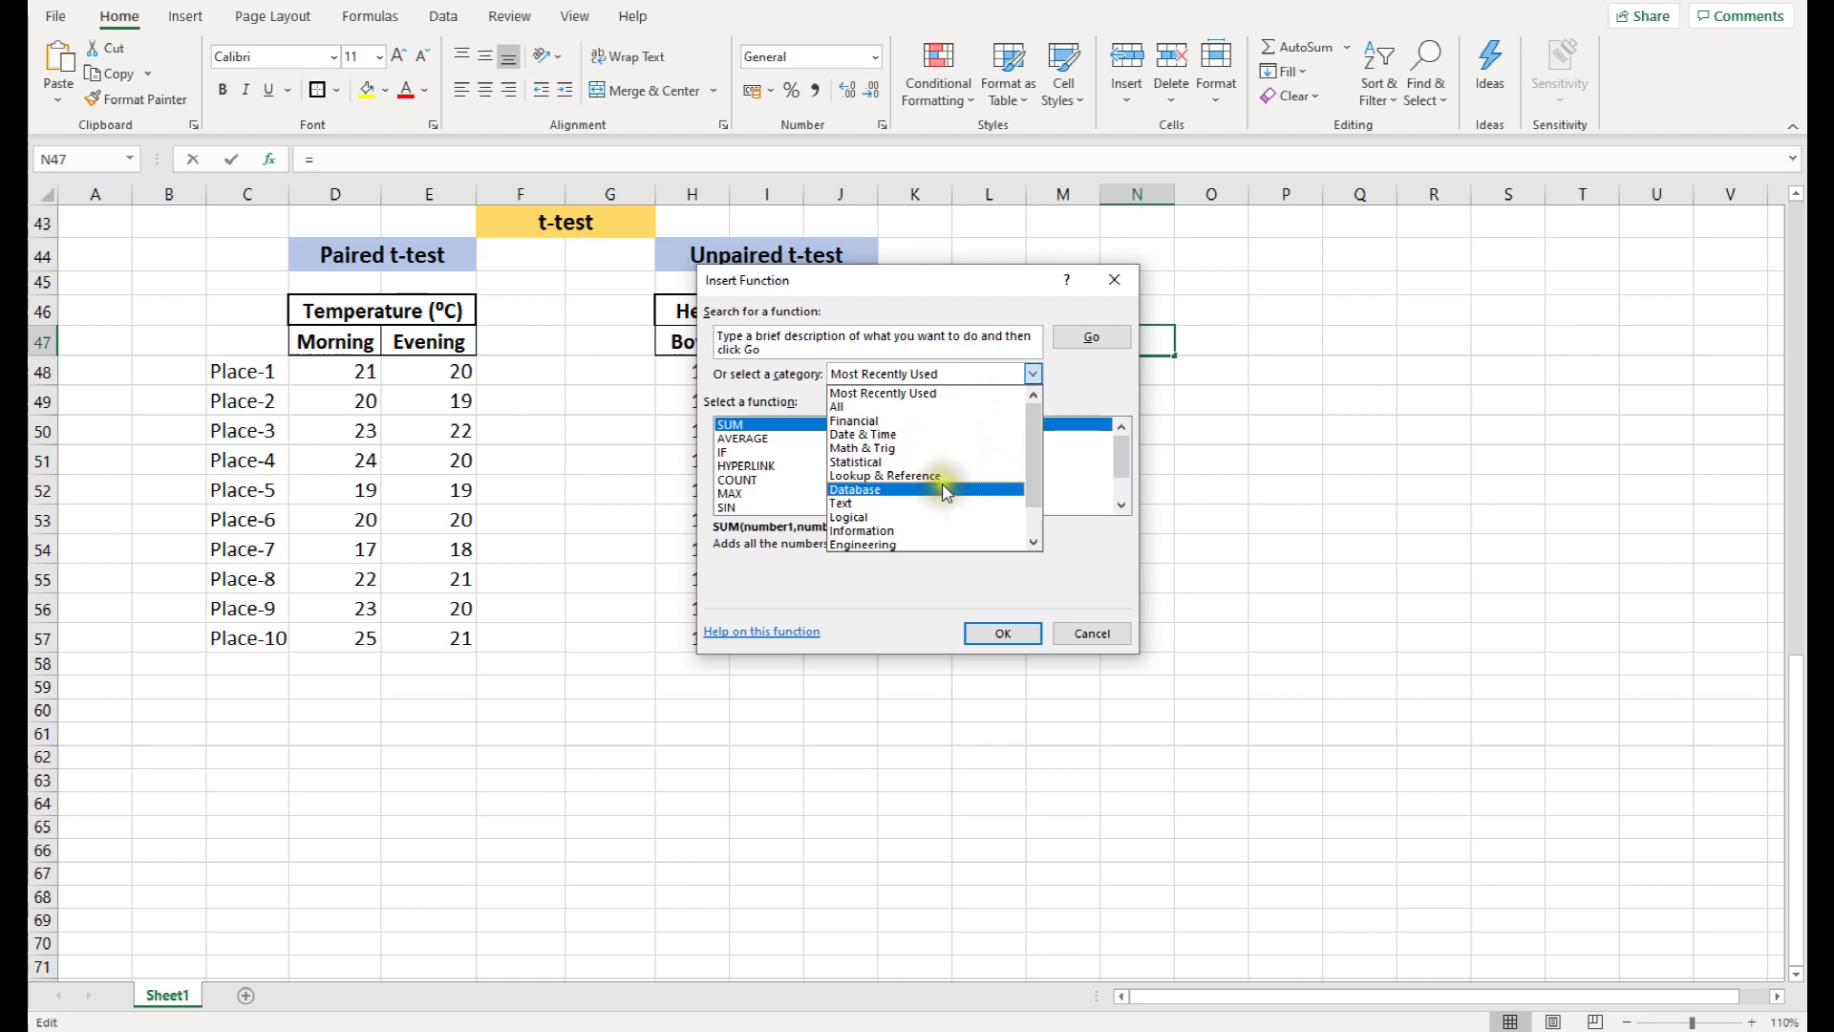
{"action": "left_click", "coordinate": [929, 463]}
{"action": "left_click_drag", "start_coordinate": [1121, 445], "coordinate": [1125, 489]}
{"action": "left_click", "coordinate": [763, 438]}
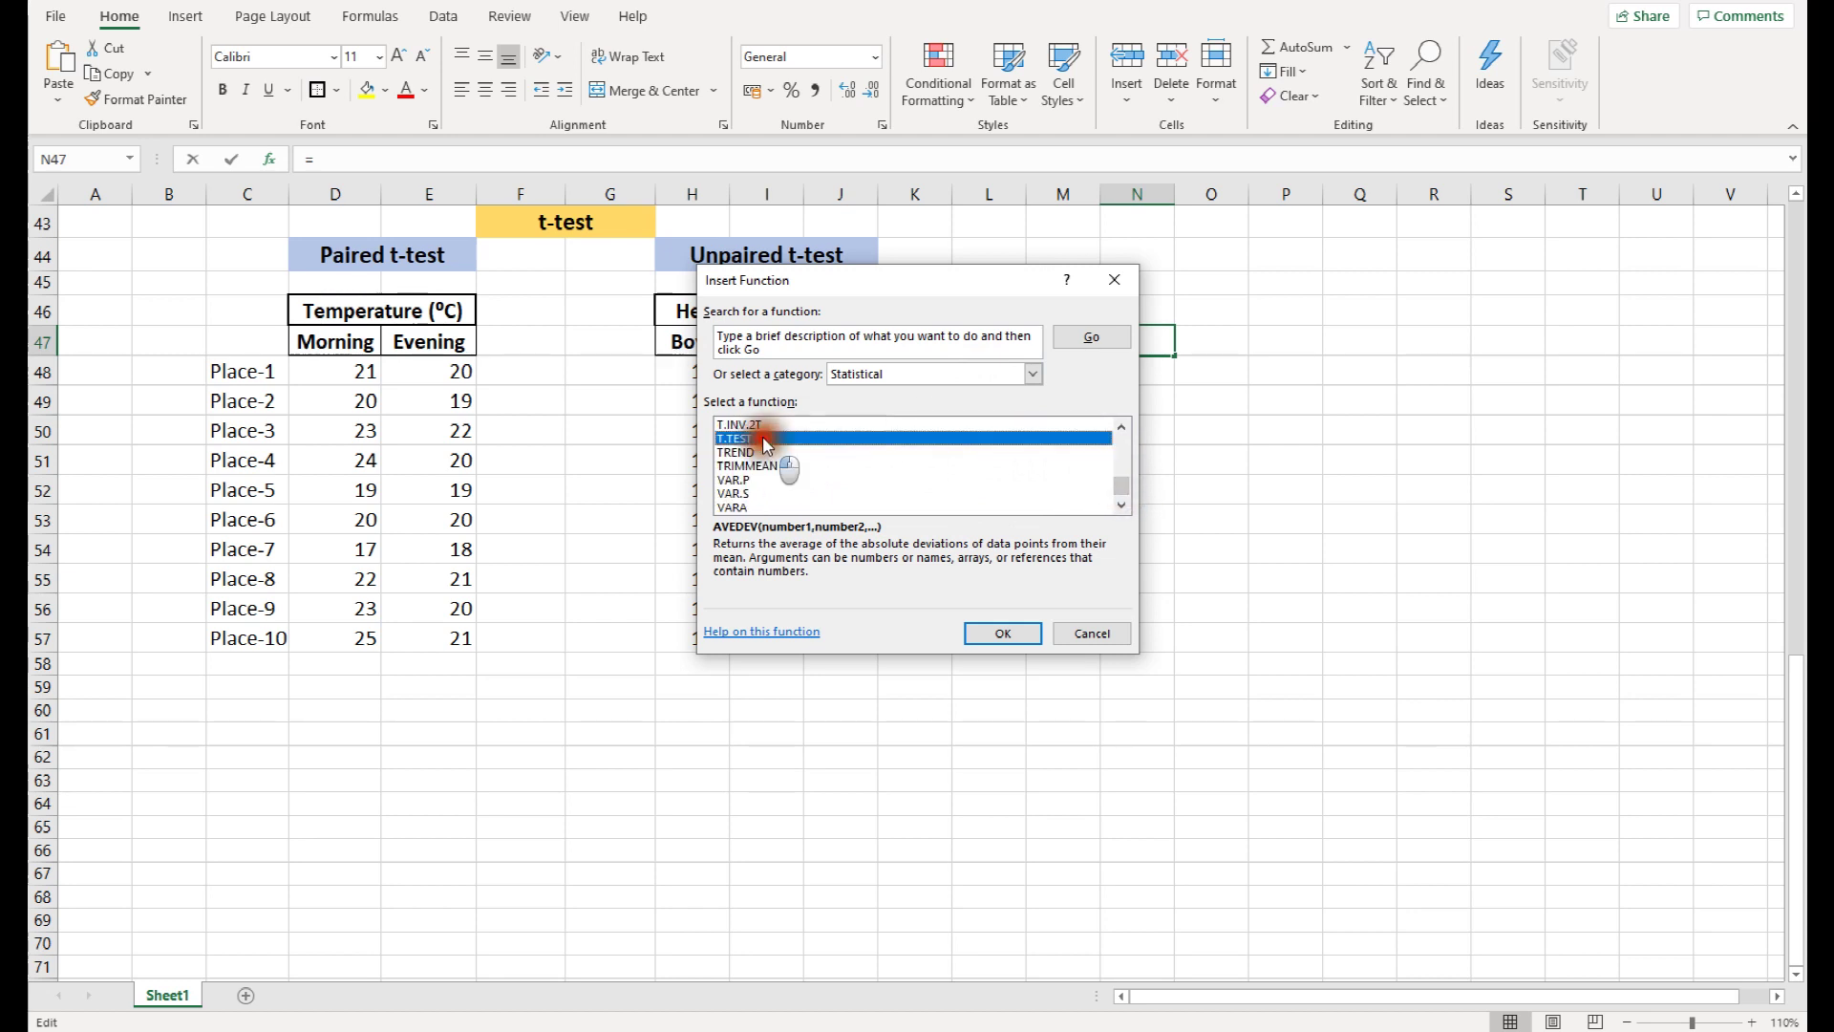
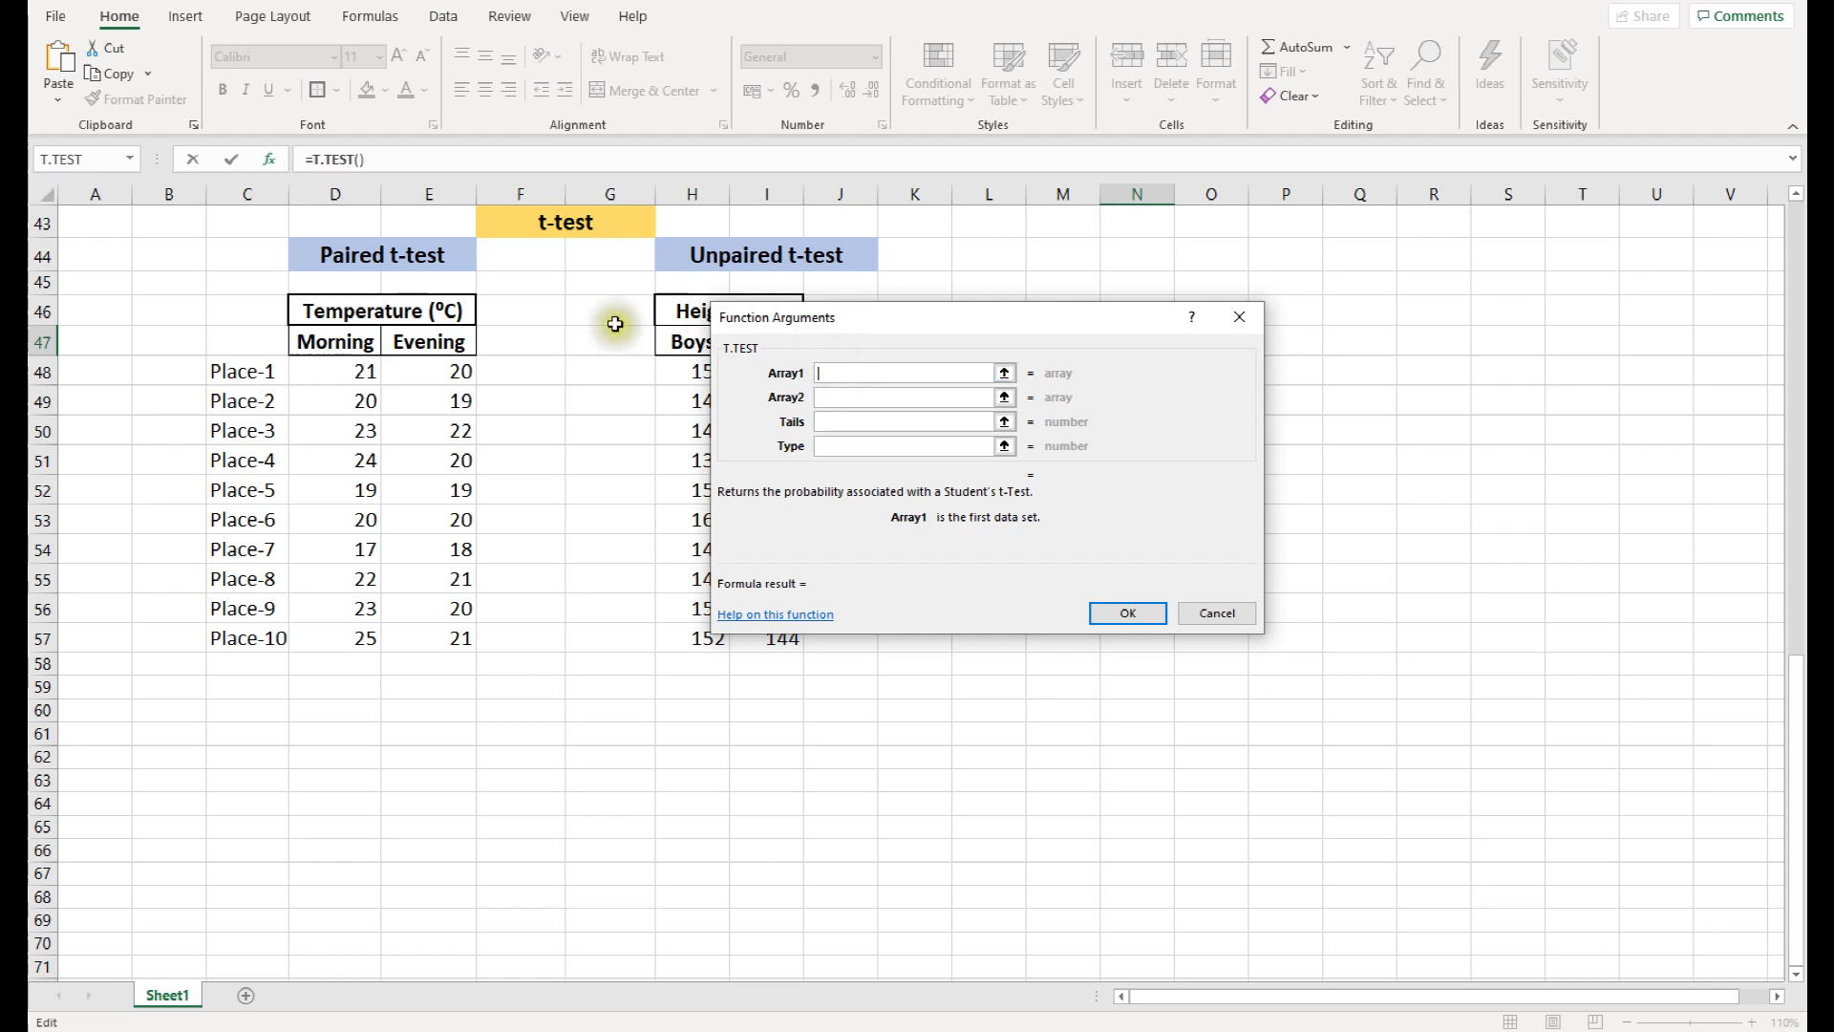
Set the T.TEST arrays to the morning temperatures D48:D57 and the evening temperatures E48:E57.
{"action": "left_click", "coordinate": [347, 370]}
{"action": "left_click_drag", "start_coordinate": [347, 371], "coordinate": [344, 637]}
{"action": "left_click", "coordinate": [877, 397]}
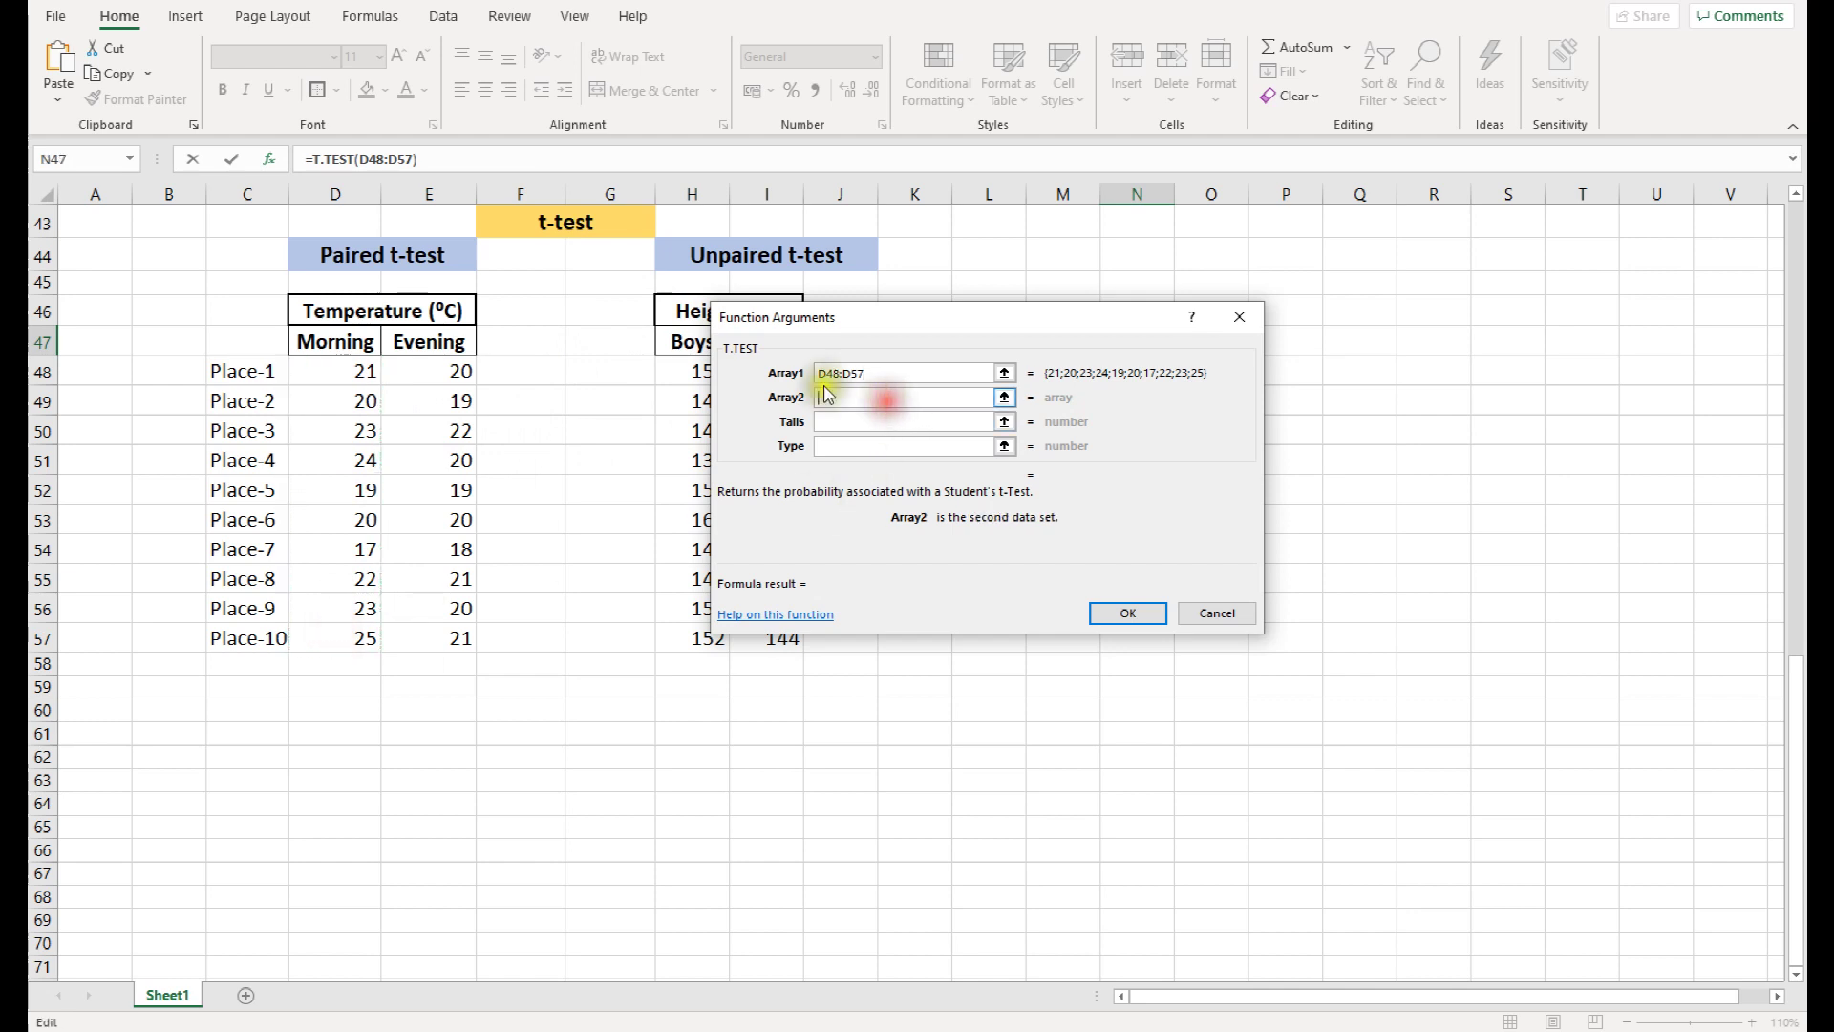
{"action": "left_click_drag", "start_coordinate": [437, 372], "coordinate": [447, 638]}
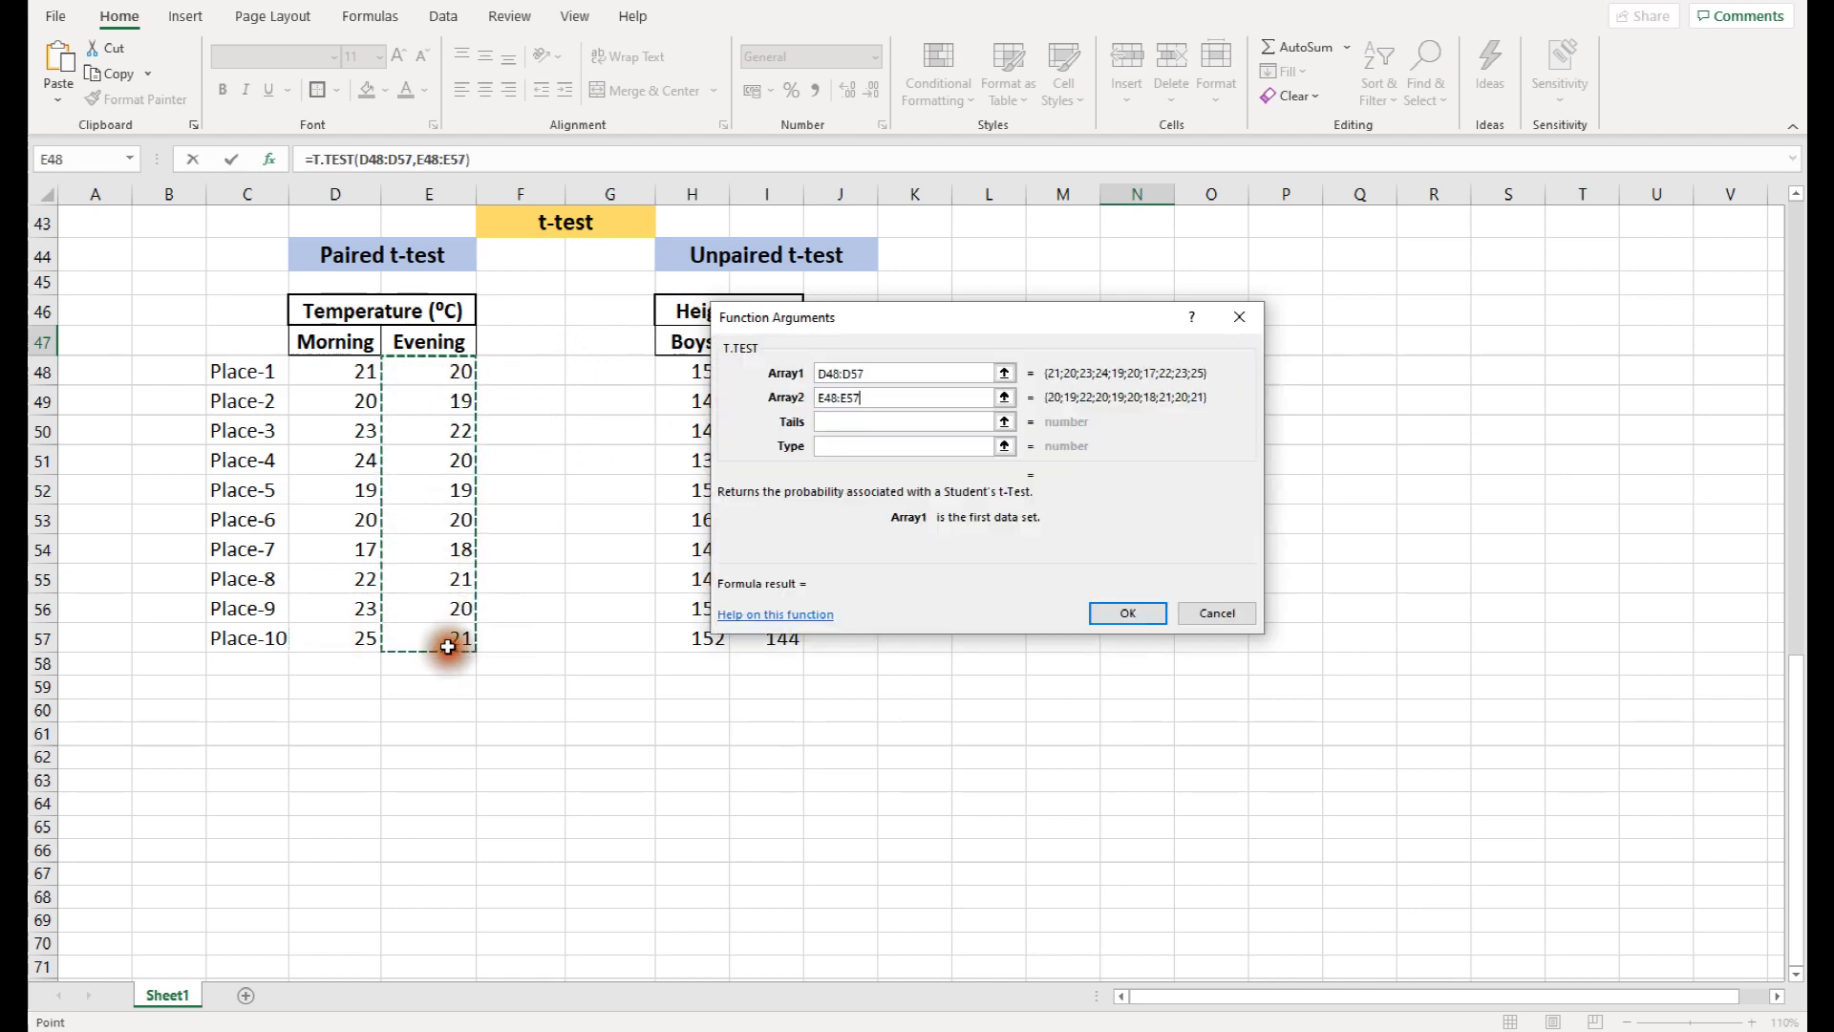
Set Tails to 2 and Type to 1 for a two-tailed paired test, and complete the formula.
{"action": "left_click", "coordinate": [909, 421]}
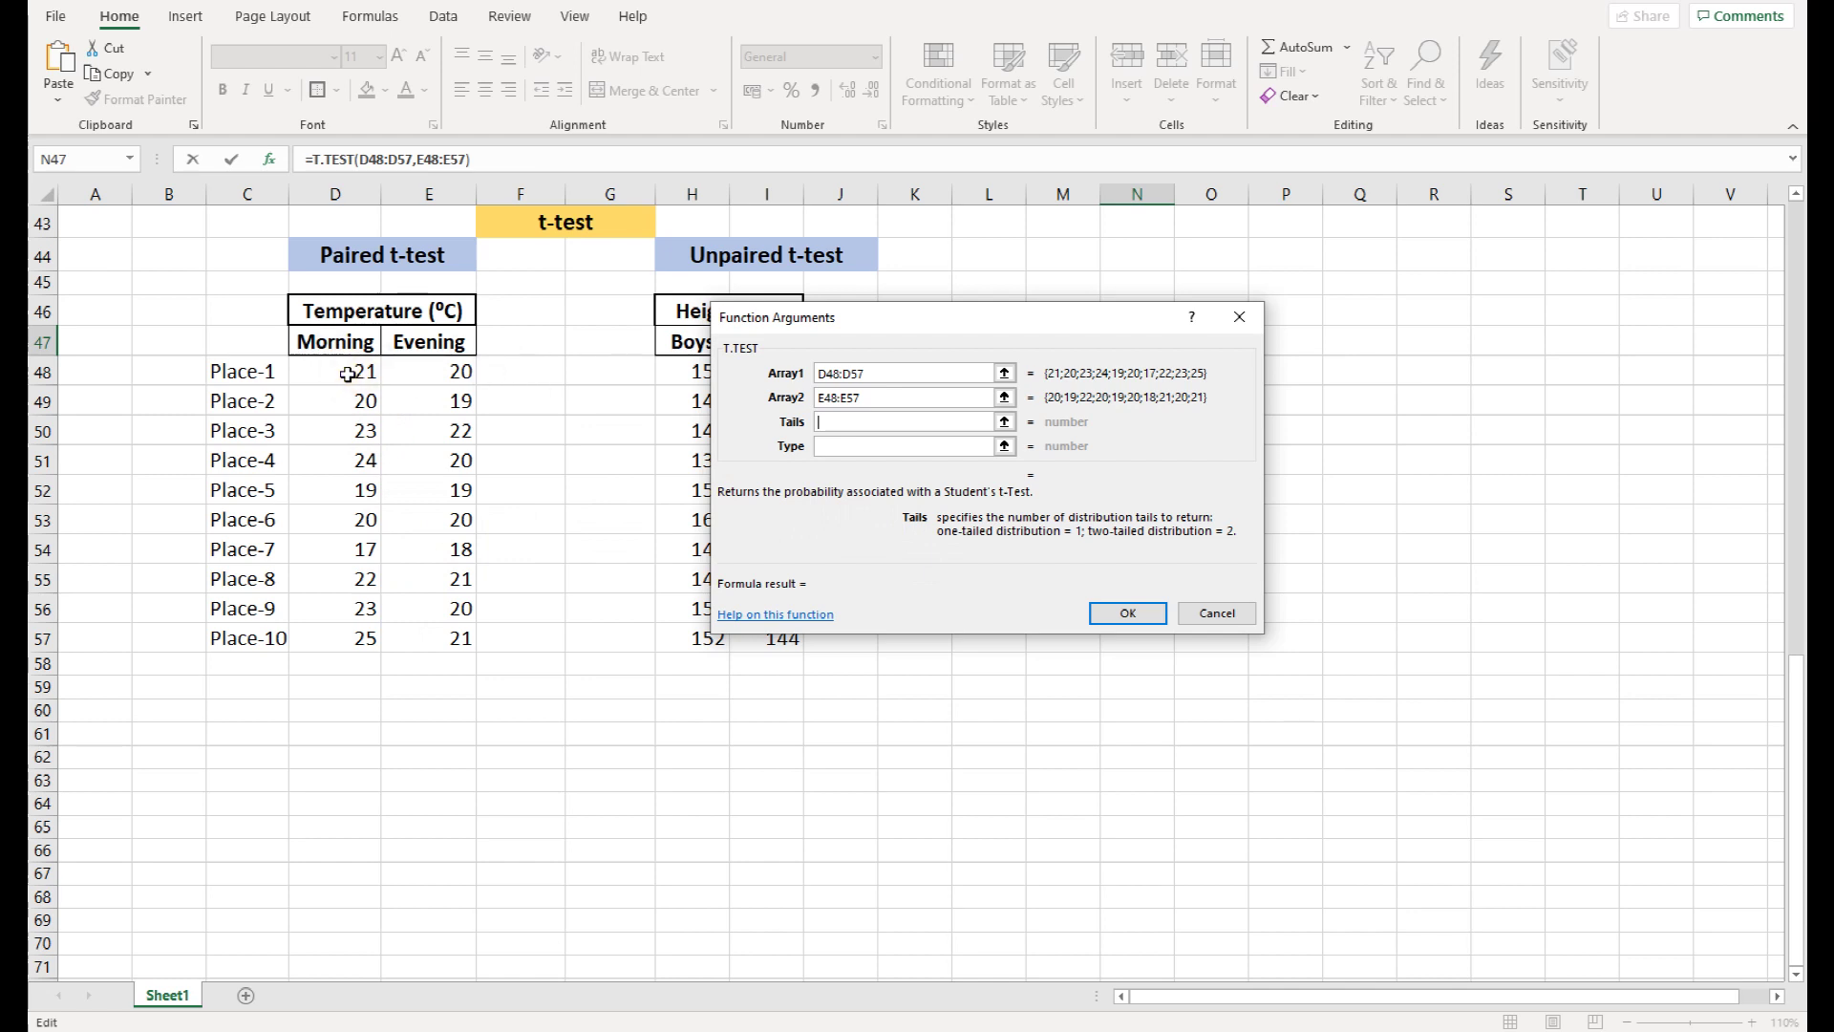
{"action": "left_click", "coordinate": [888, 422]}
{"action": "left_click", "coordinate": [881, 446]}
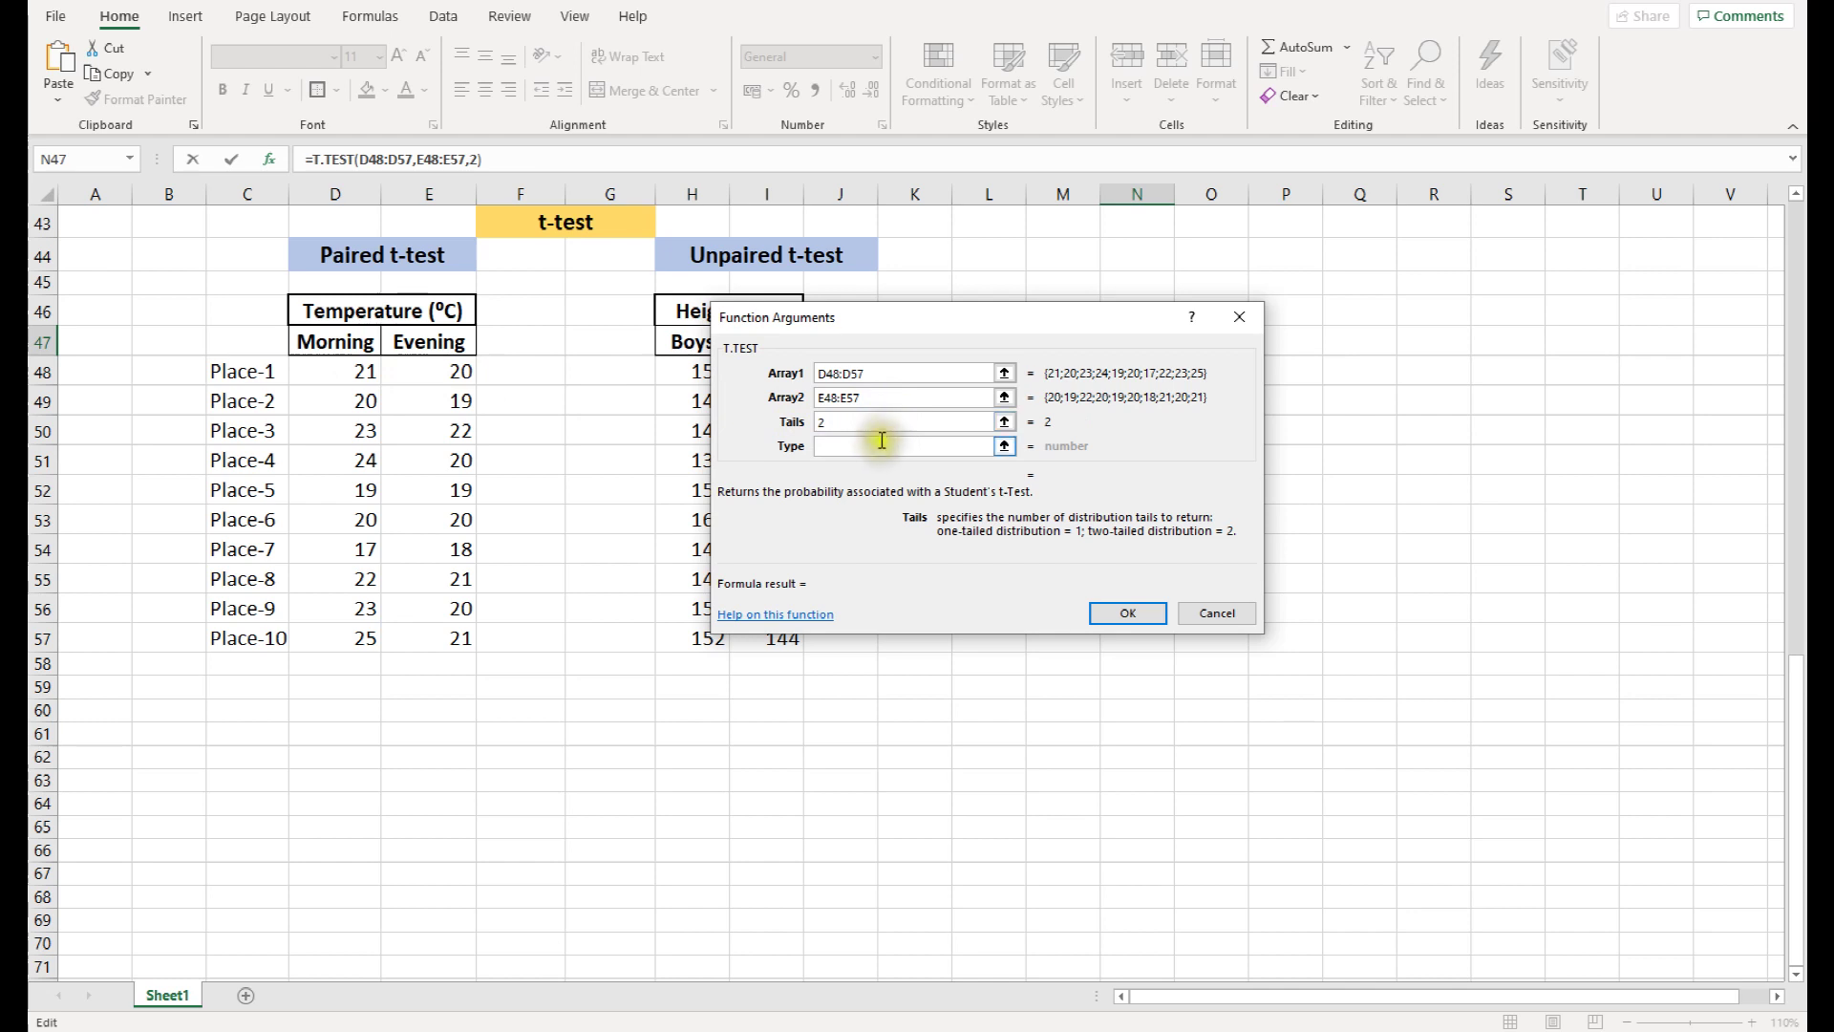
{"action": "left_click", "coordinate": [881, 449]}
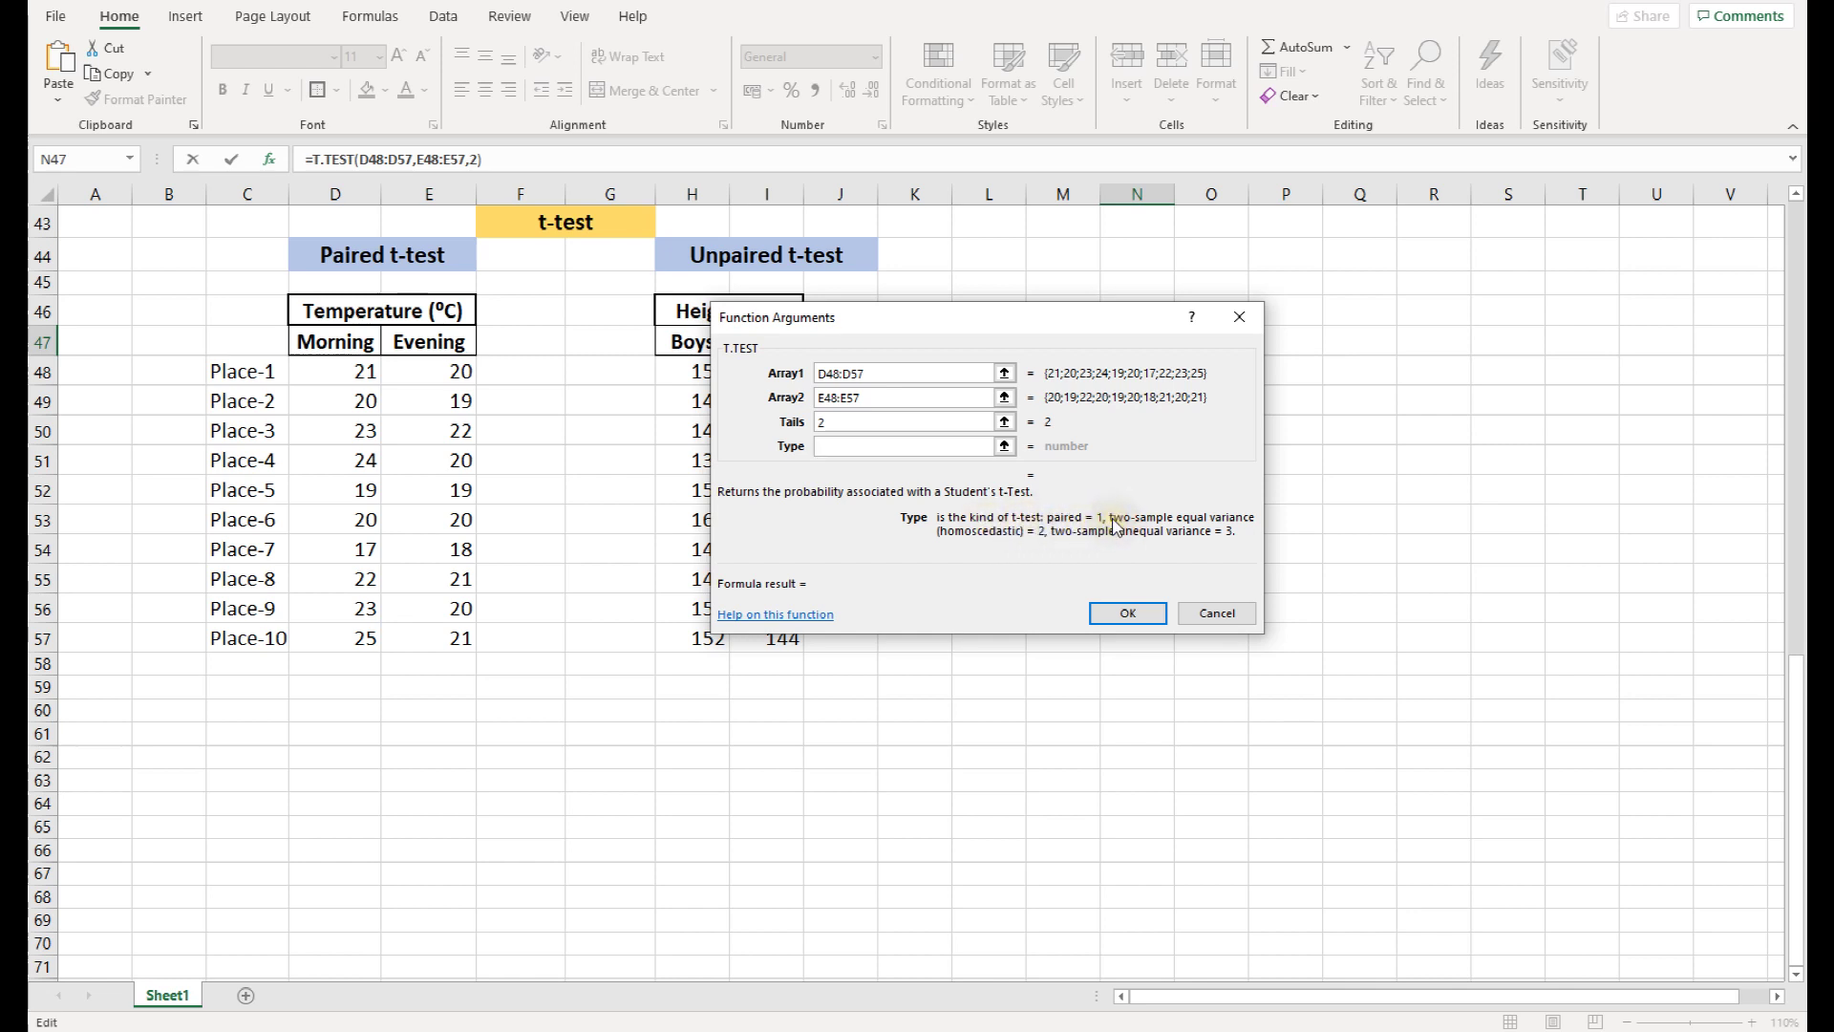
{"action": "left_click", "coordinate": [872, 446]}
{"action": "type", "text": "1"}
{"action": "left_click", "coordinate": [1137, 611]}
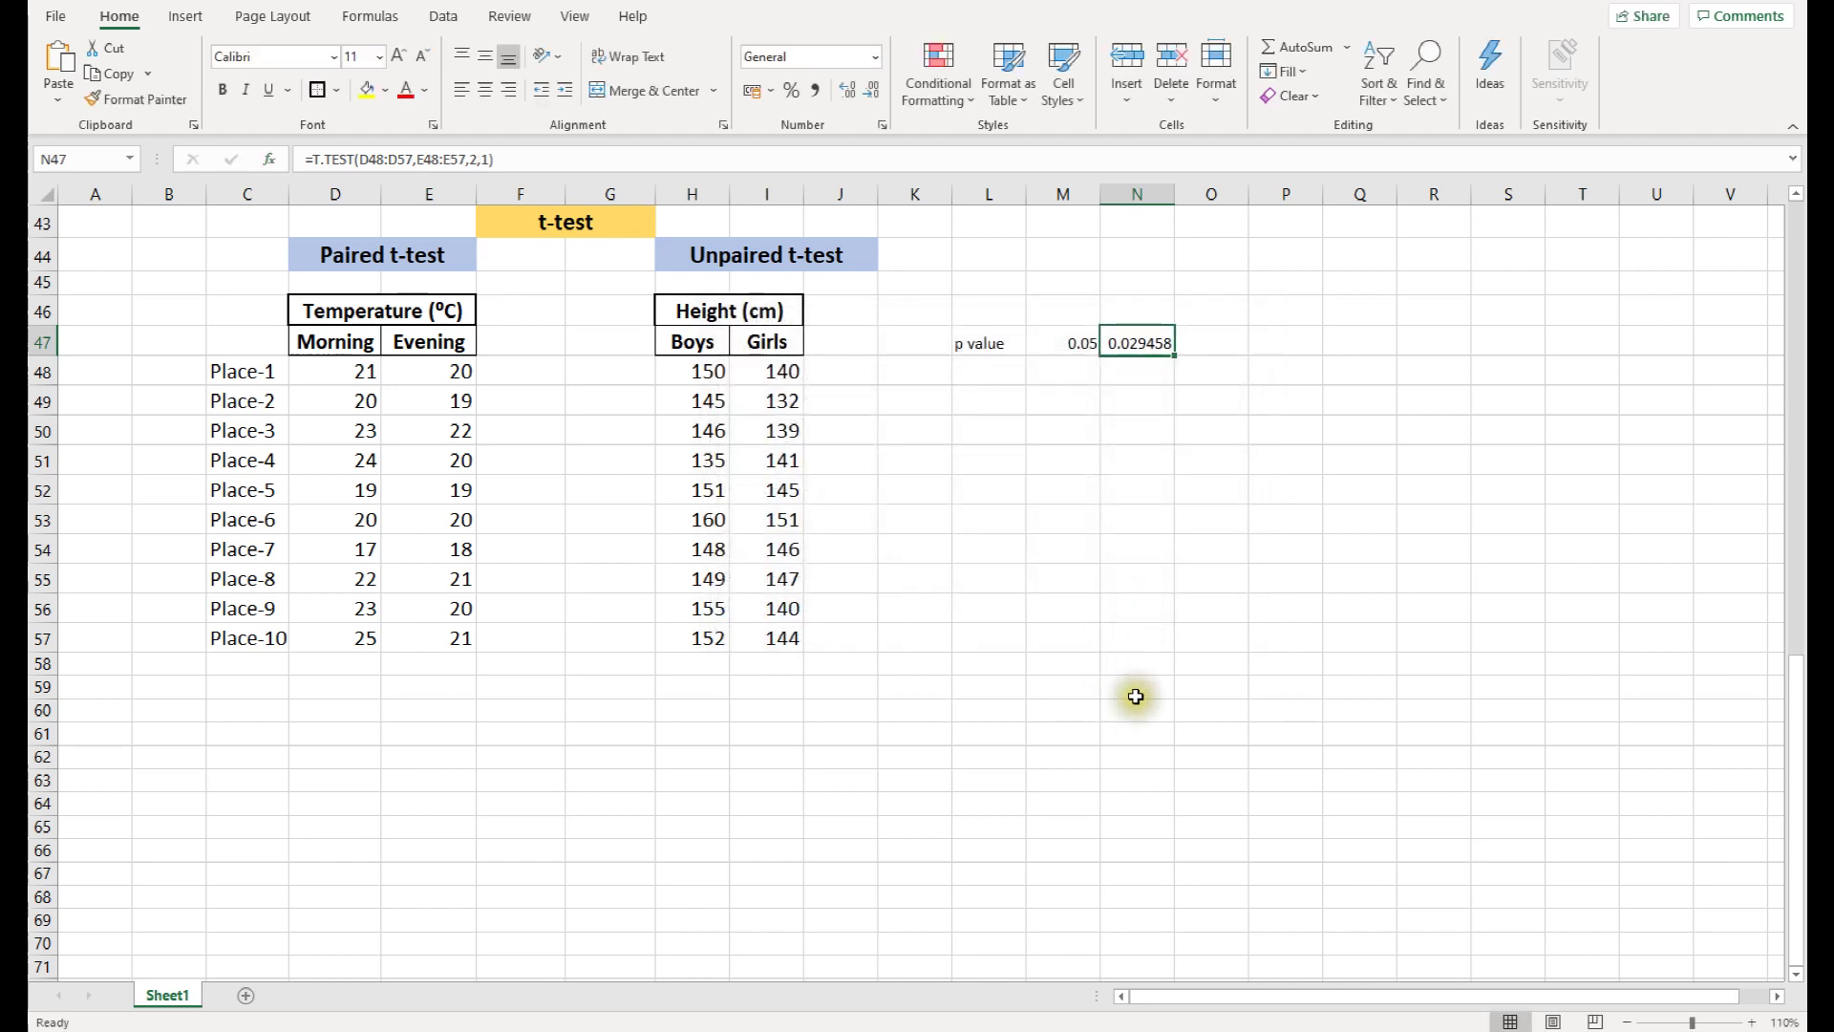
Clear the 0.05 threshold from cell M47 and move the paired t-test formula from N47 into it.
{"action": "left_click", "coordinate": [1059, 344]}
{"action": "key", "text": "Delete"}
{"action": "left_click", "coordinate": [1140, 336]}
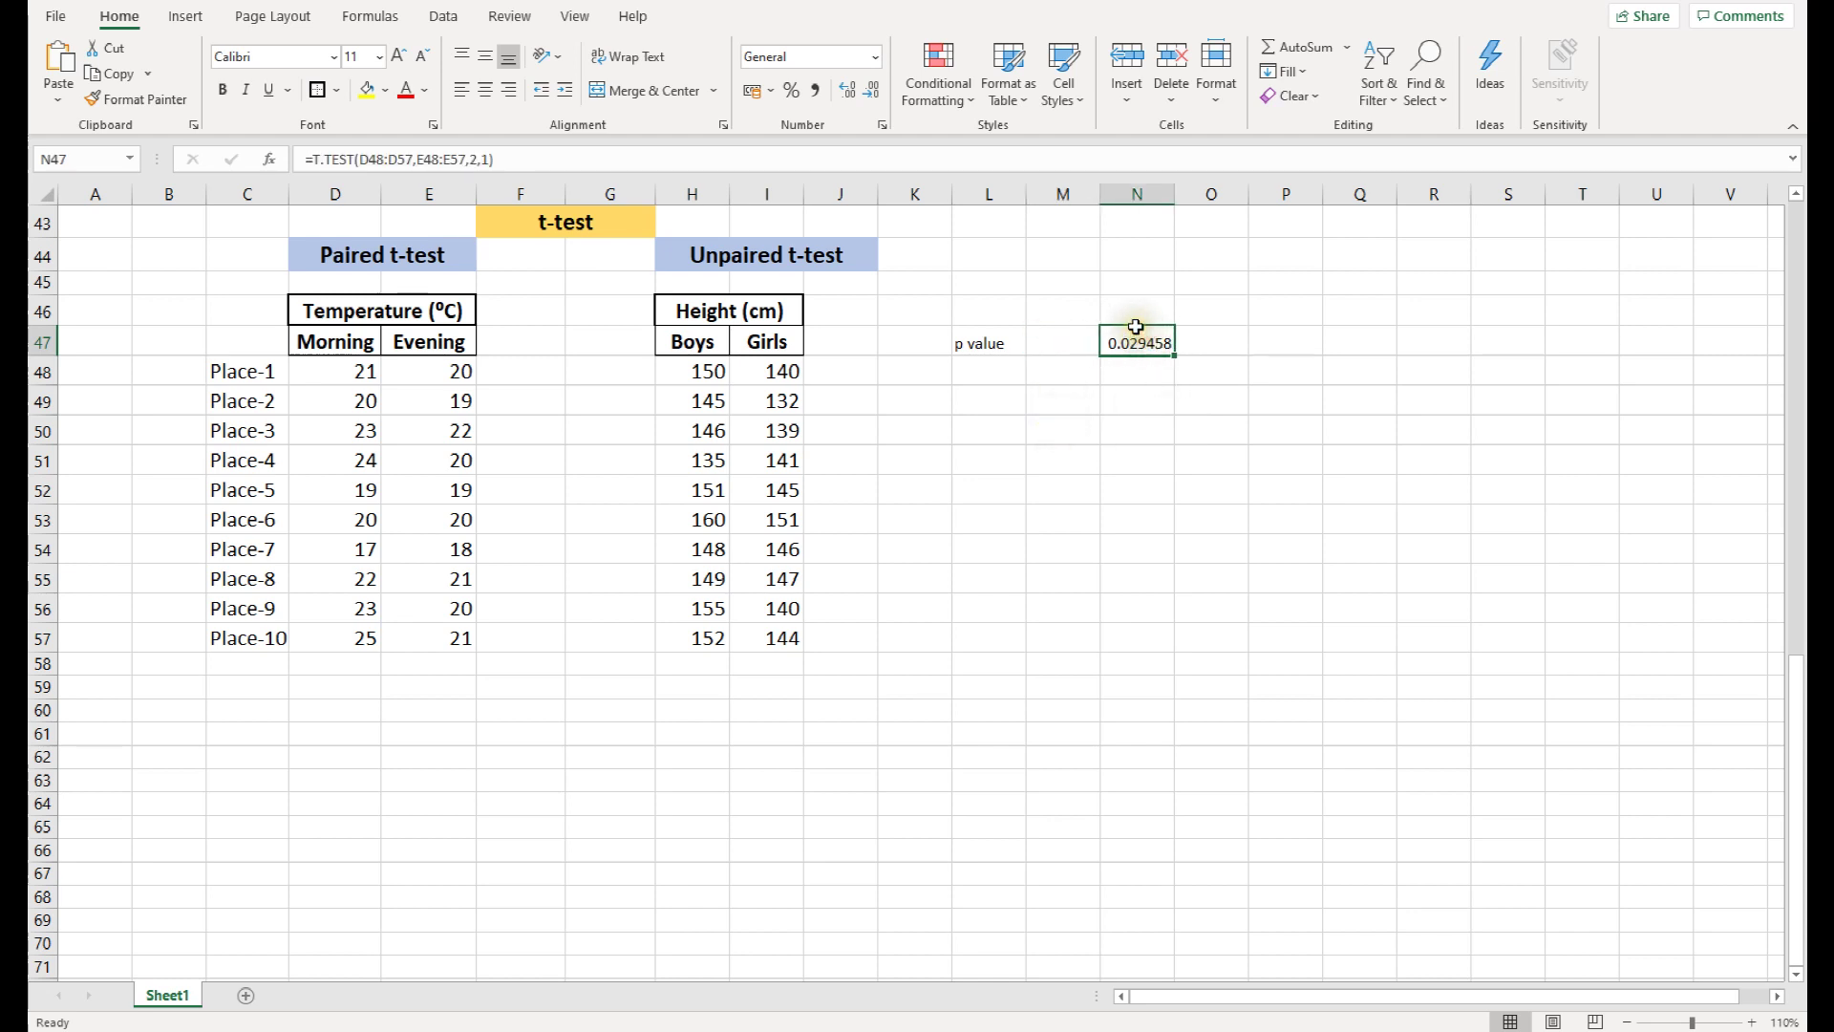
{"action": "left_click_drag", "start_coordinate": [1101, 334], "coordinate": [1065, 336]}
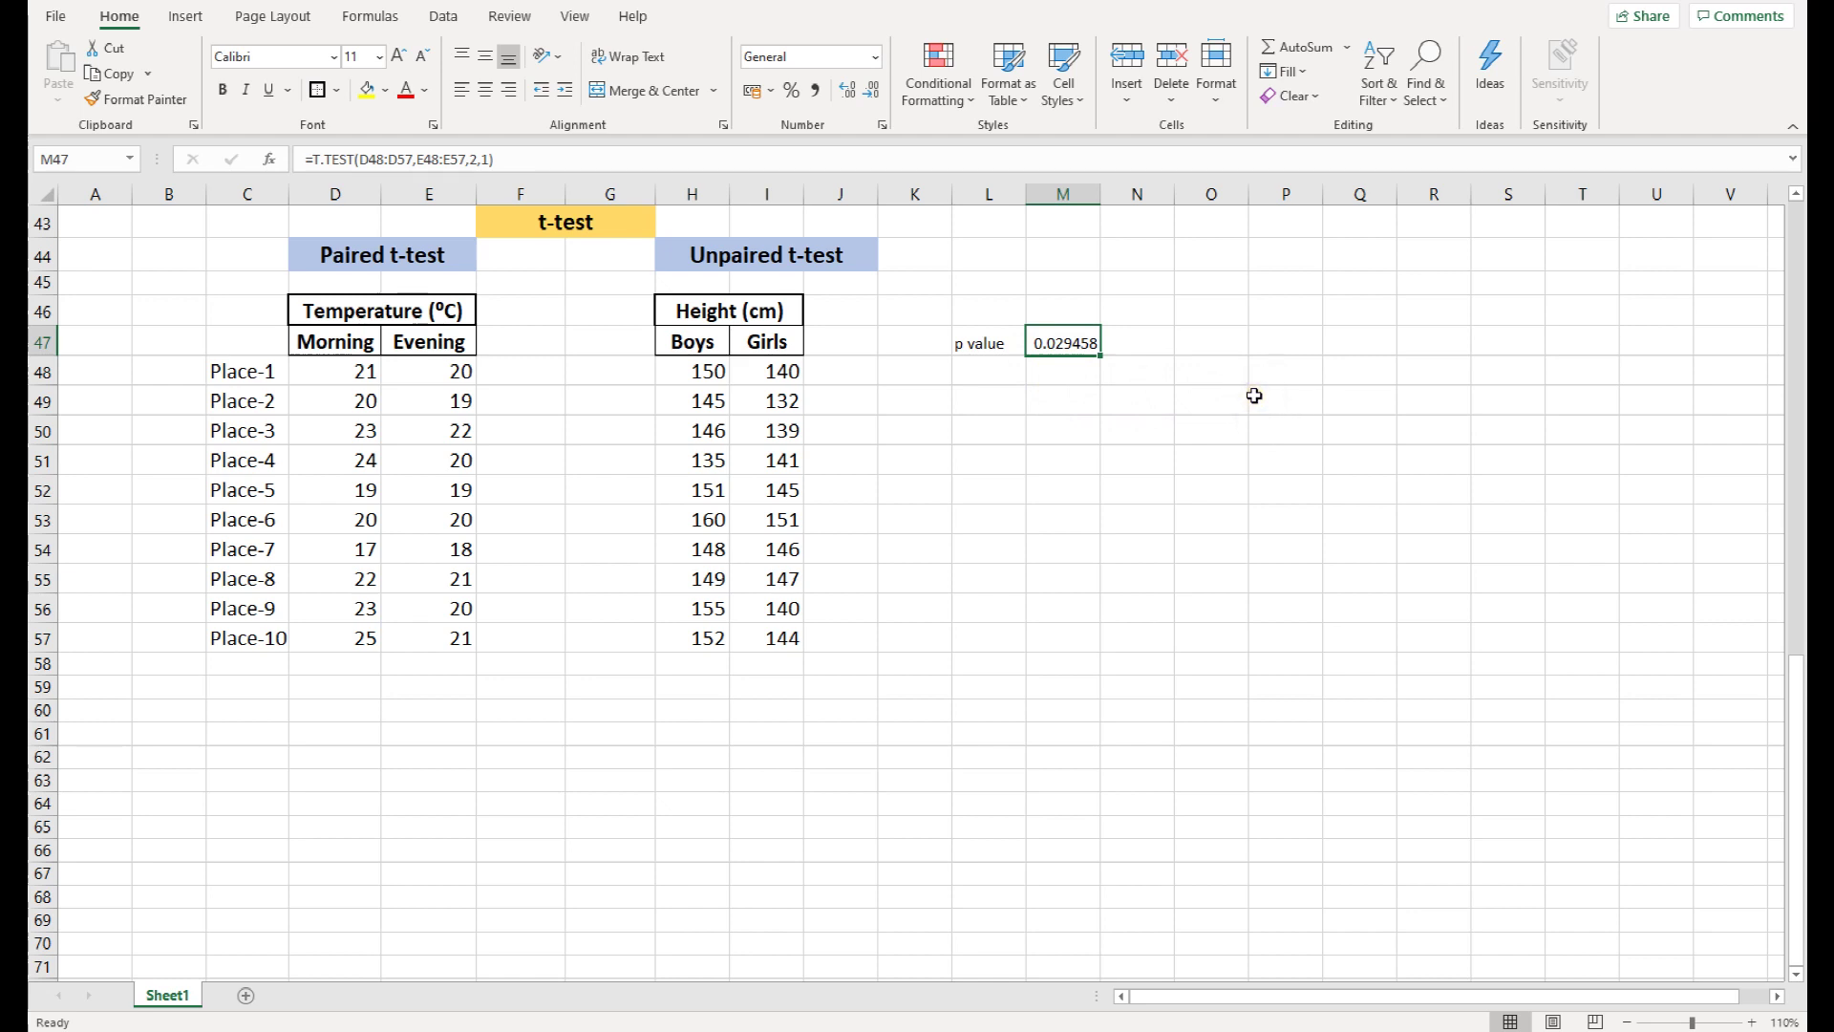
{"action": "left_click", "coordinate": [1204, 408]}
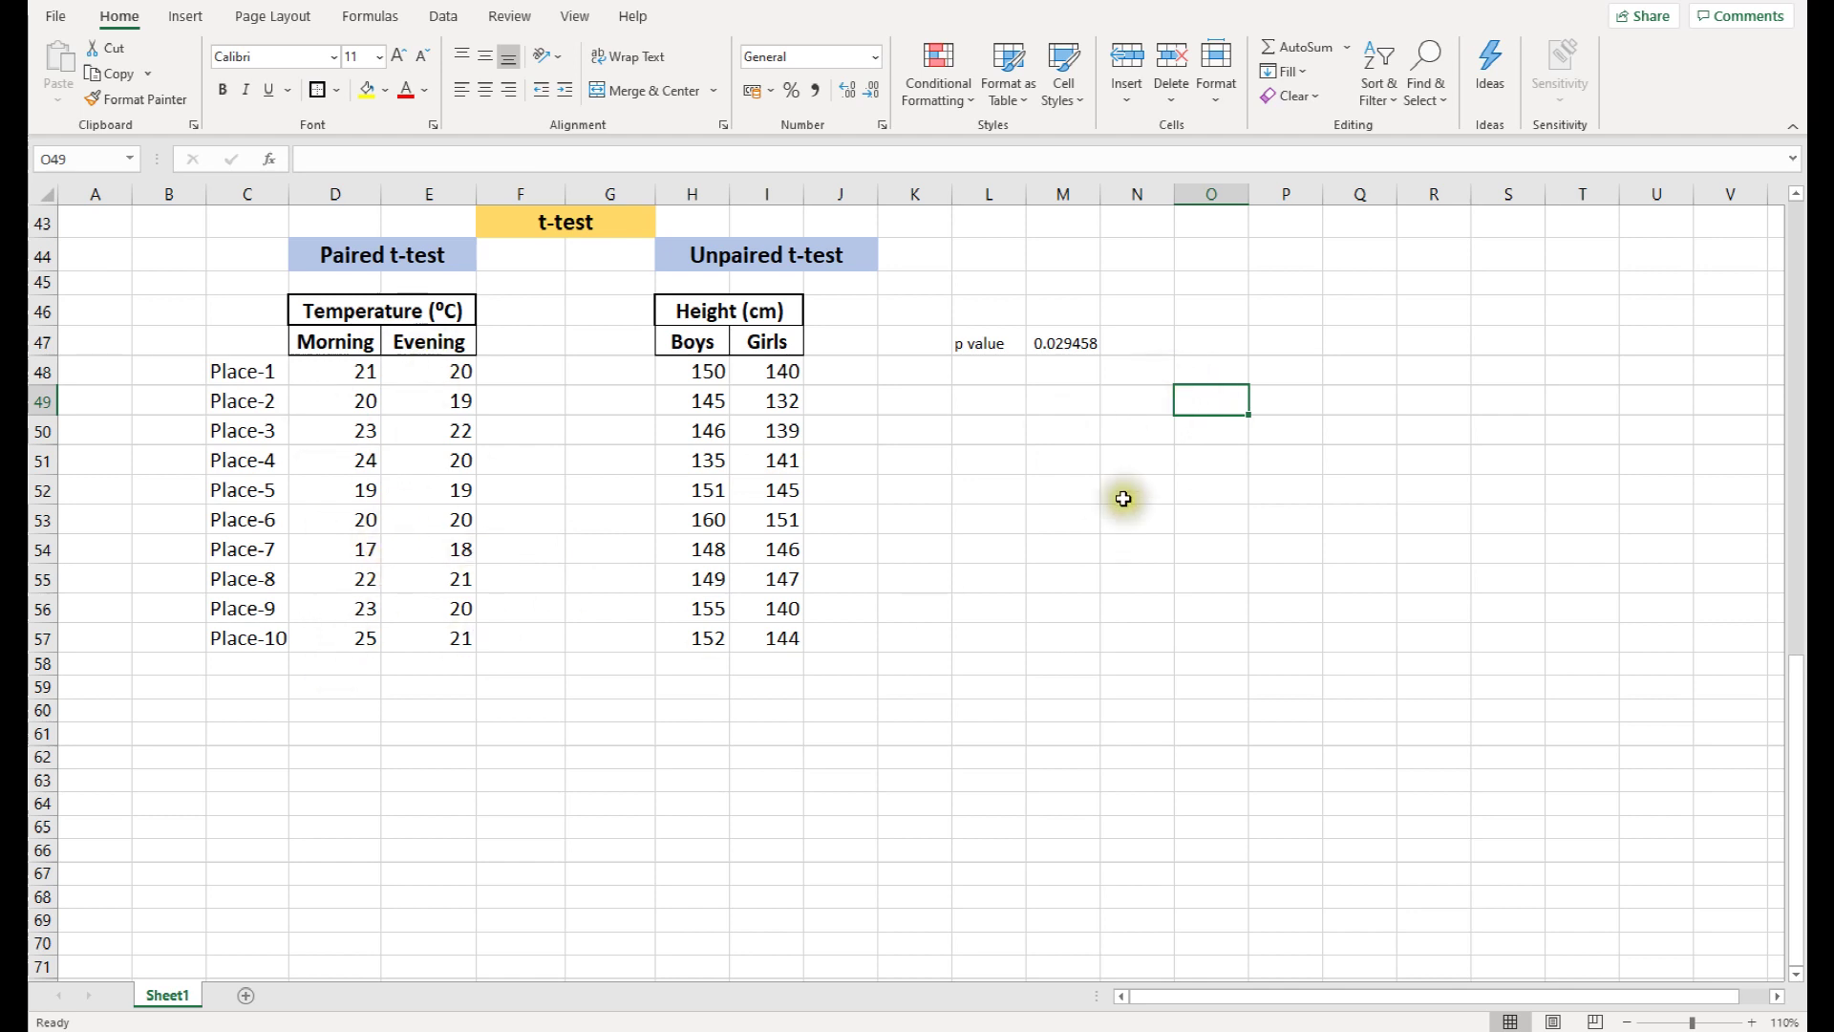
{"action": "left_click", "coordinate": [1318, 353]}
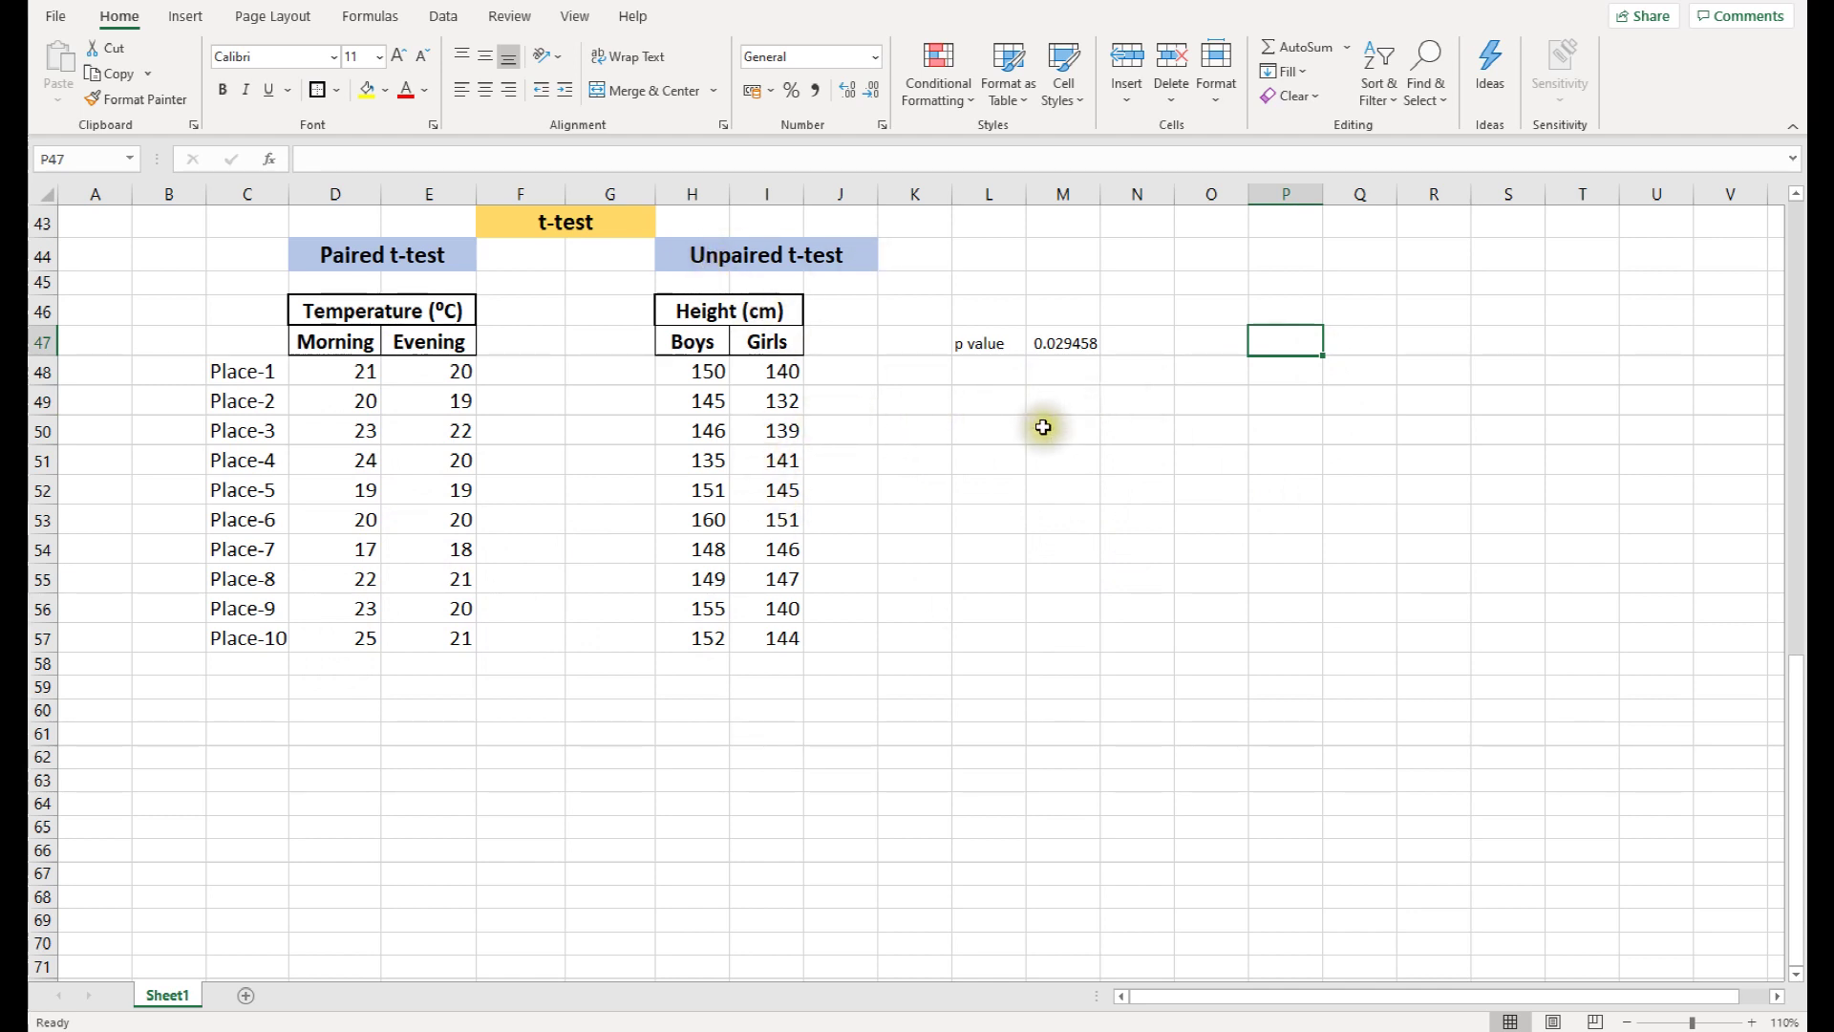
Copy the "p value" label from cell L47 to cell L50.
{"action": "left_click", "coordinate": [979, 346]}
{"action": "key", "text": "ctrl+c"}
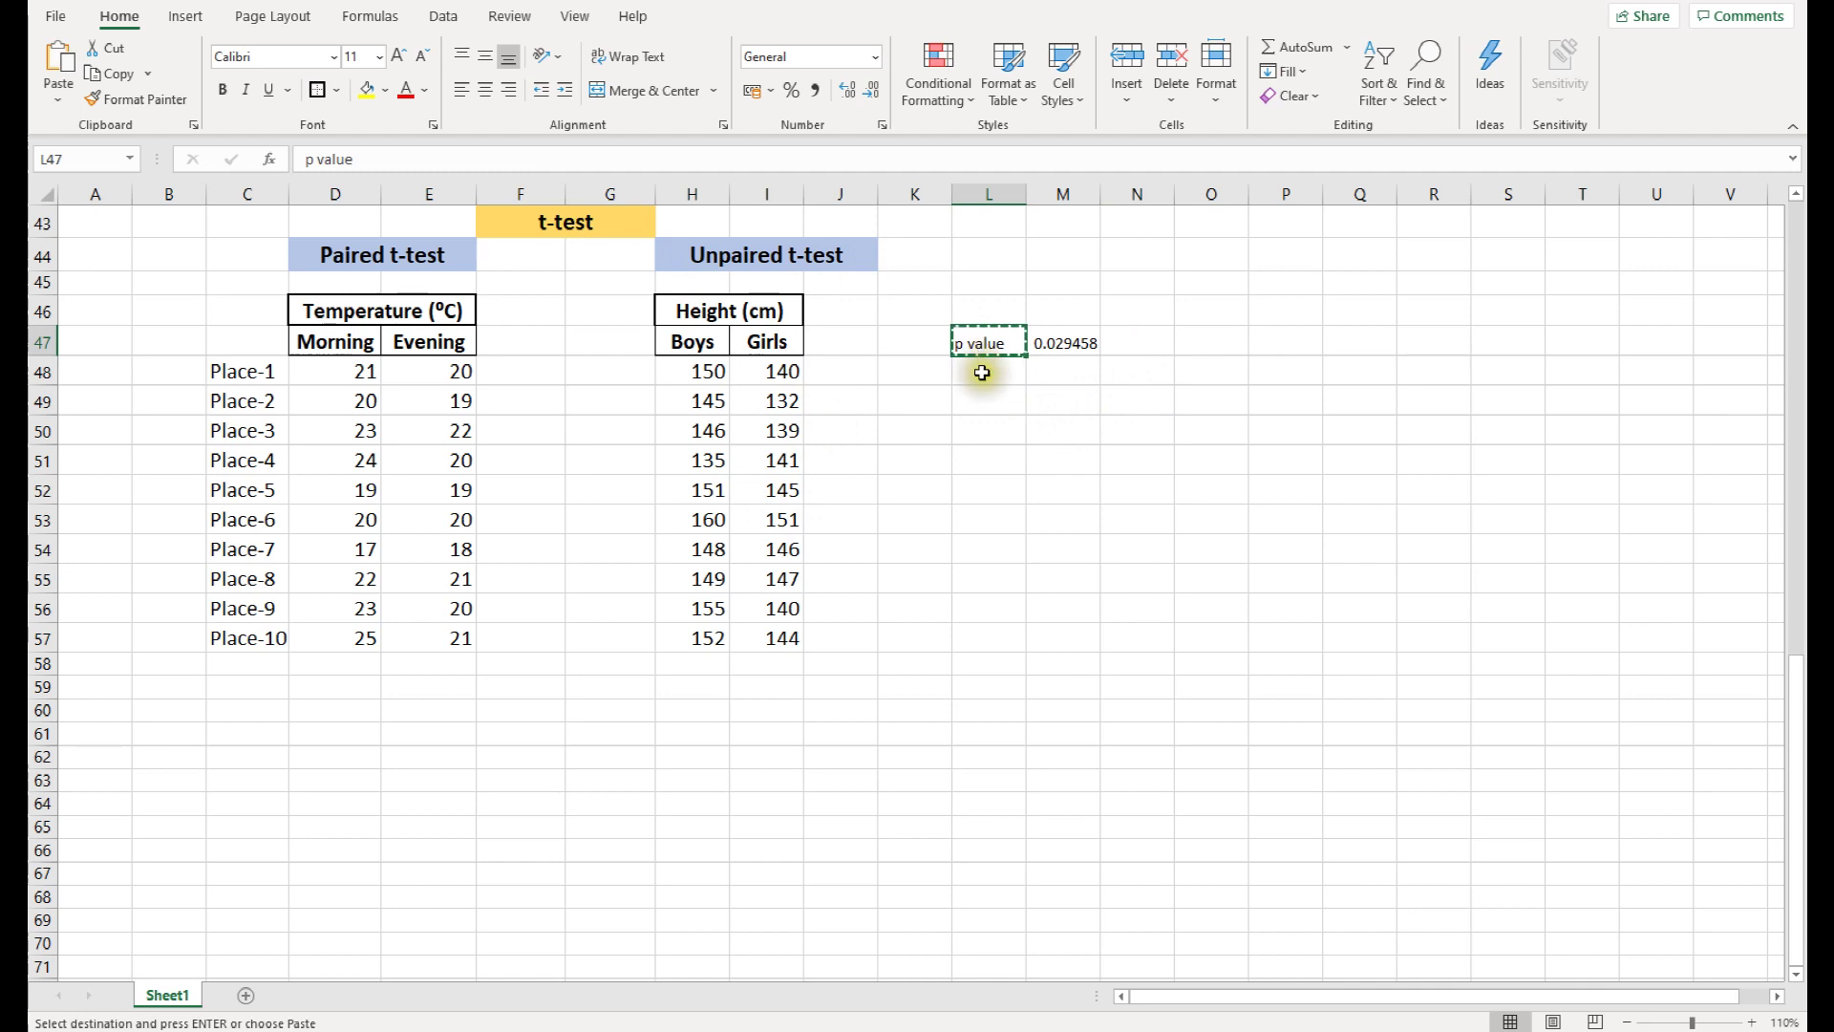
{"action": "left_click", "coordinate": [984, 430]}
{"action": "key", "text": "ctrl+v"}
Insert the statistical T.TEST function into cell M50, beside the copied label.
{"action": "left_click", "coordinate": [1076, 428]}
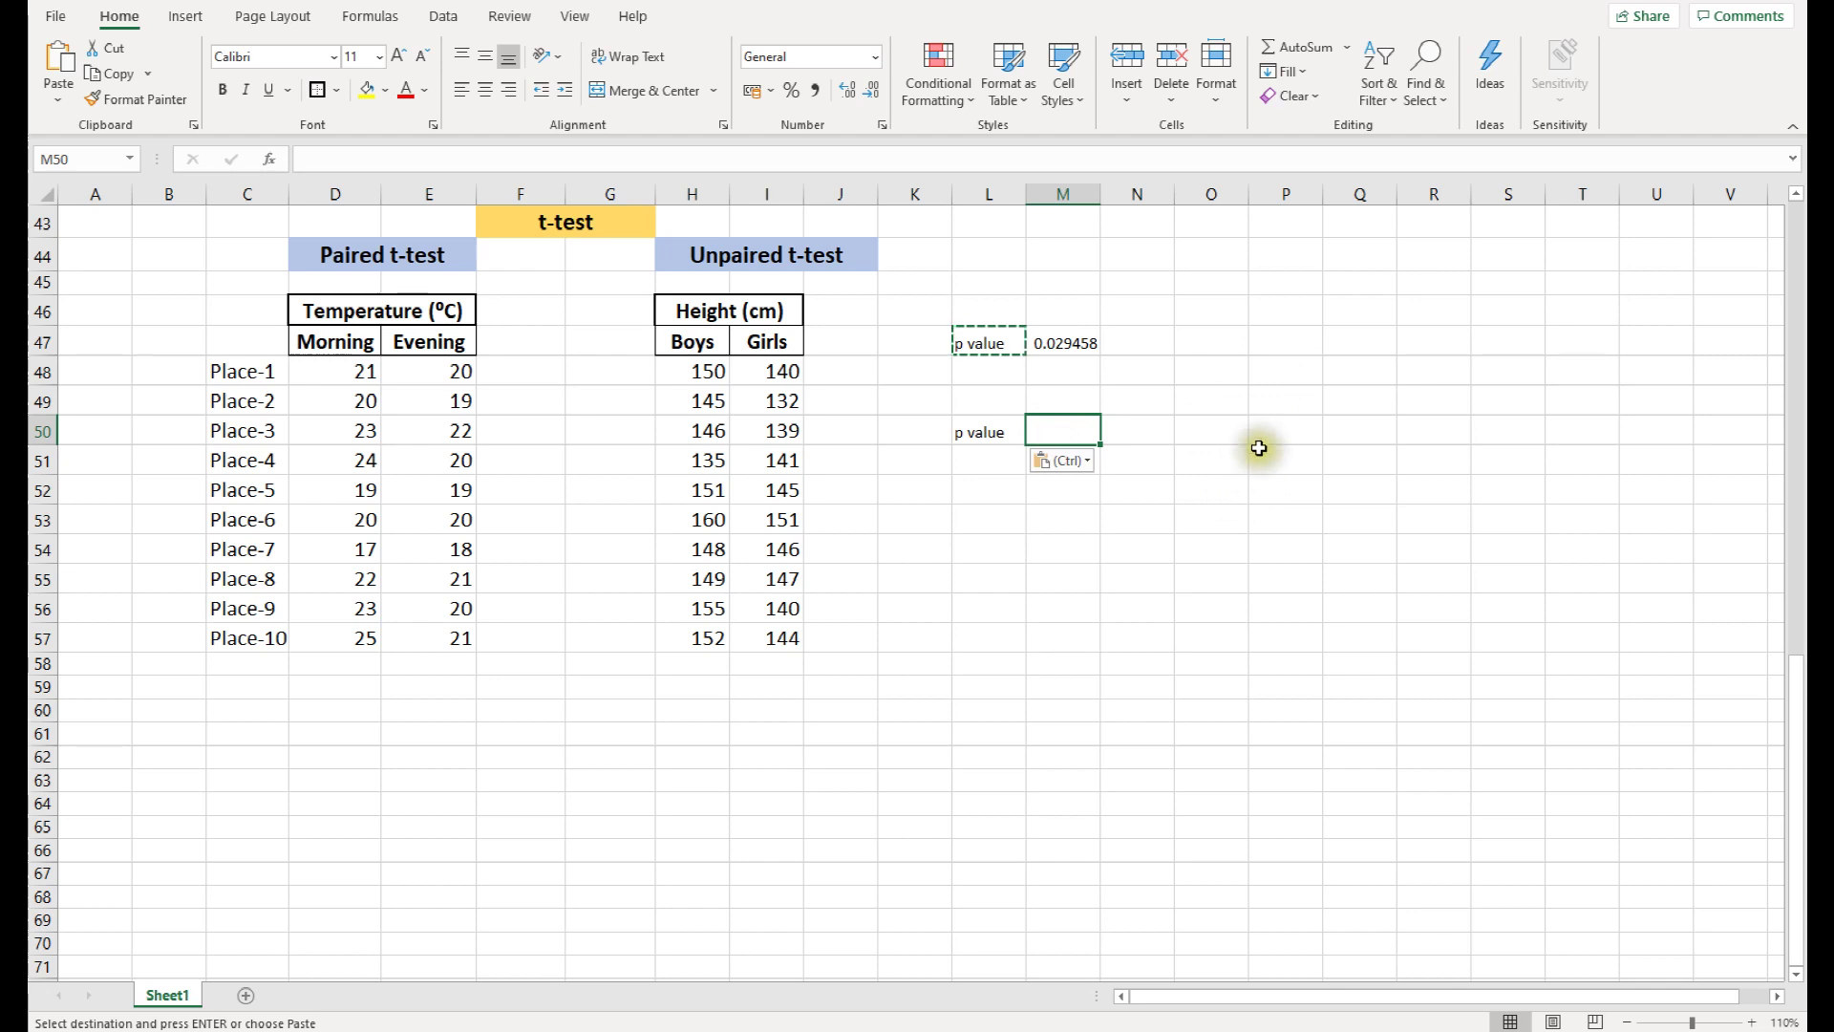
{"action": "left_click", "coordinate": [1347, 46]}
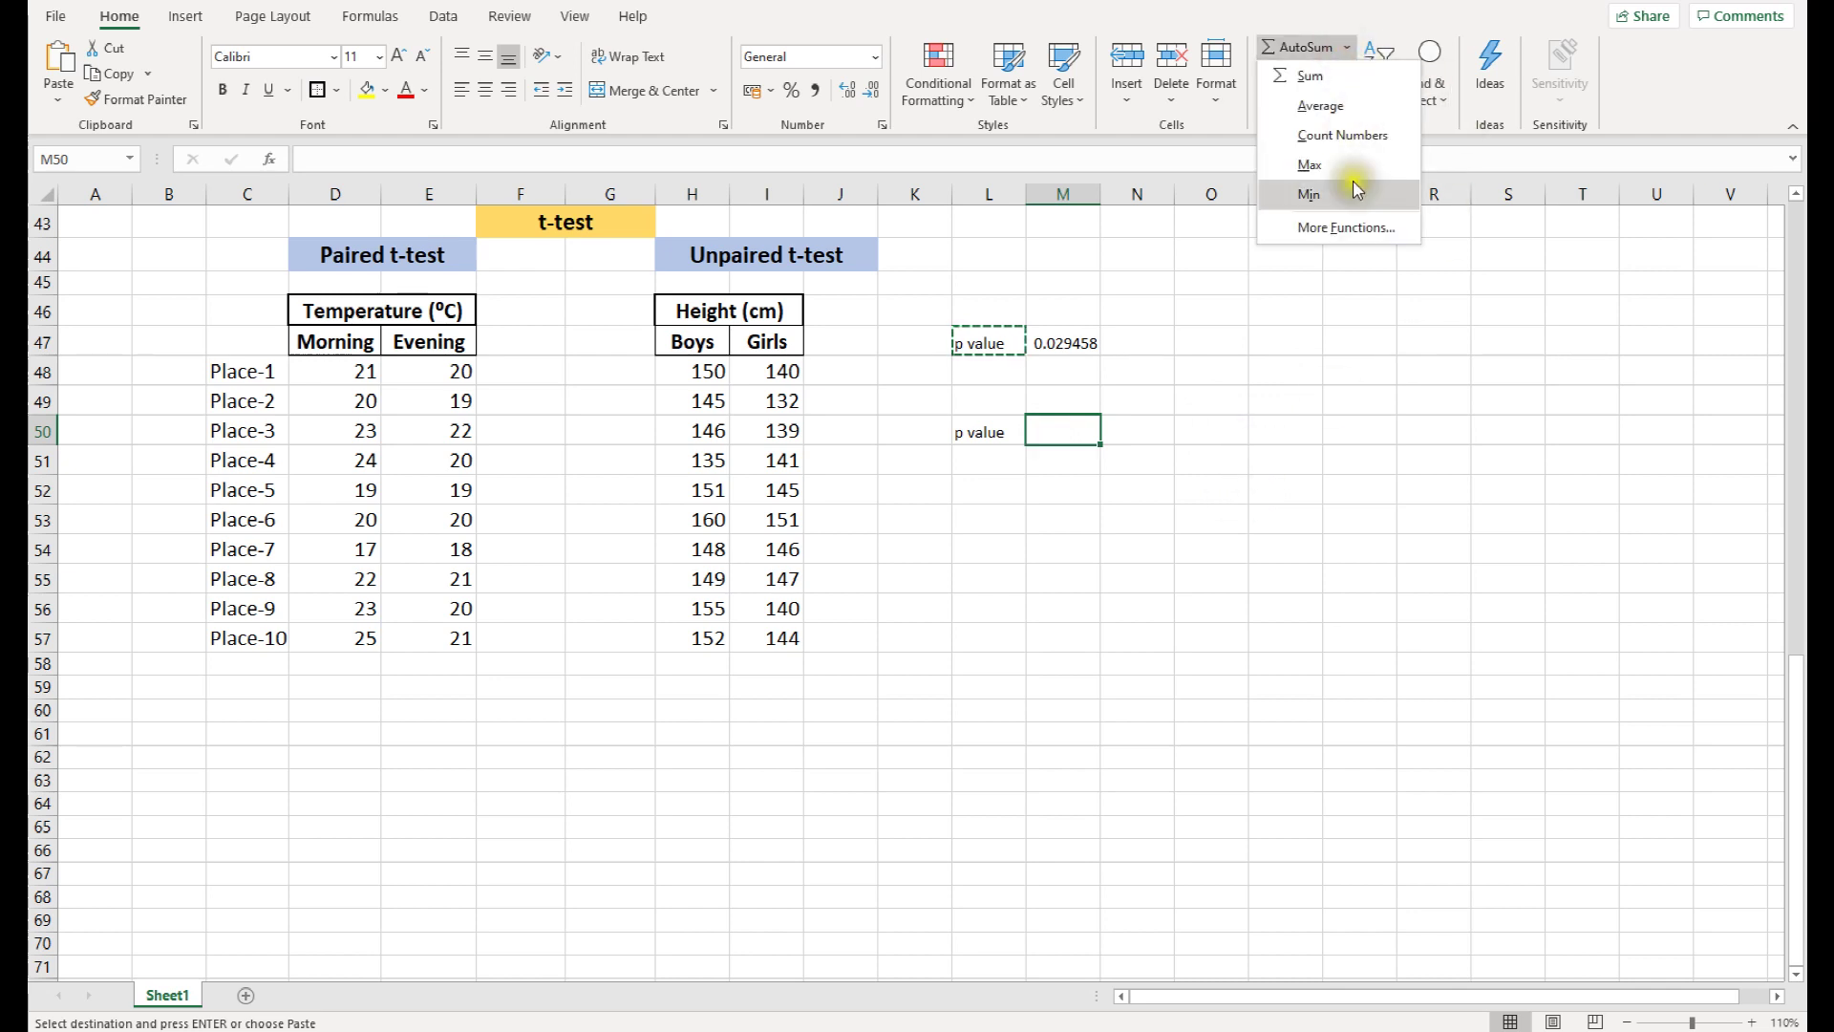
{"action": "left_click", "coordinate": [1348, 228]}
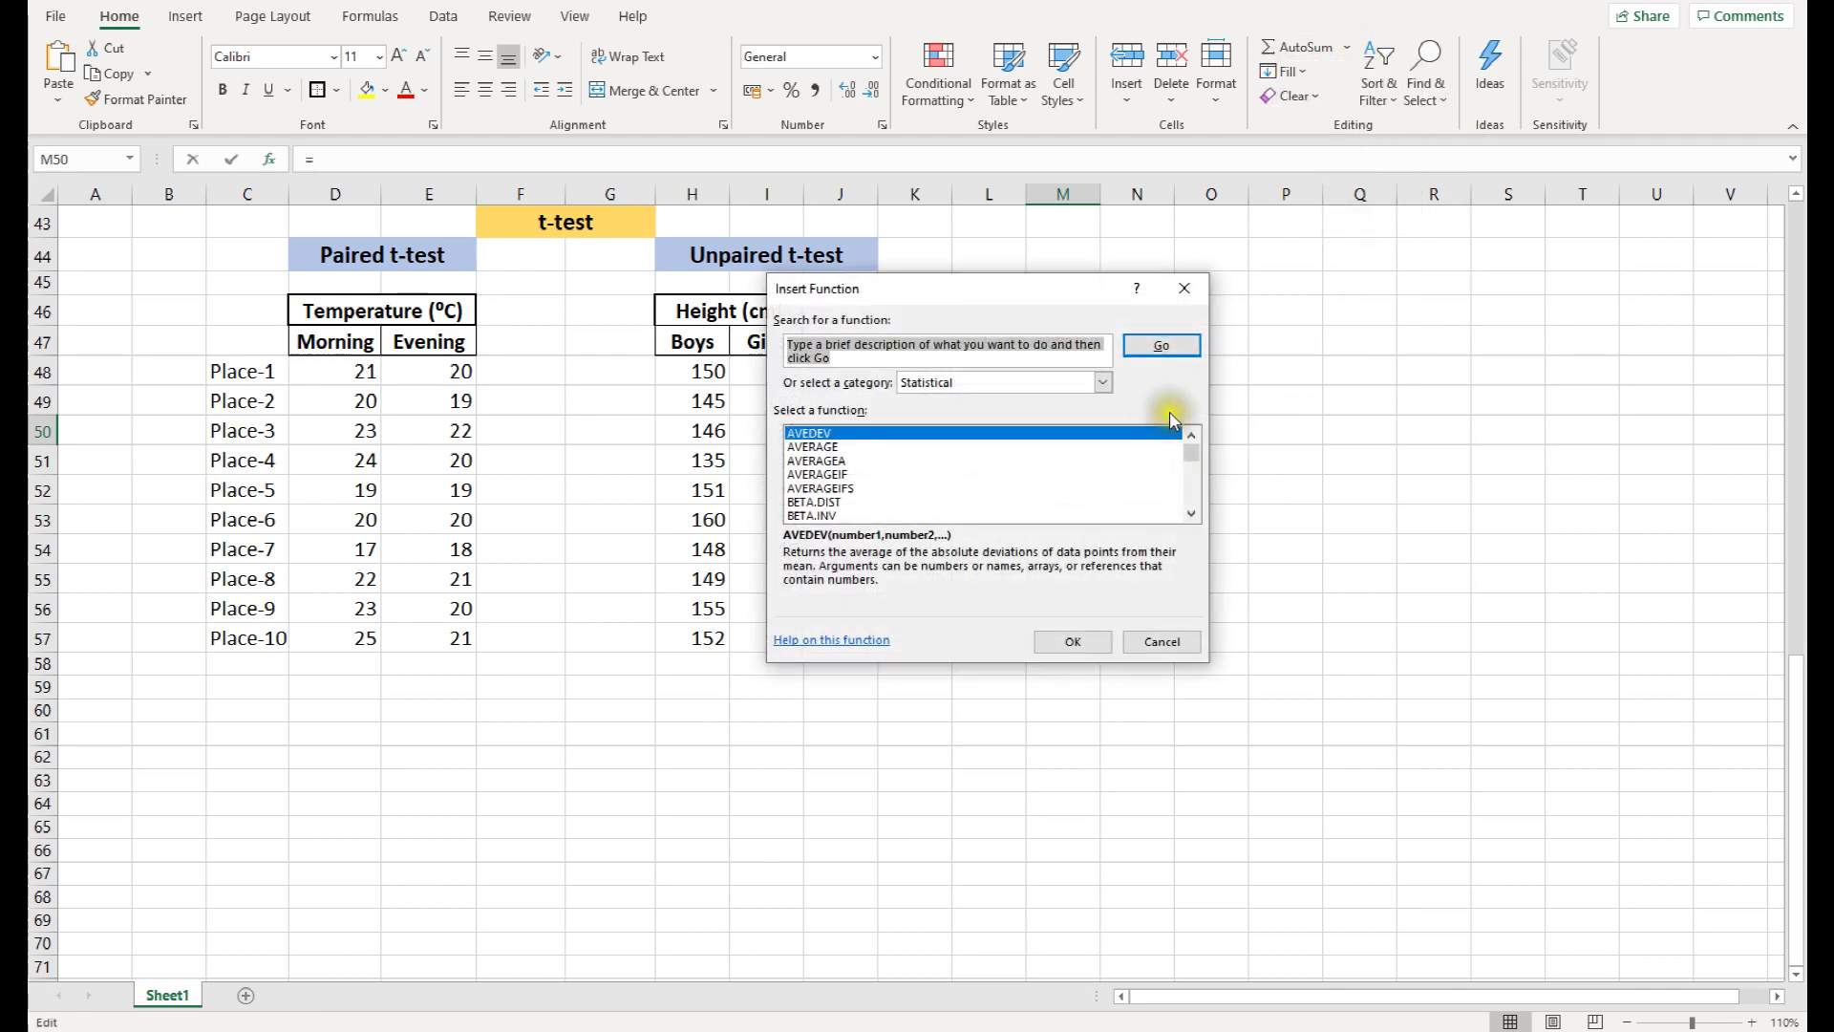
{"action": "left_click_drag", "start_coordinate": [1191, 446], "coordinate": [1191, 491]}
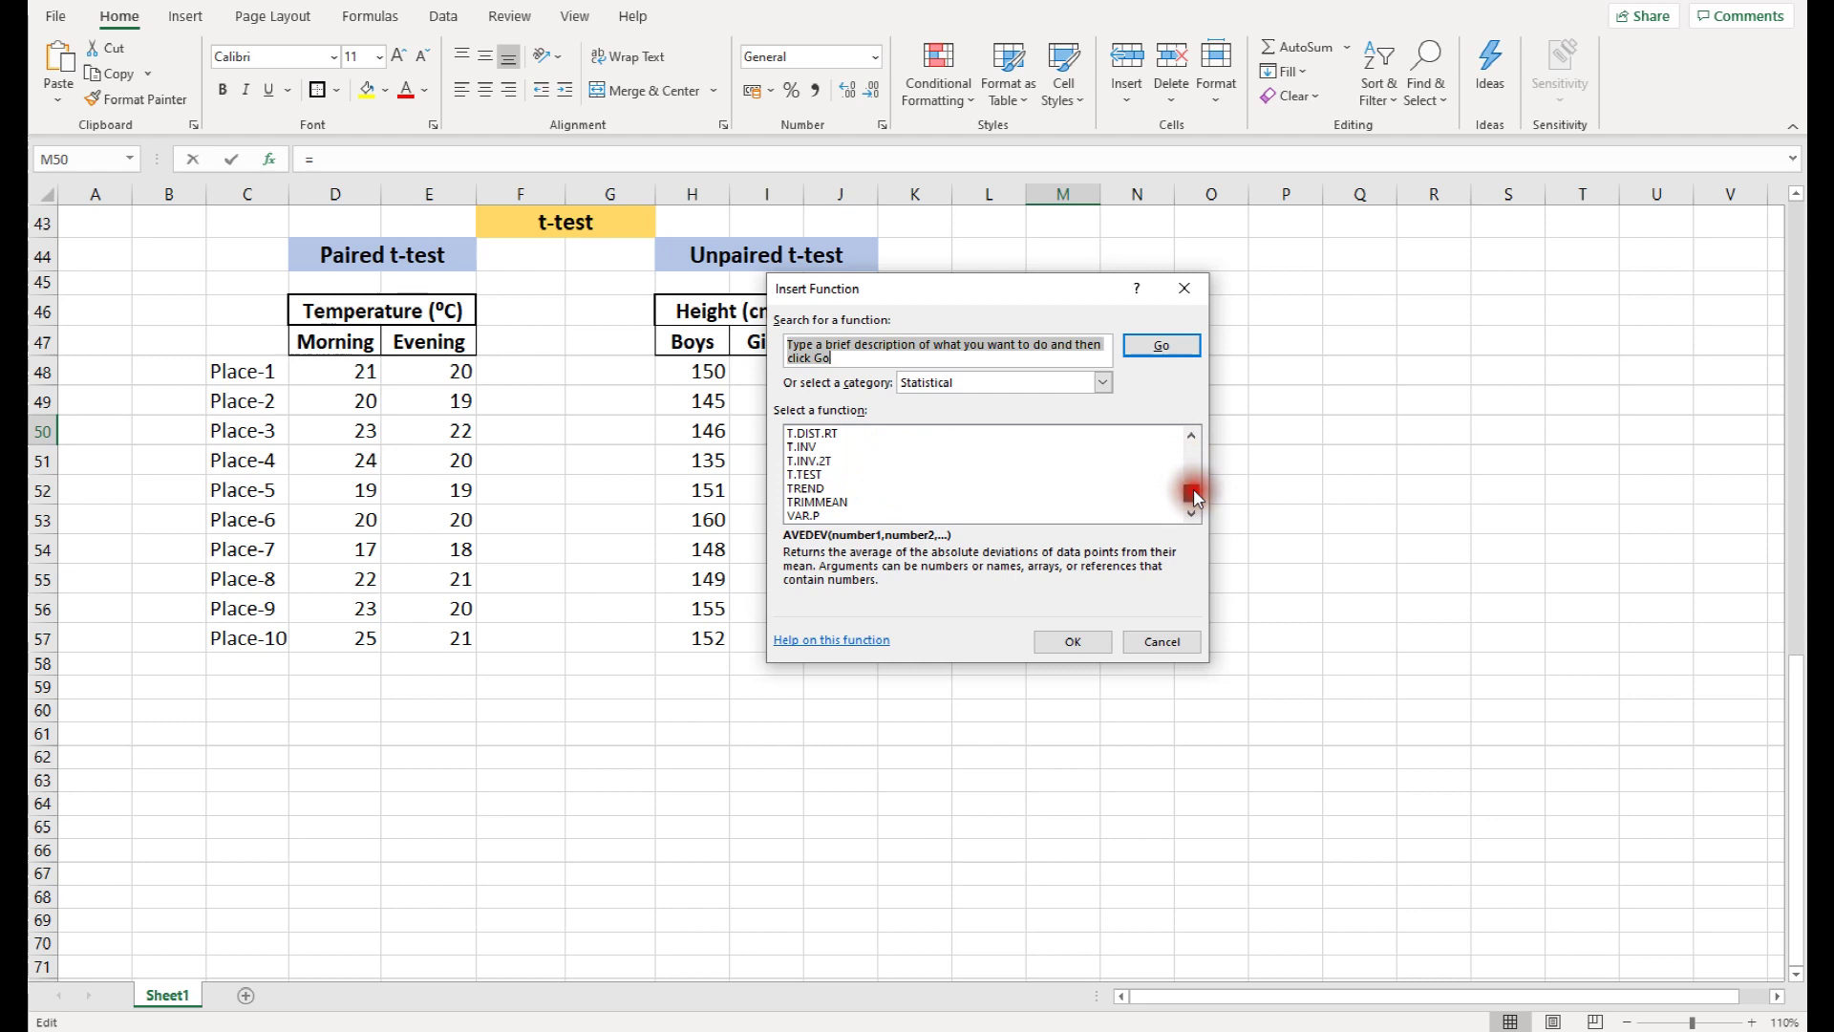
{"action": "left_click", "coordinate": [807, 474]}
{"action": "left_click", "coordinate": [1073, 638]}
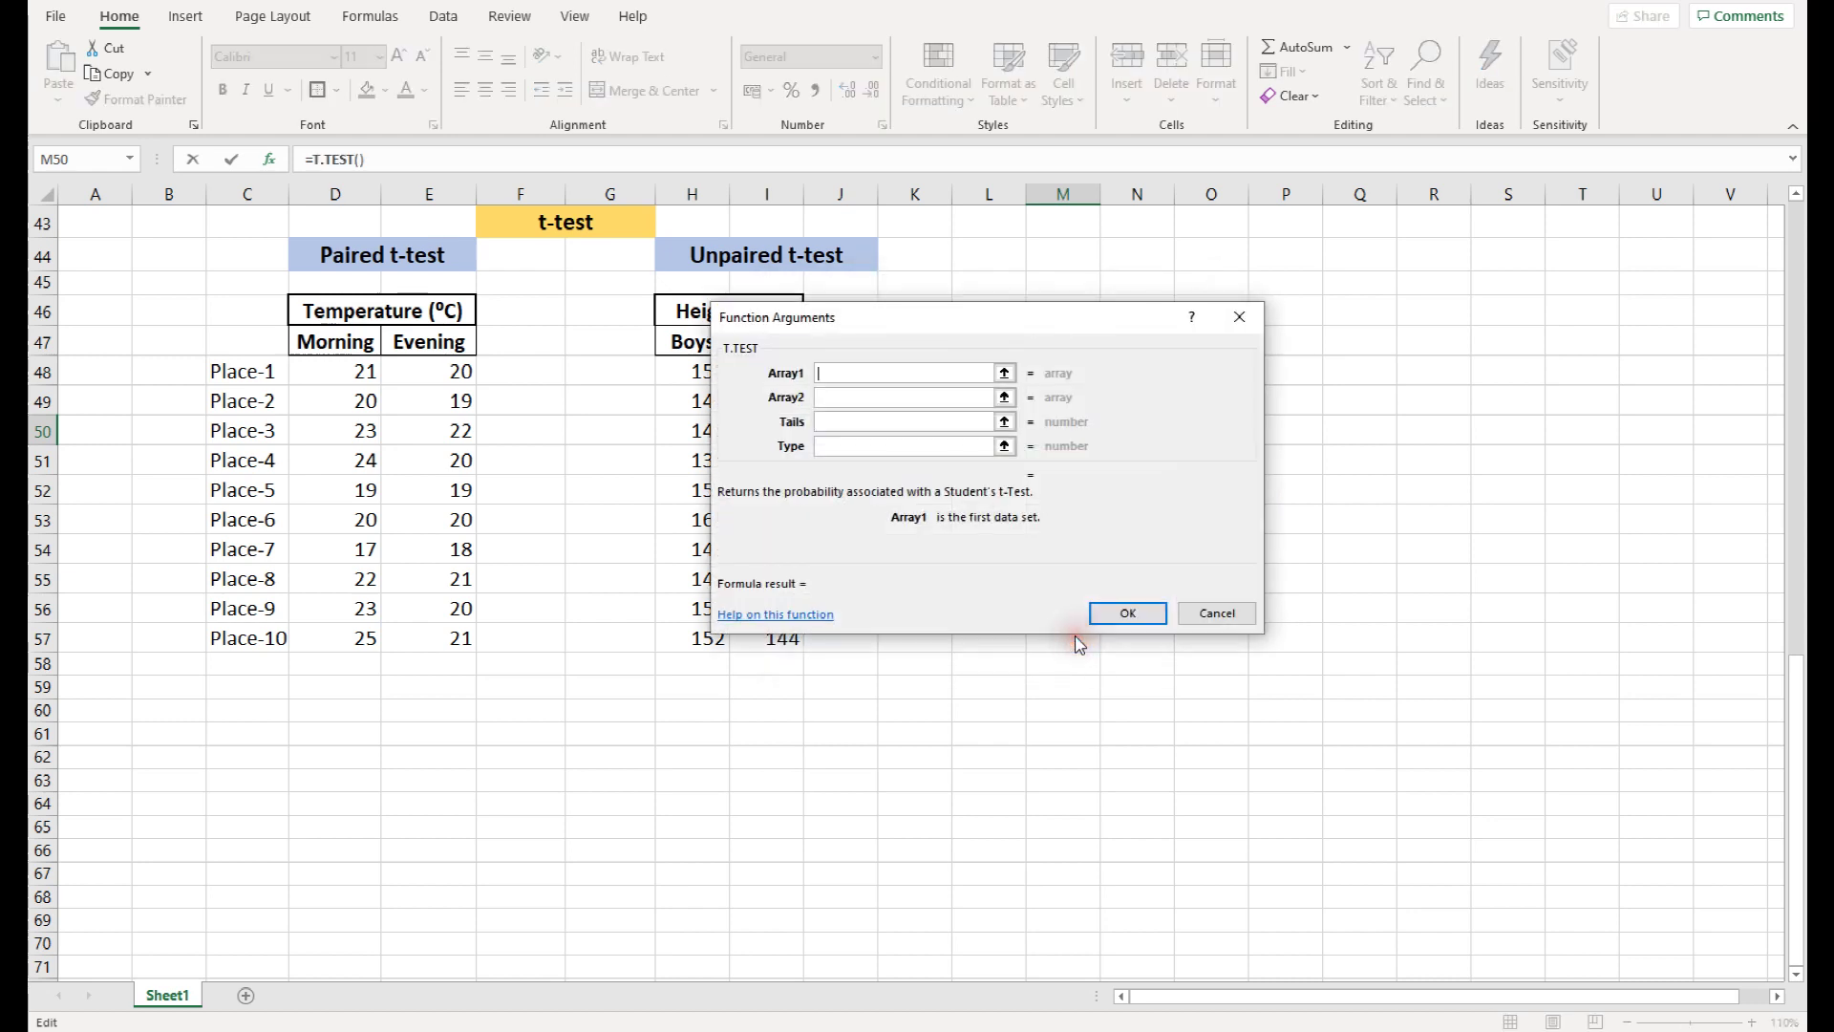
Set the T.TEST arrays to the boys' heights H48:H57 and the girls' heights I48:I57, uncovering the height table first.
{"action": "left_click_drag", "start_coordinate": [1022, 334], "coordinate": [1265, 328]}
{"action": "left_click", "coordinate": [1130, 368]}
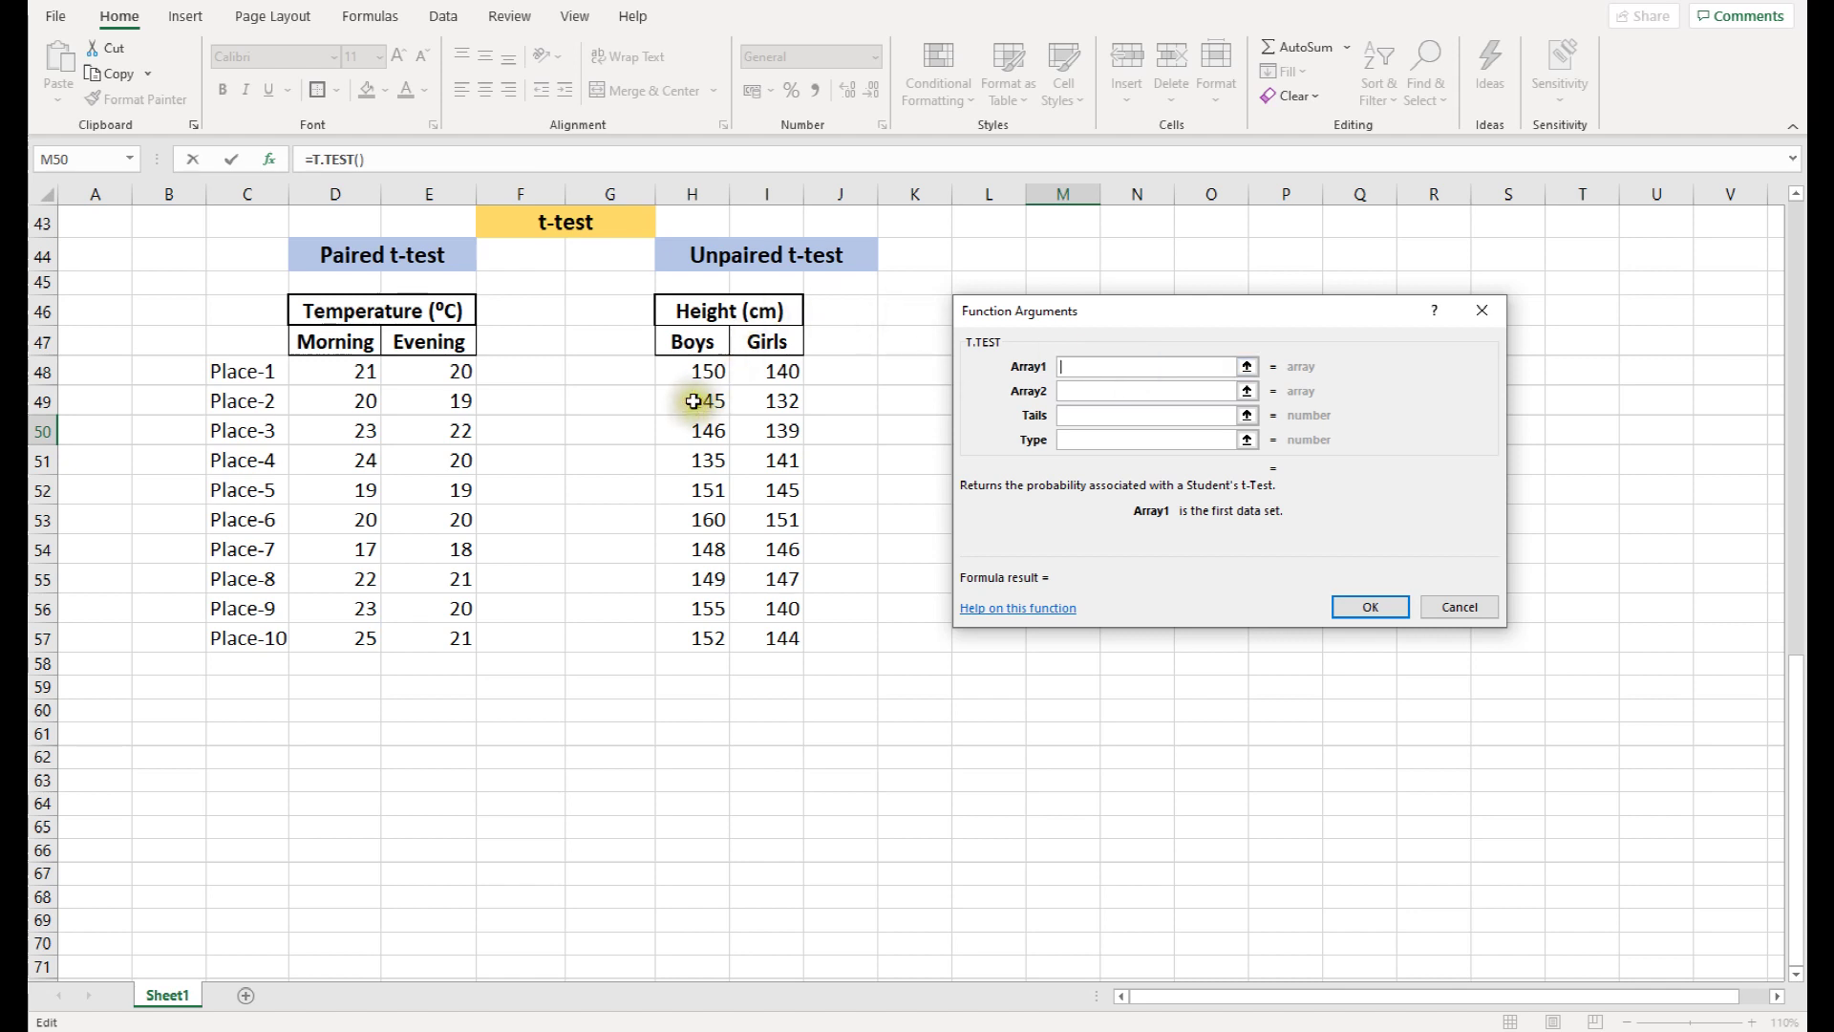
{"action": "left_click_drag", "start_coordinate": [702, 372], "coordinate": [704, 635]}
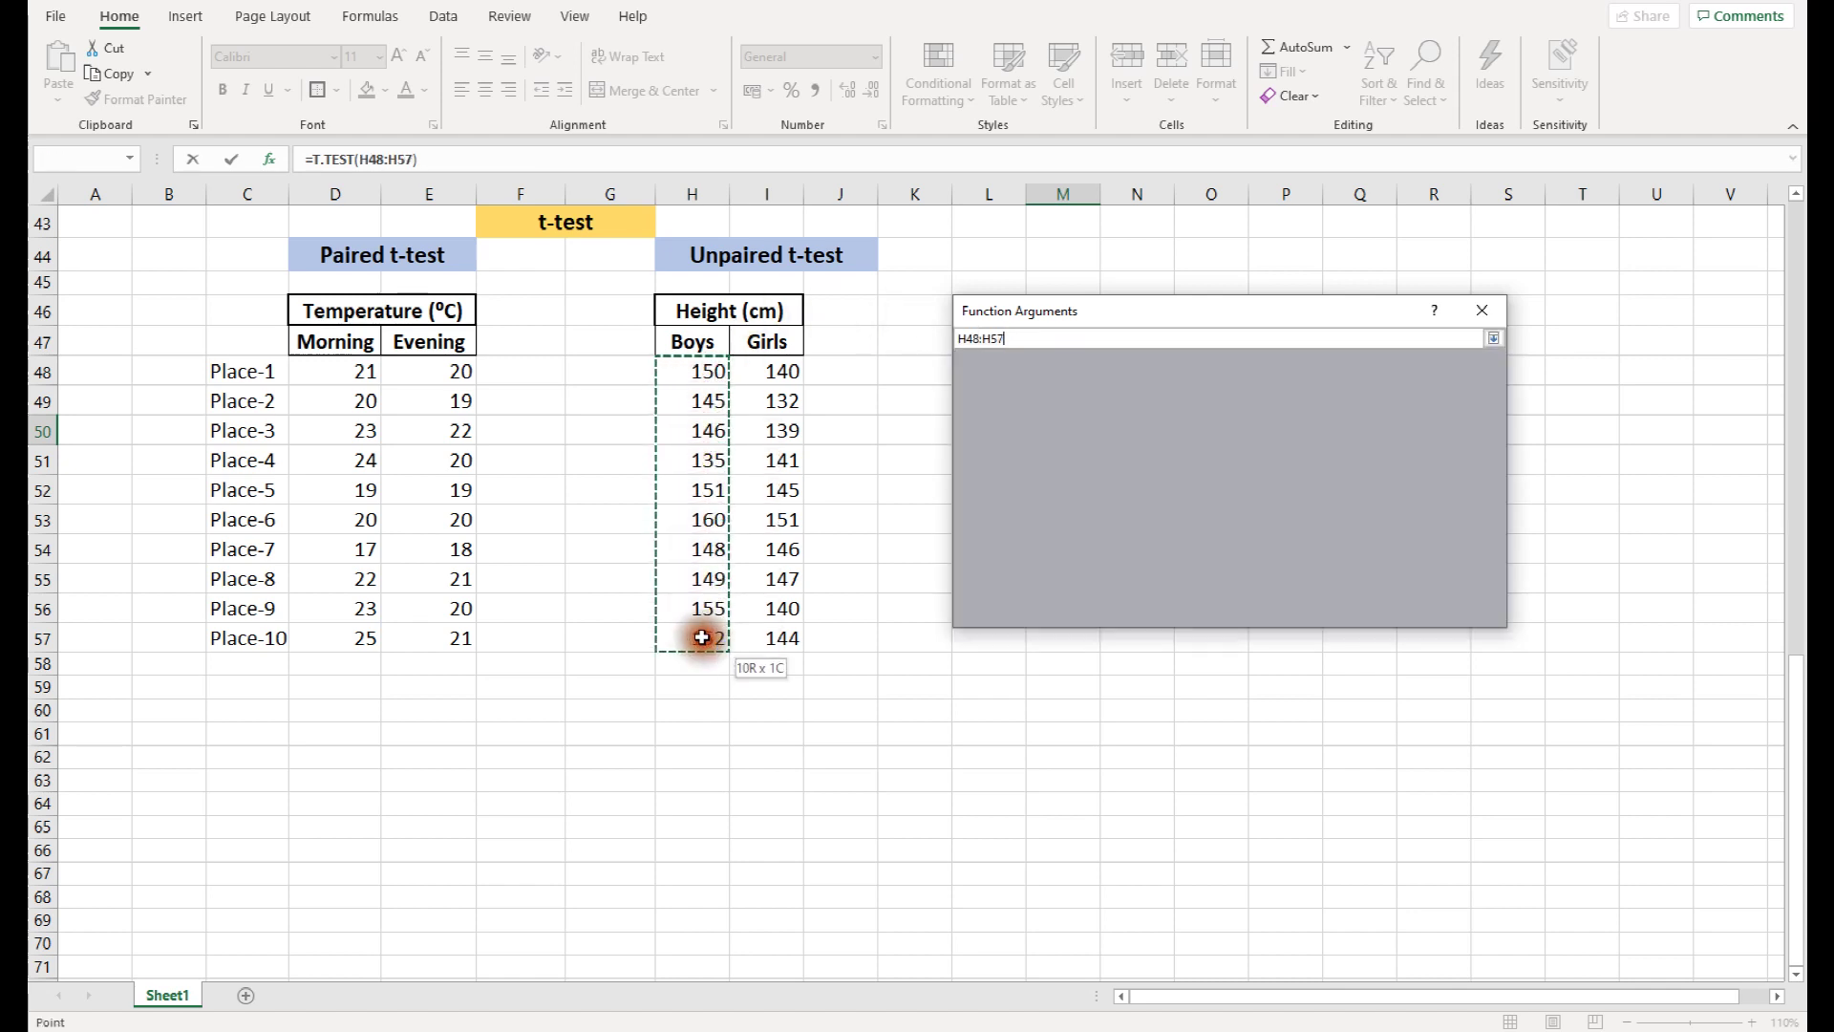
{"action": "left_click", "coordinate": [1138, 390]}
{"action": "left_click_drag", "start_coordinate": [785, 367], "coordinate": [782, 634]}
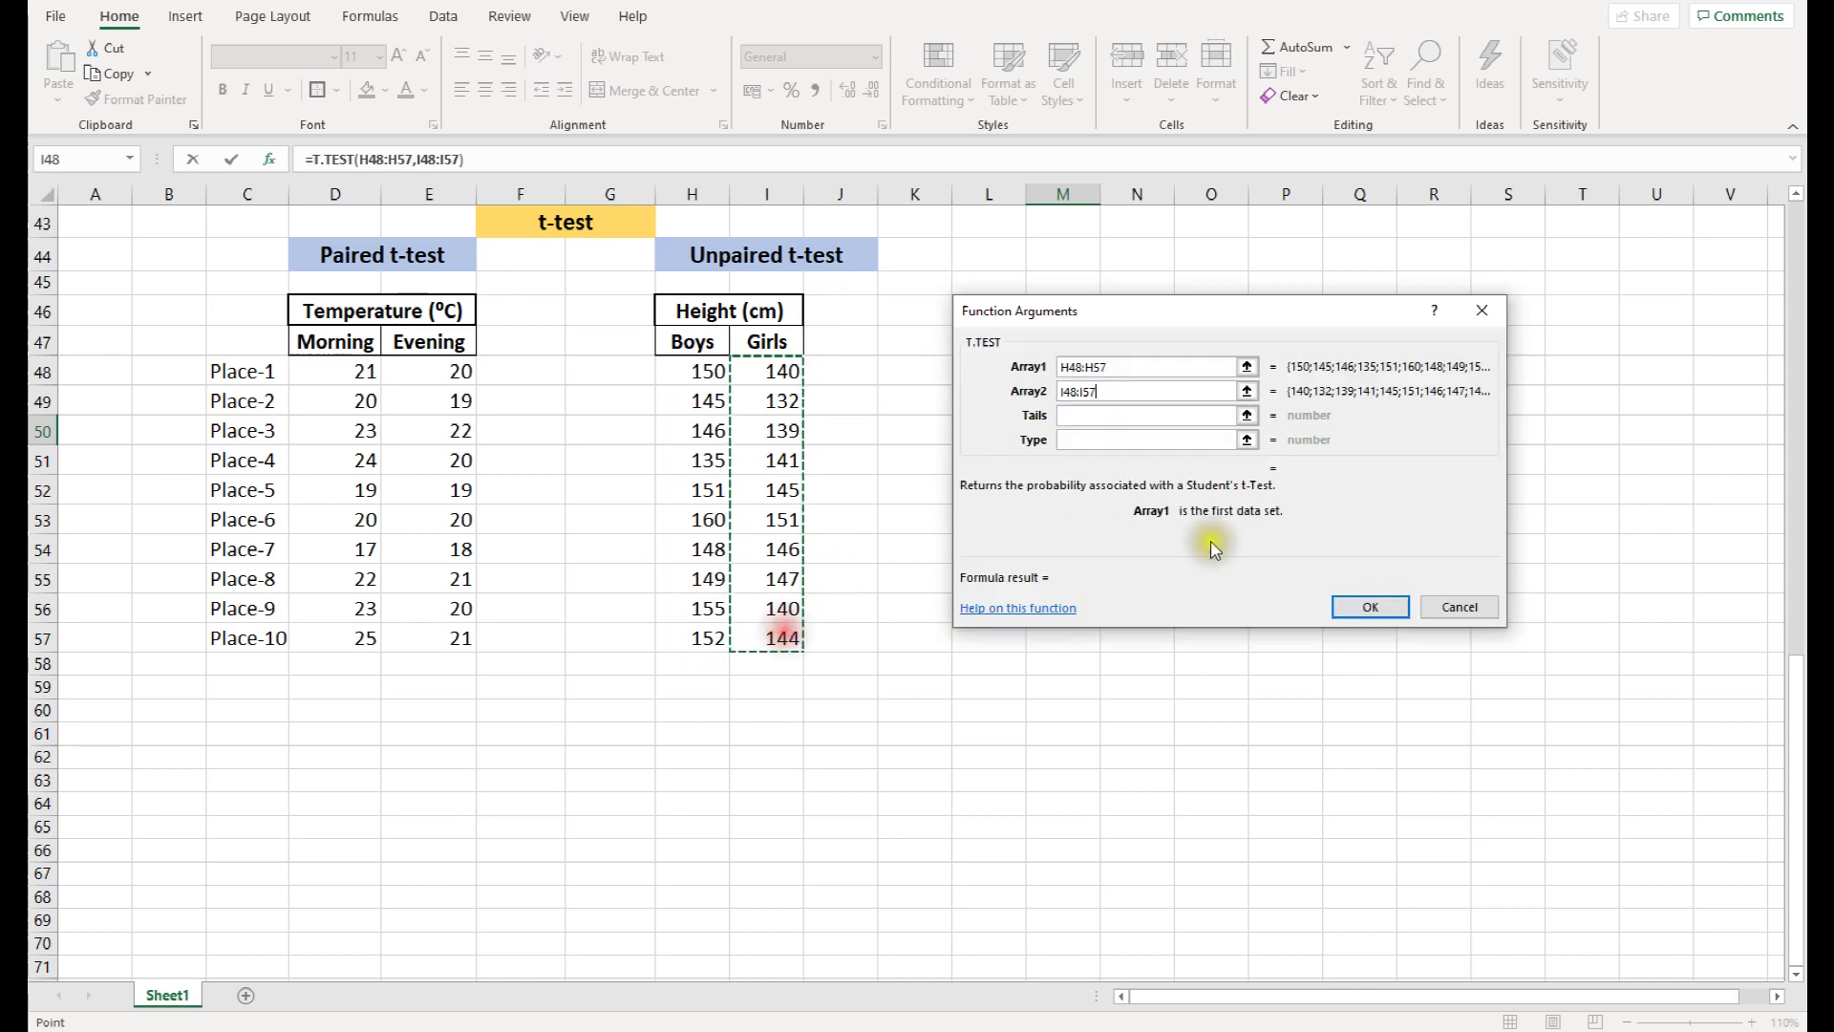
Set Tails to 2 and Type to 3 for a two-tailed unequal-variance test, and complete the formula in M50.
{"action": "left_click", "coordinate": [1112, 415]}
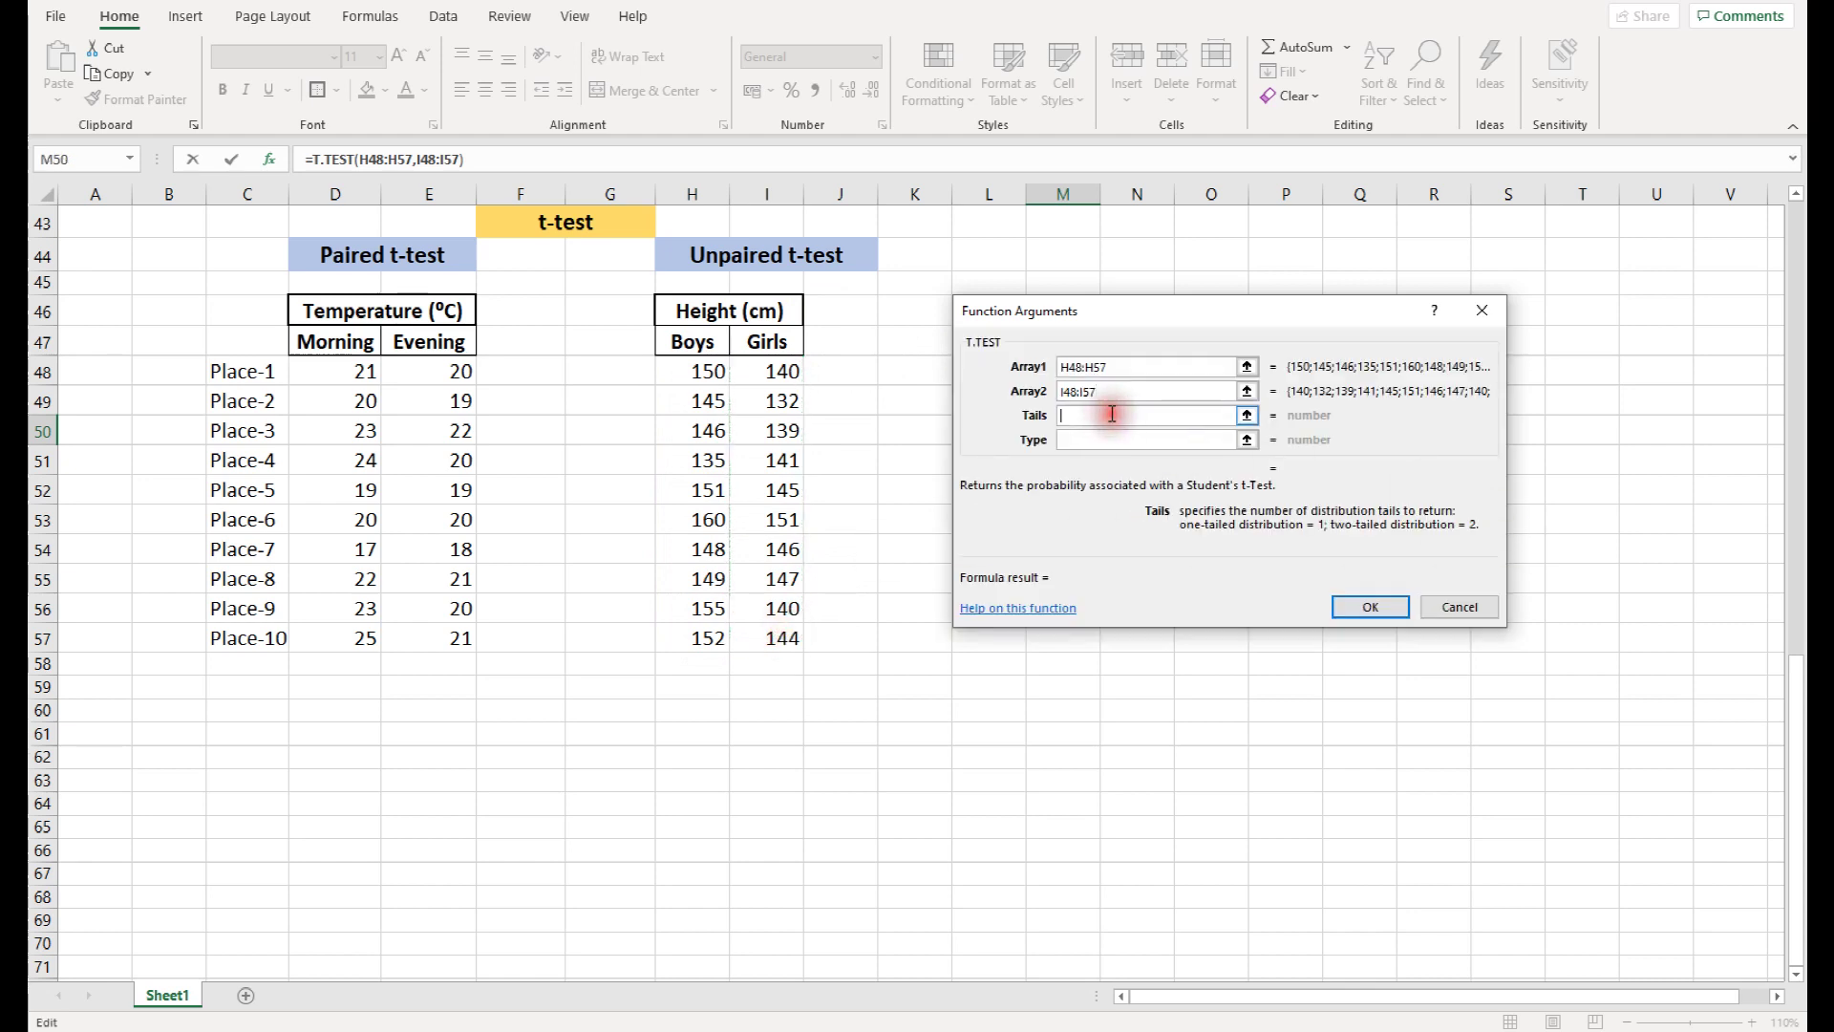
{"action": "left_click", "coordinate": [1190, 329]}
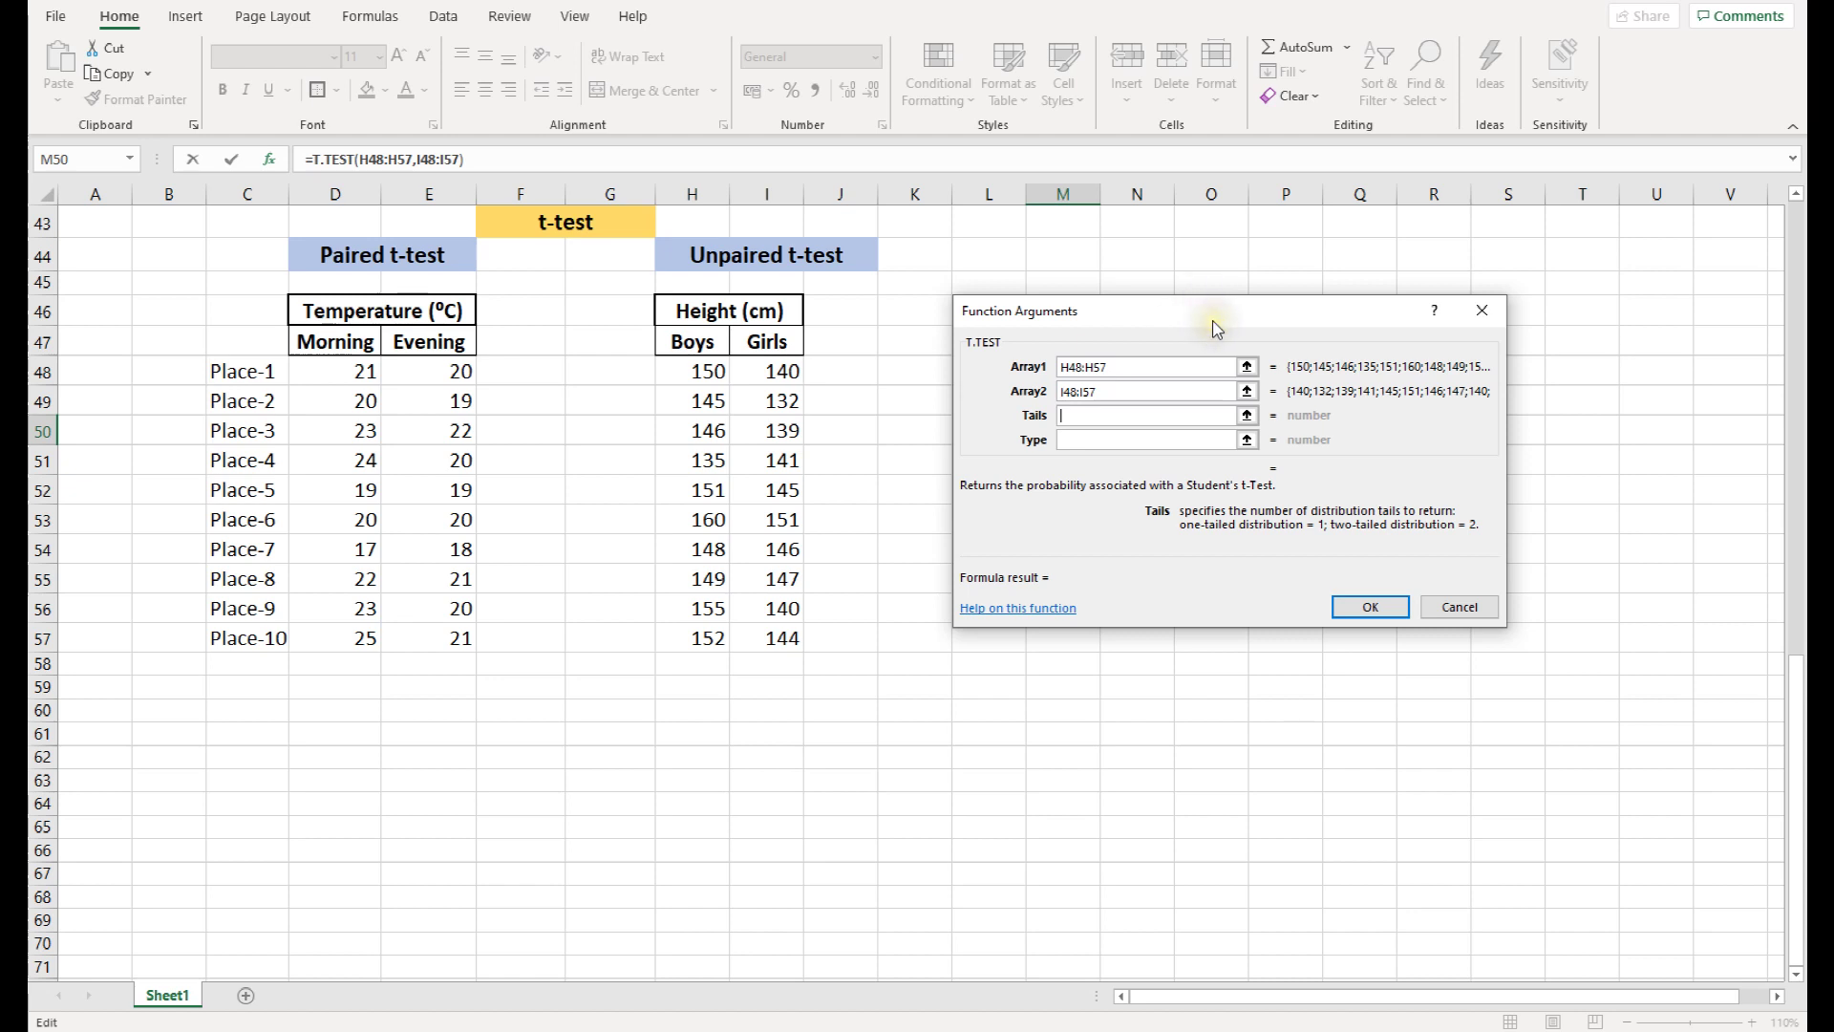
{"action": "left_click", "coordinate": [1169, 417]}
{"action": "type", "text": "2"}
{"action": "left_click", "coordinate": [1172, 442]}
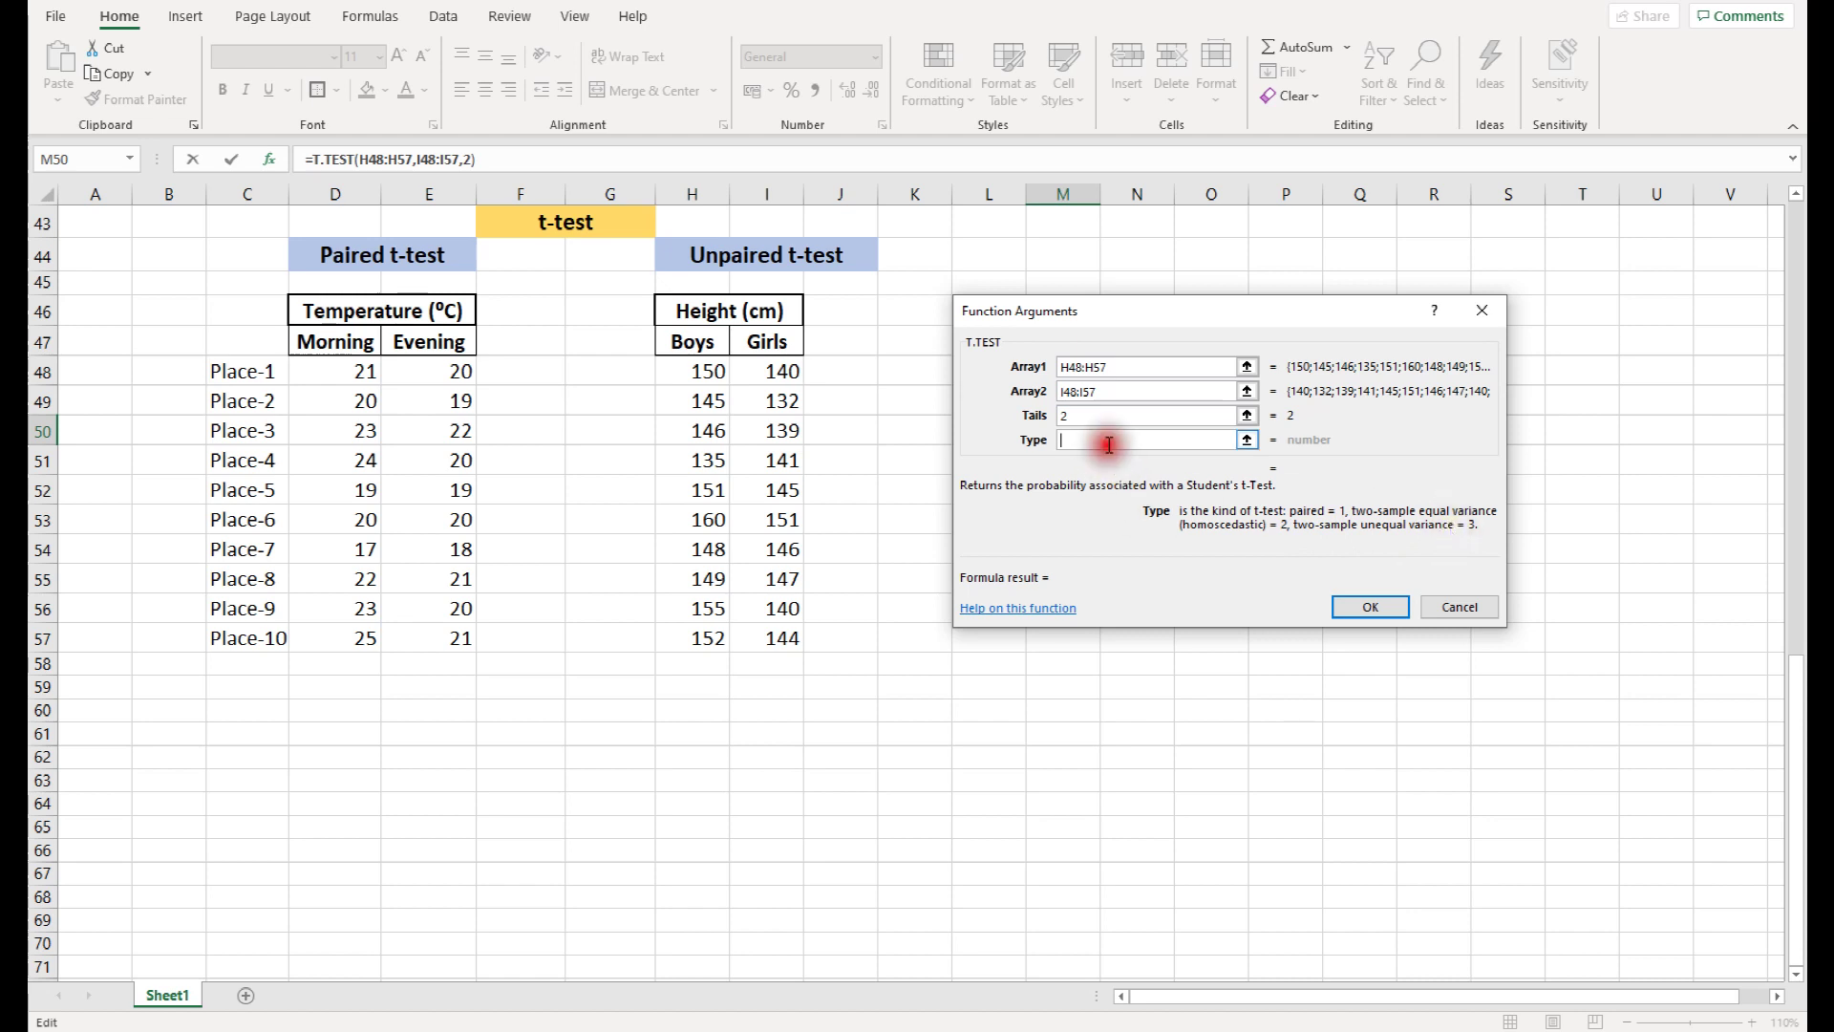
{"action": "type", "text": "3"}
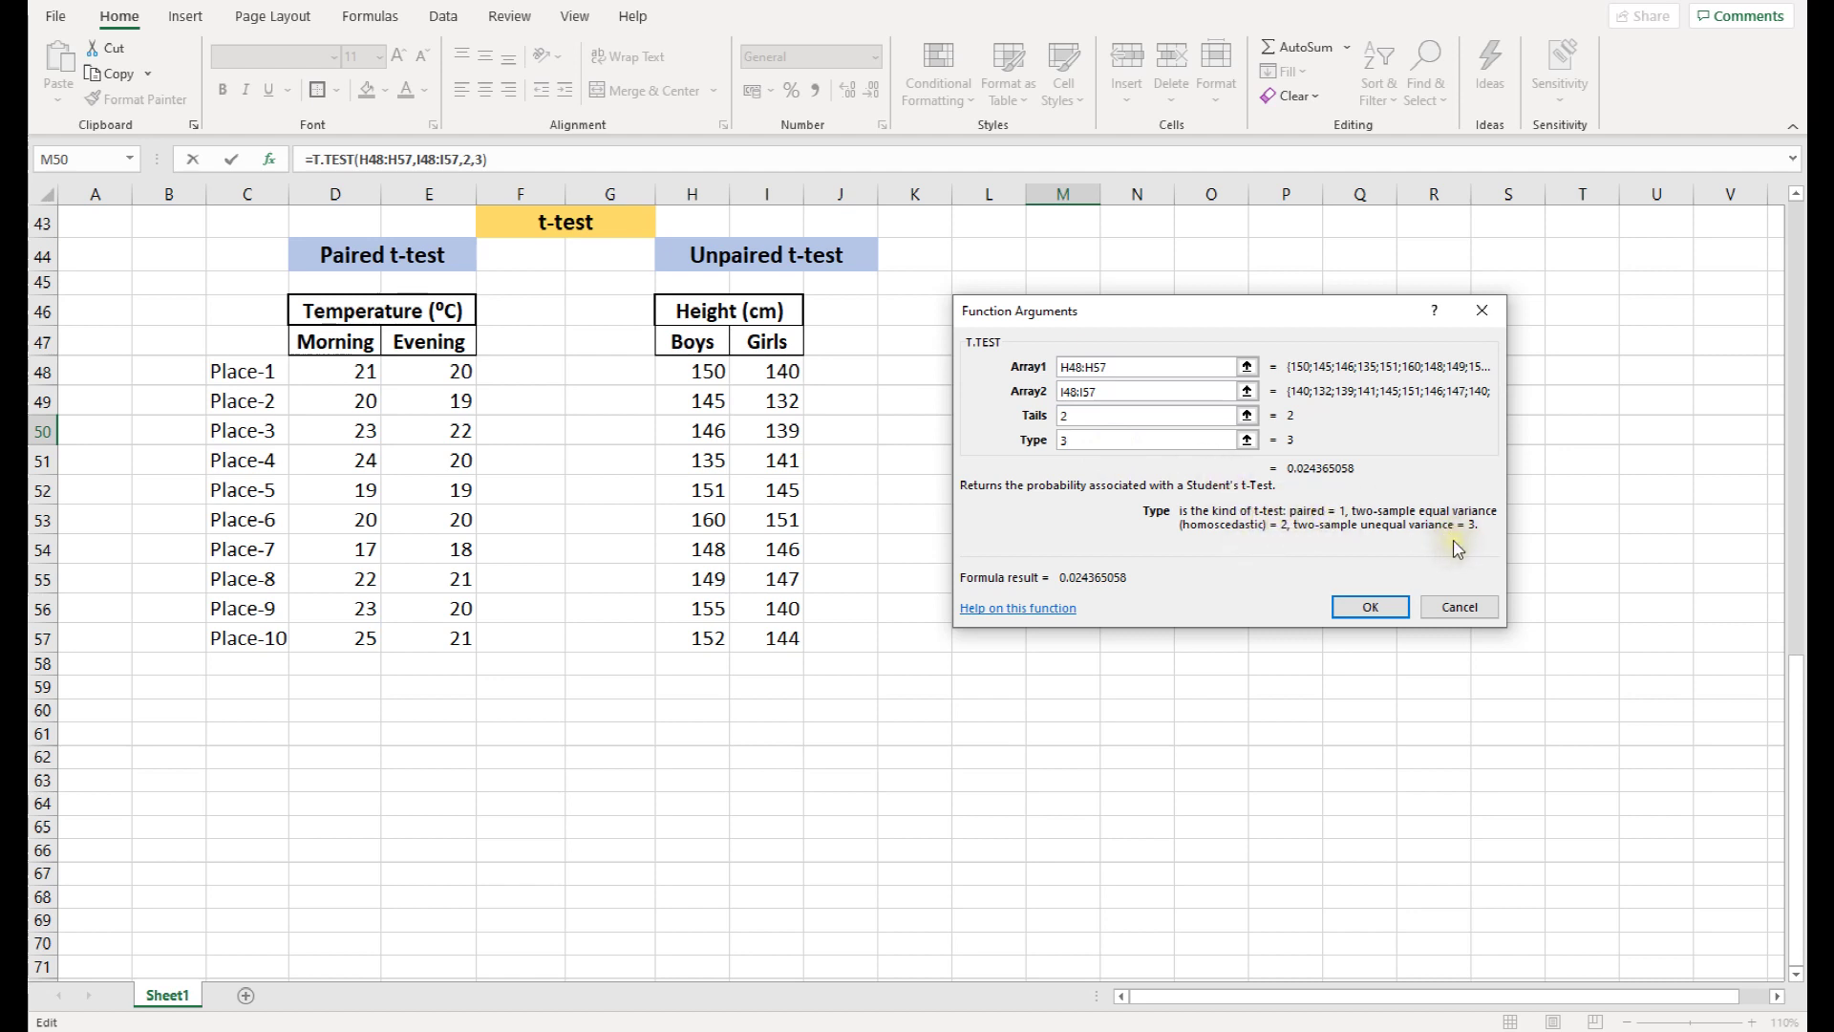
{"action": "left_click", "coordinate": [1352, 607]}
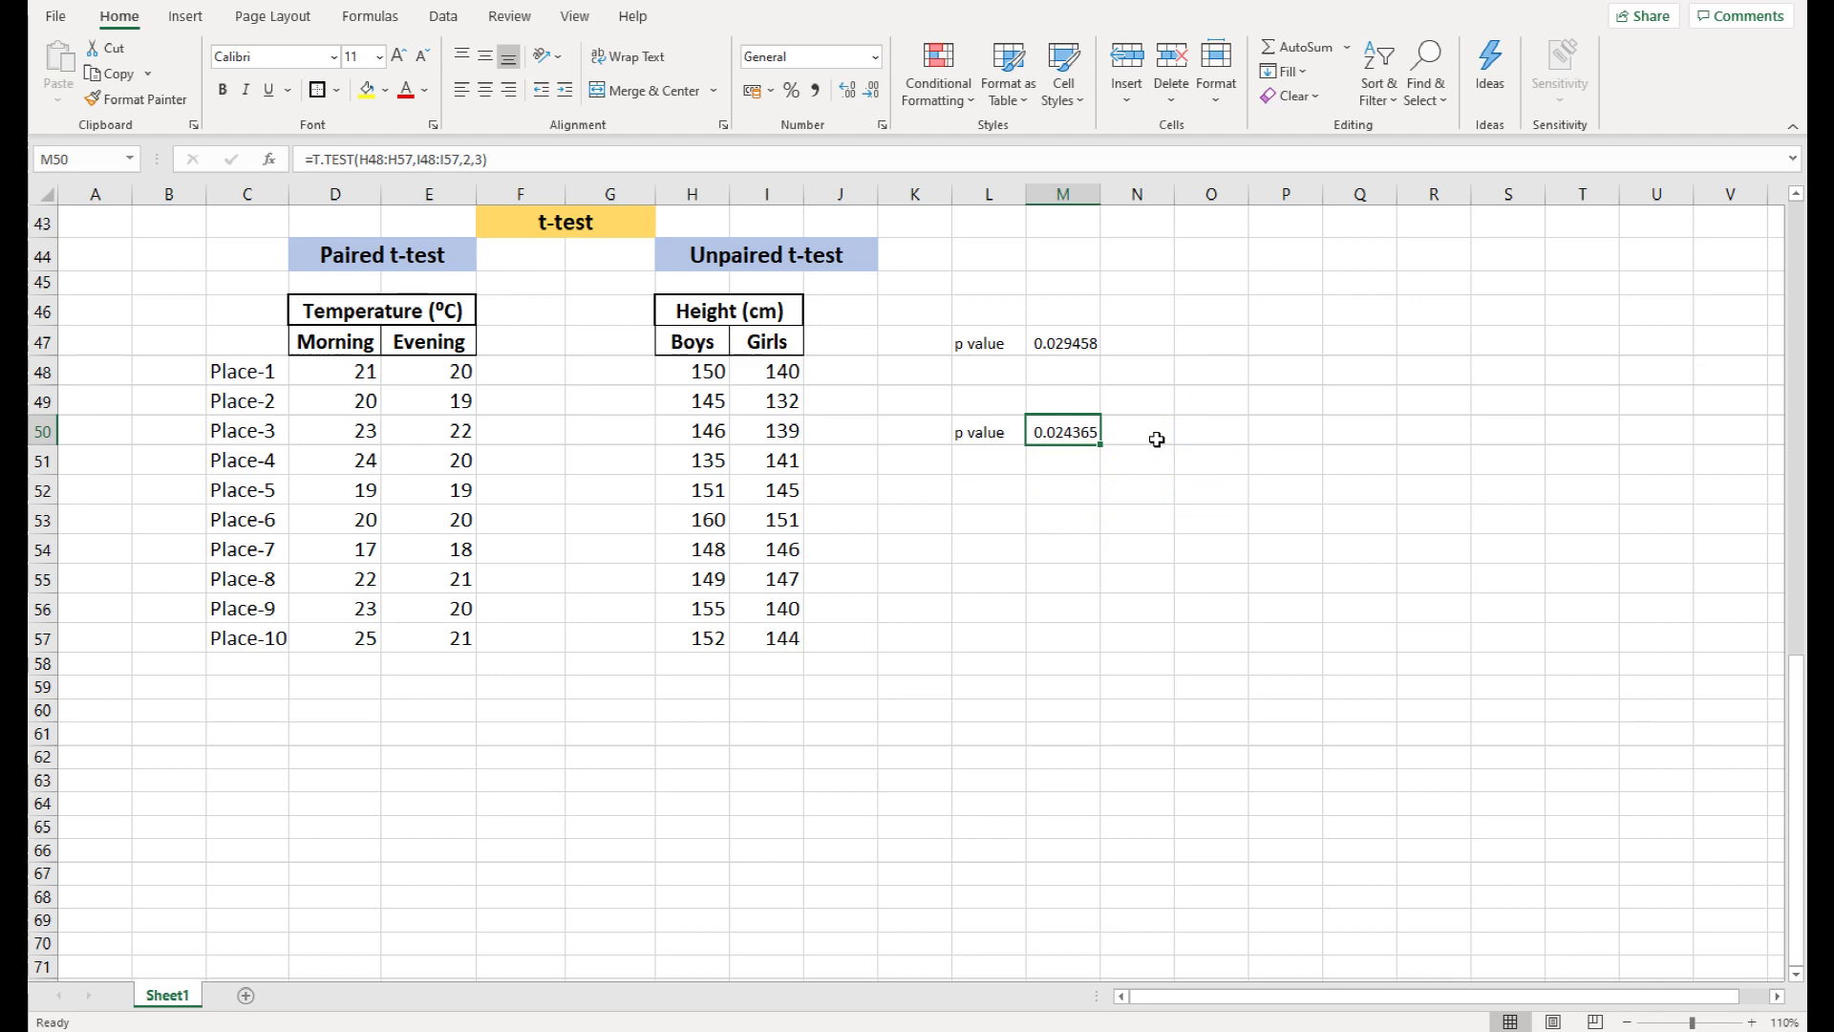
{"action": "left_click", "coordinate": [1271, 525]}
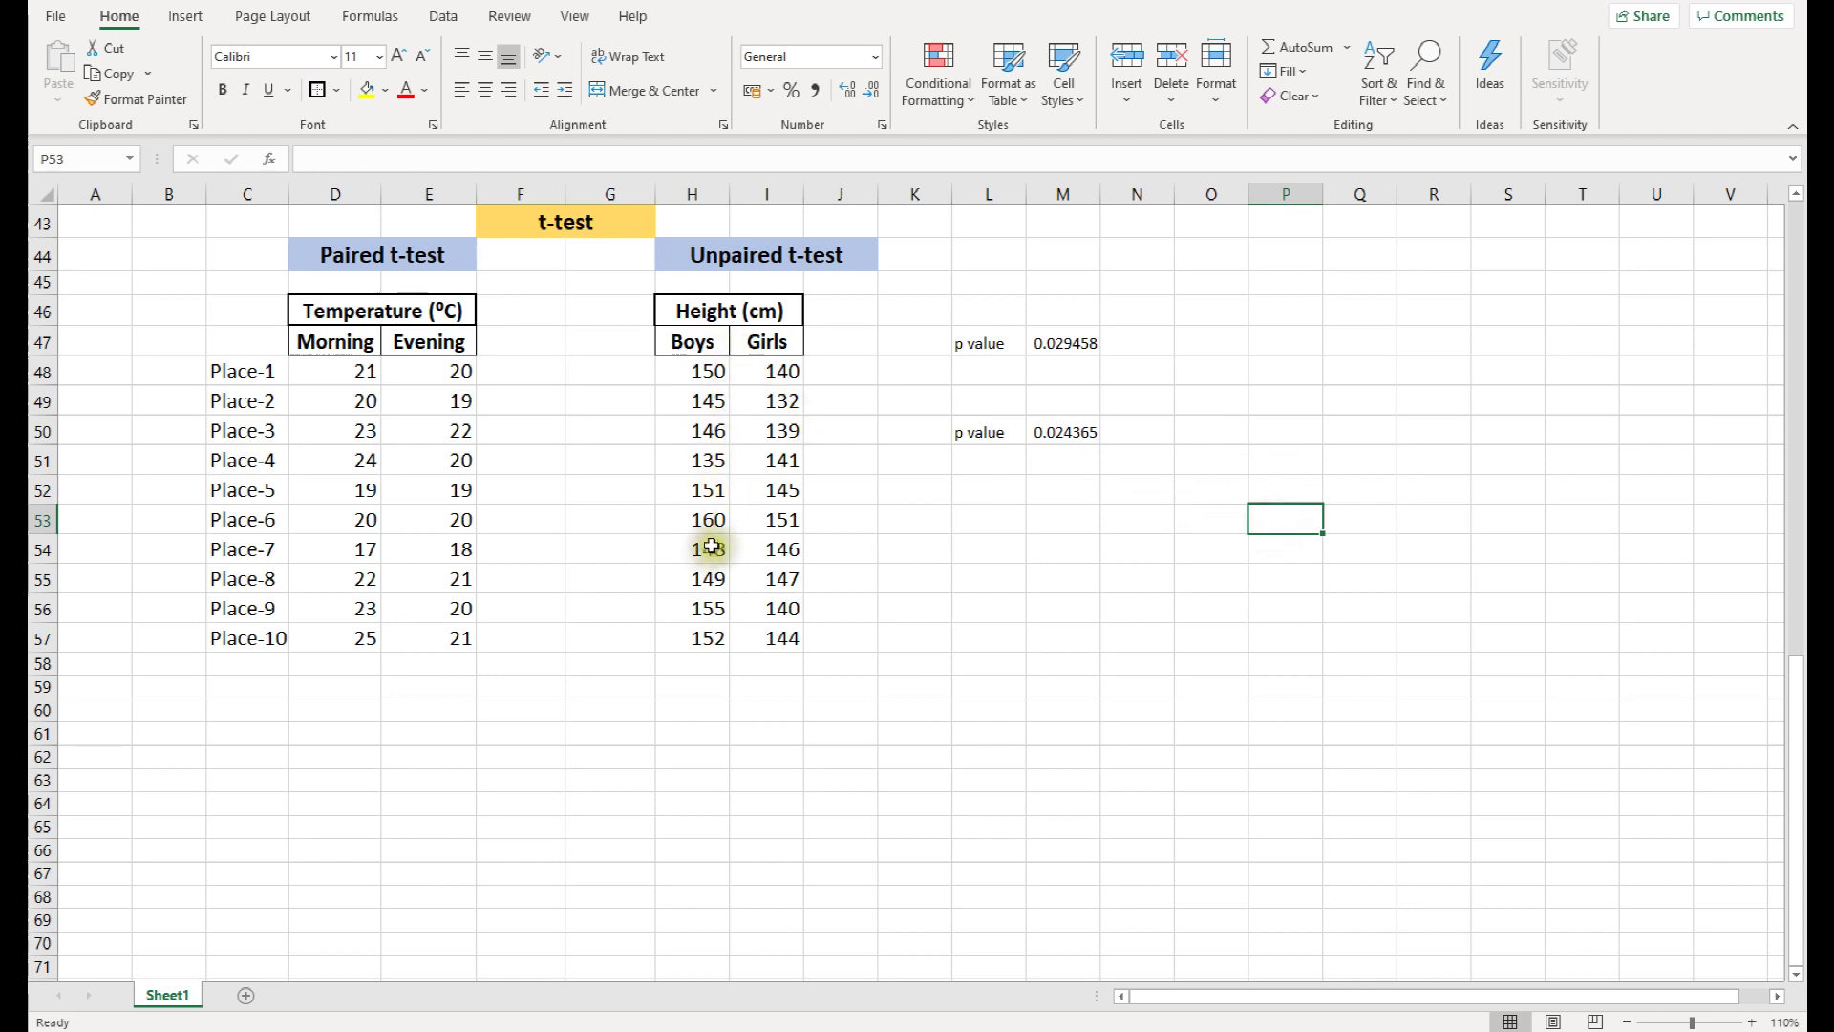